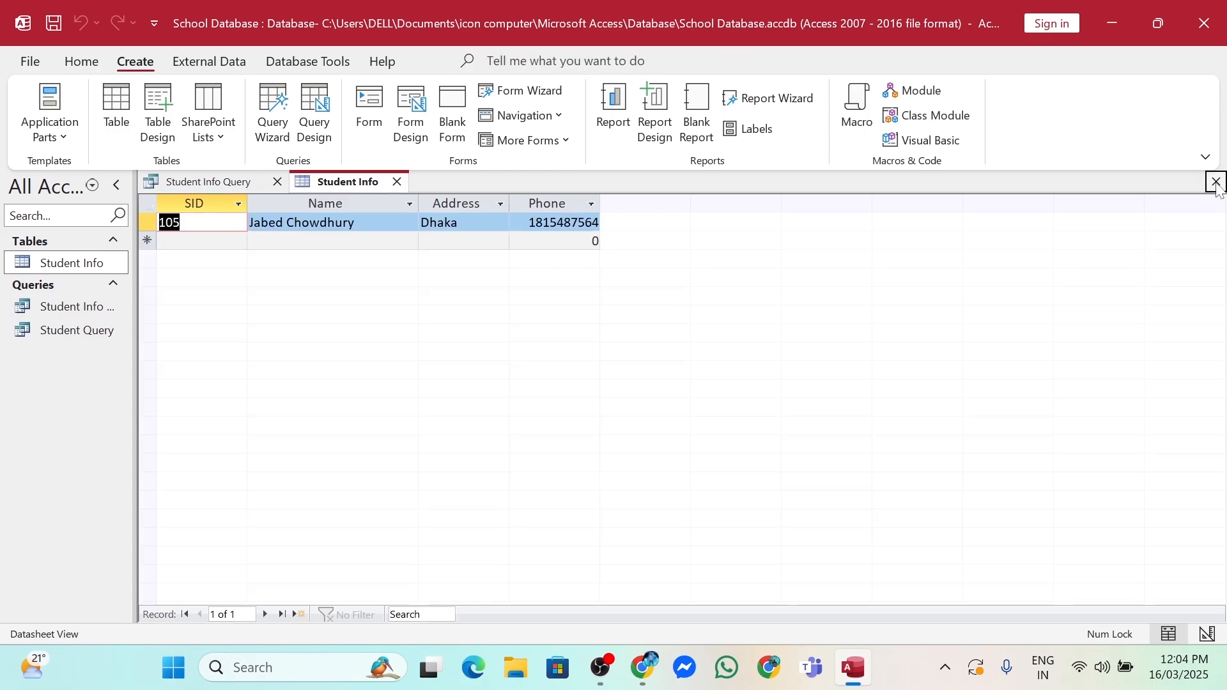
{"action": "left_click", "coordinate": [1215, 182]}
- Close the open table and query without saving, then review and close the Student Info table
{"action": "left_click", "coordinate": [594, 392]}
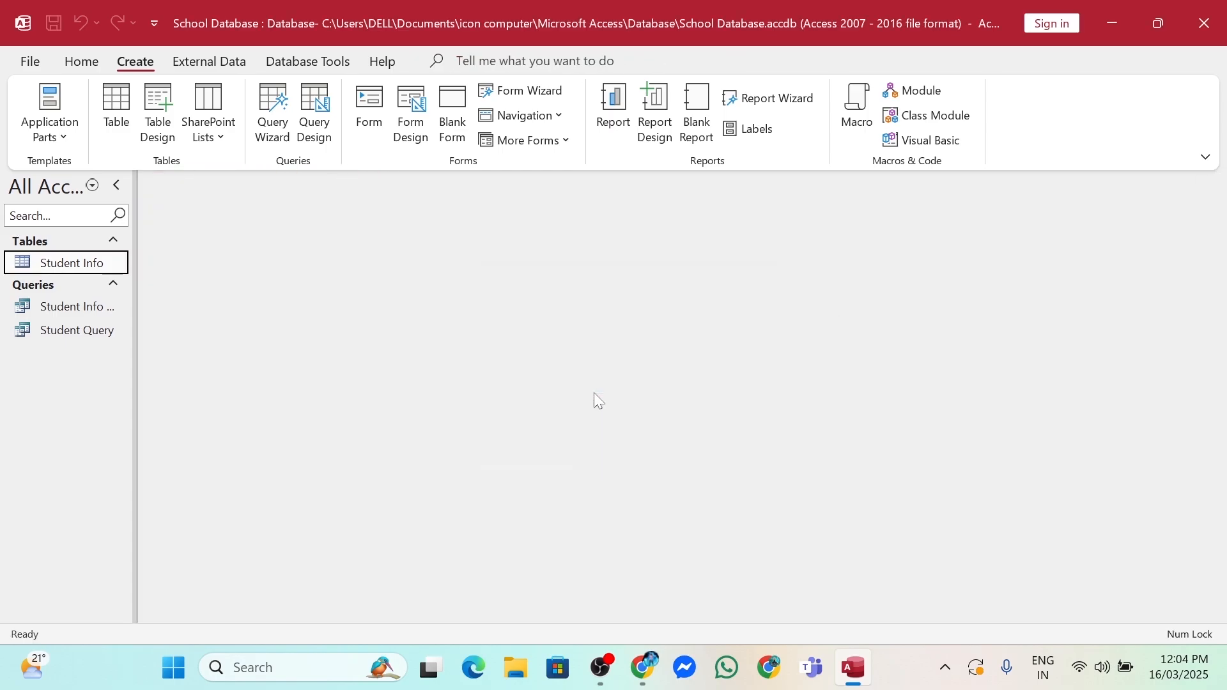
{"action": "double_click", "coordinate": [56, 267]}
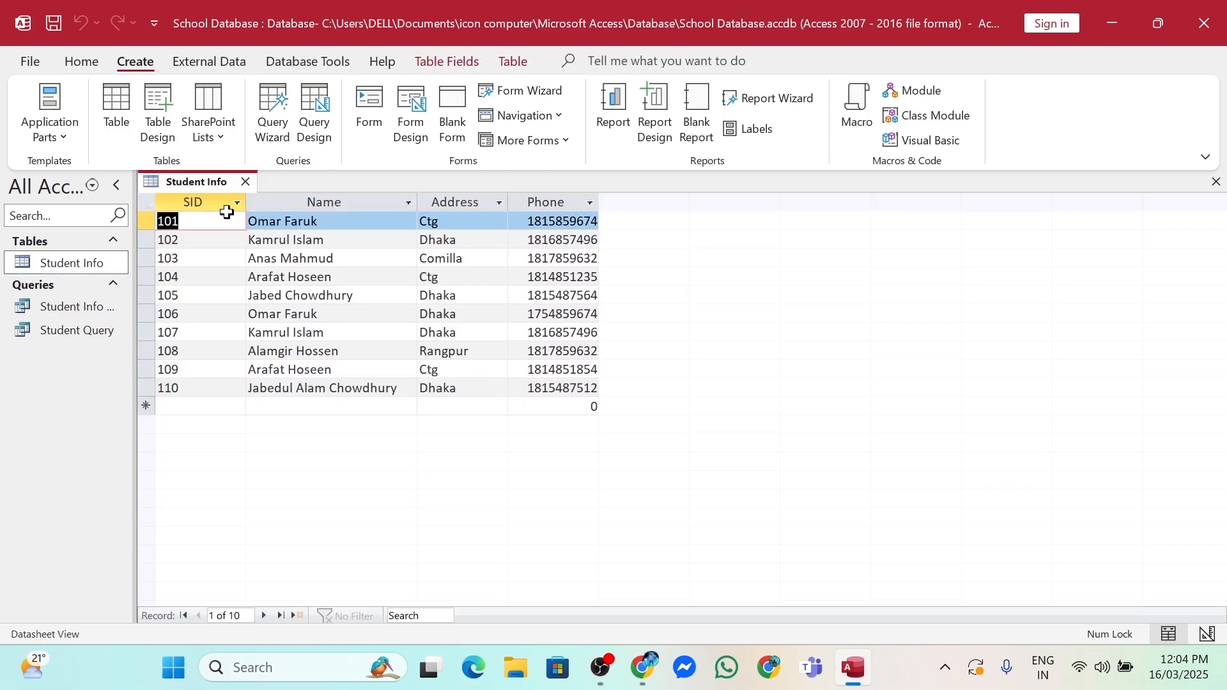
{"action": "left_click_drag", "start_coordinate": [209, 204], "coordinate": [608, 211]}
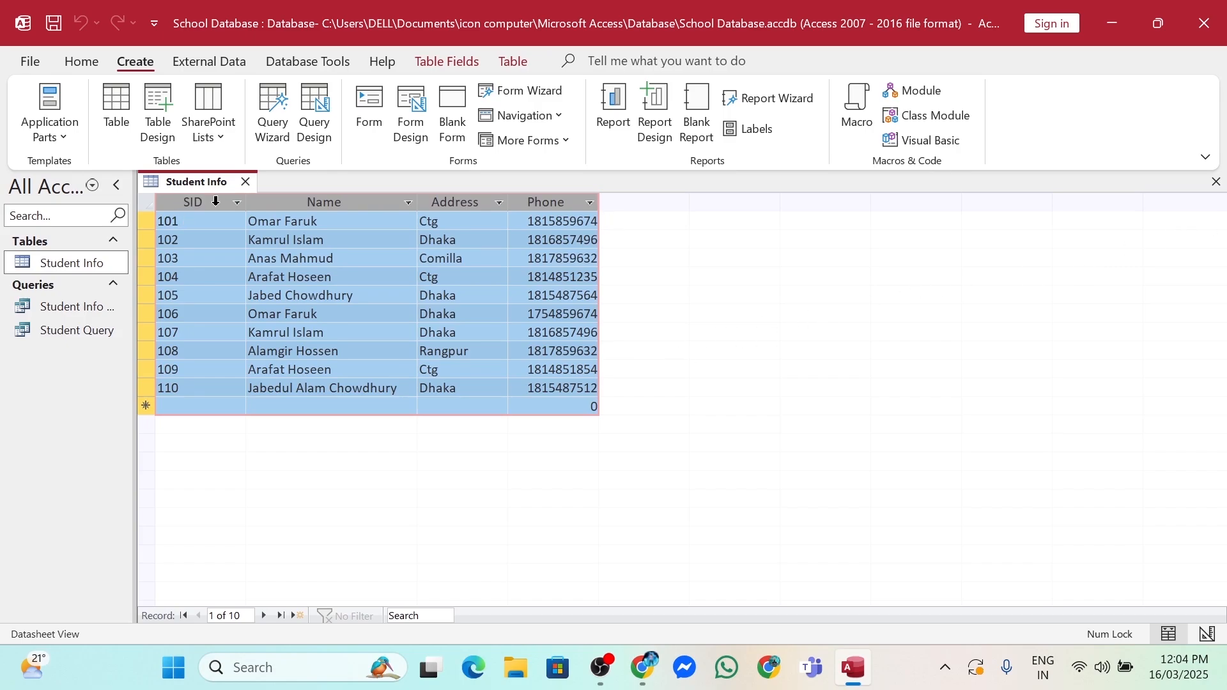
{"action": "key", "text": "Down"}
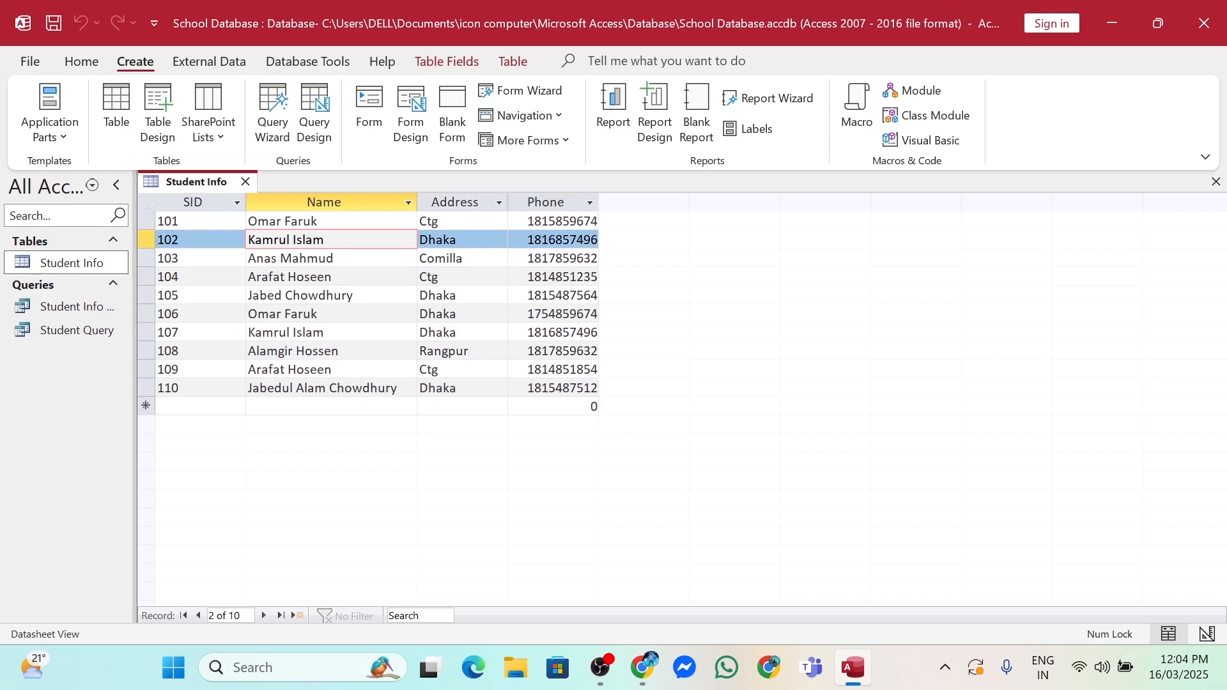
{"action": "left_click", "coordinate": [399, 206]}
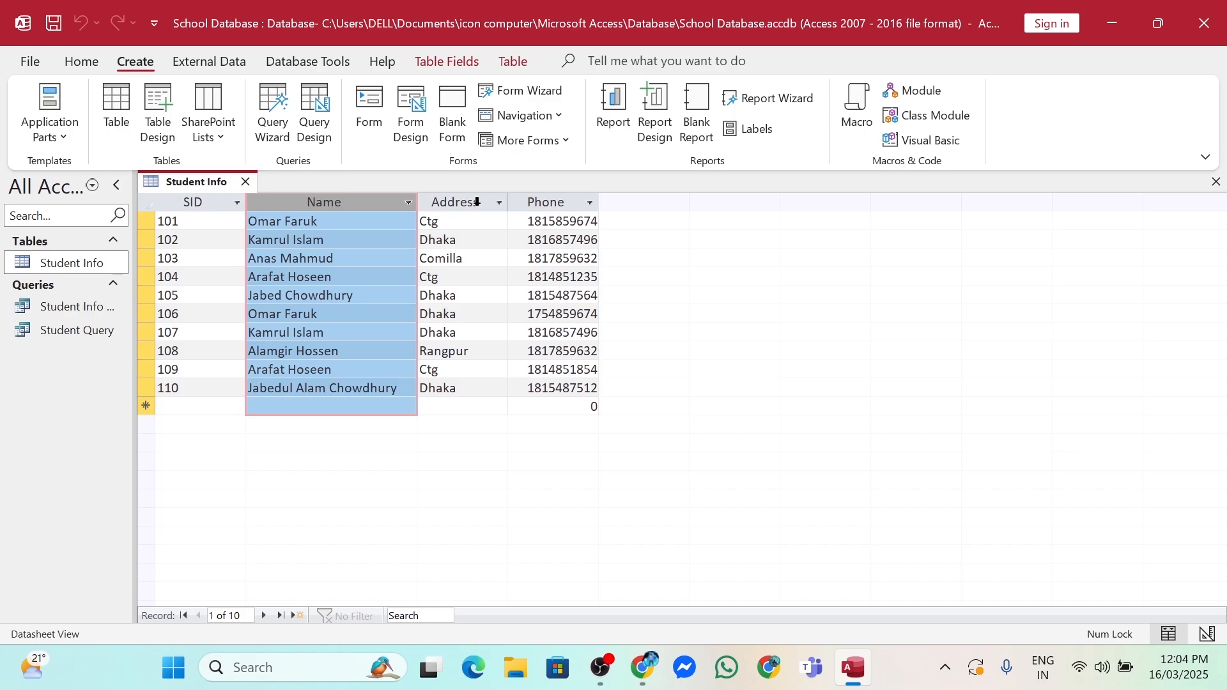
{"action": "left_click", "coordinate": [532, 203]}
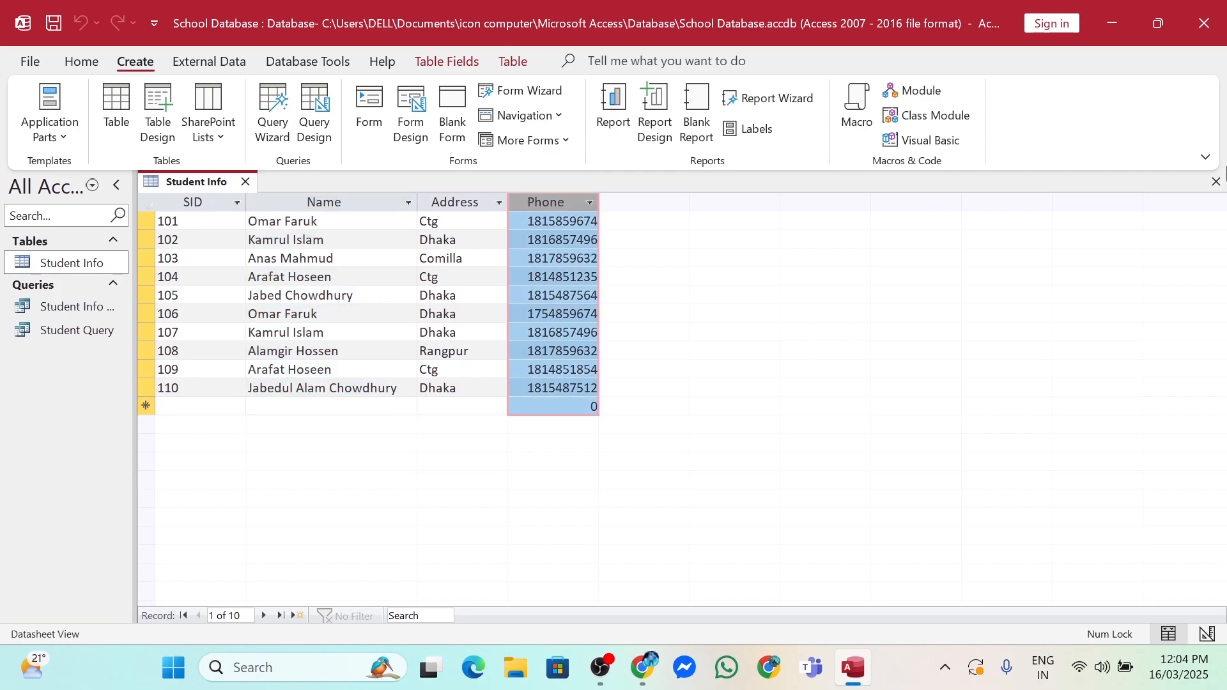
{"action": "key", "text": "ctrl+a"}
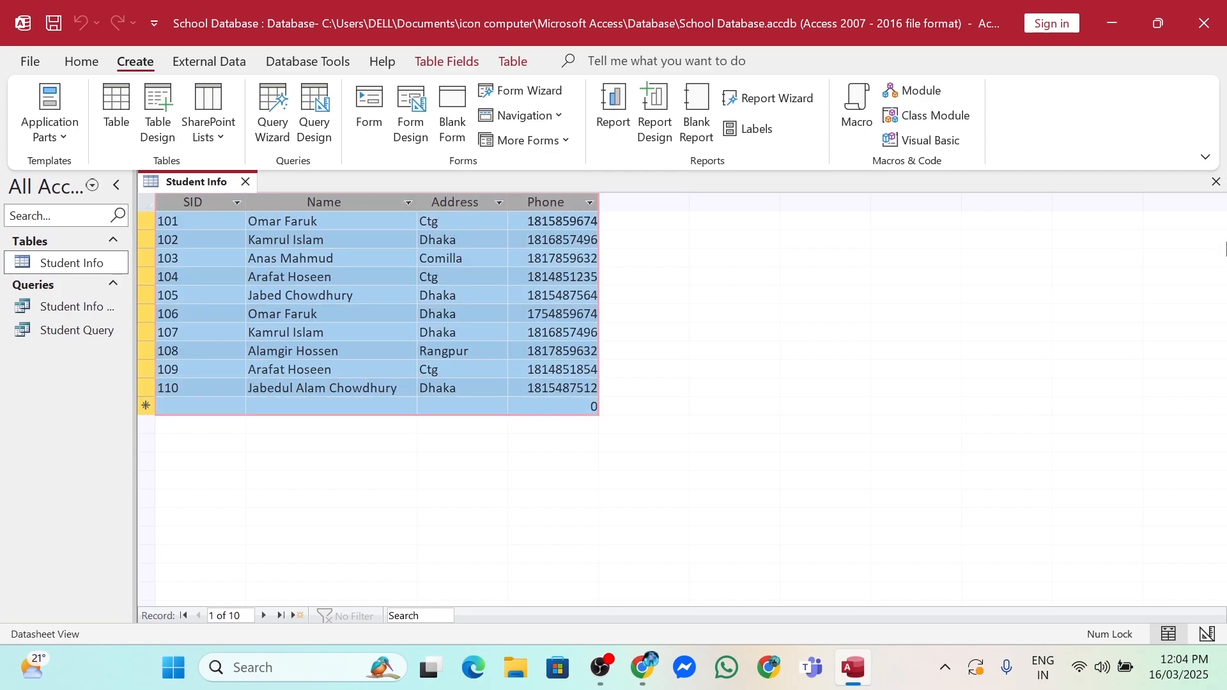
{"action": "left_click", "coordinate": [1216, 183]}
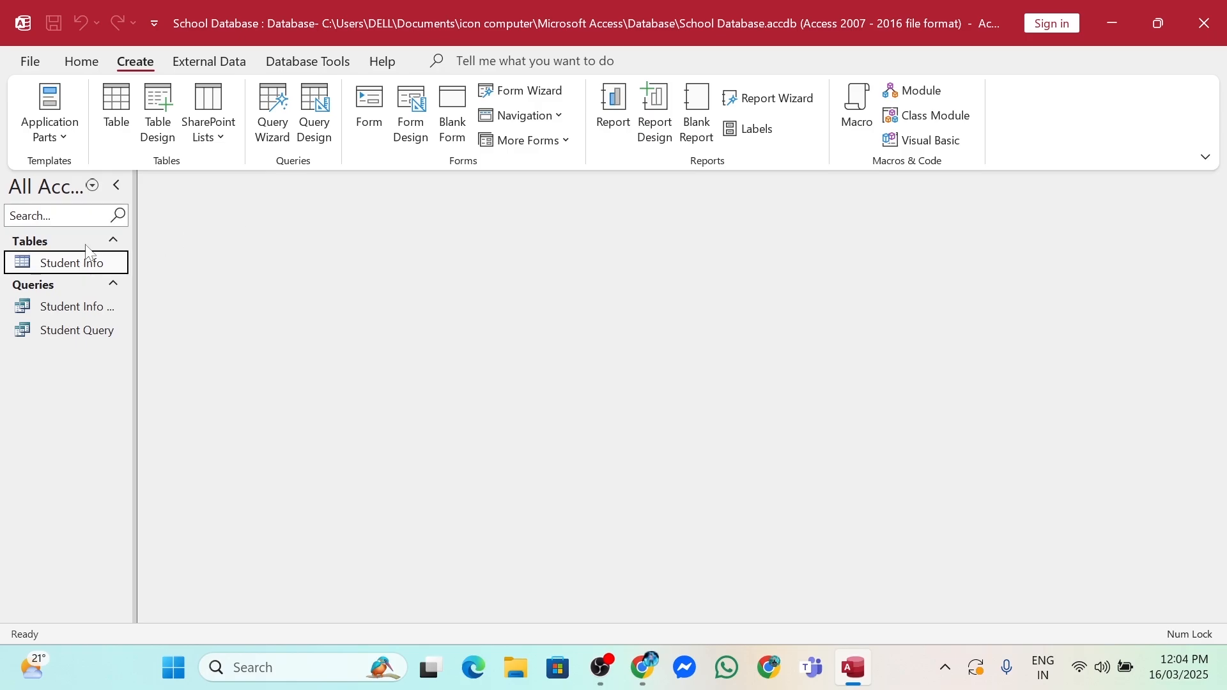
- Create a new table design with the fields SID, Name, Bangla, English and Math
{"action": "left_click", "coordinate": [160, 132]}
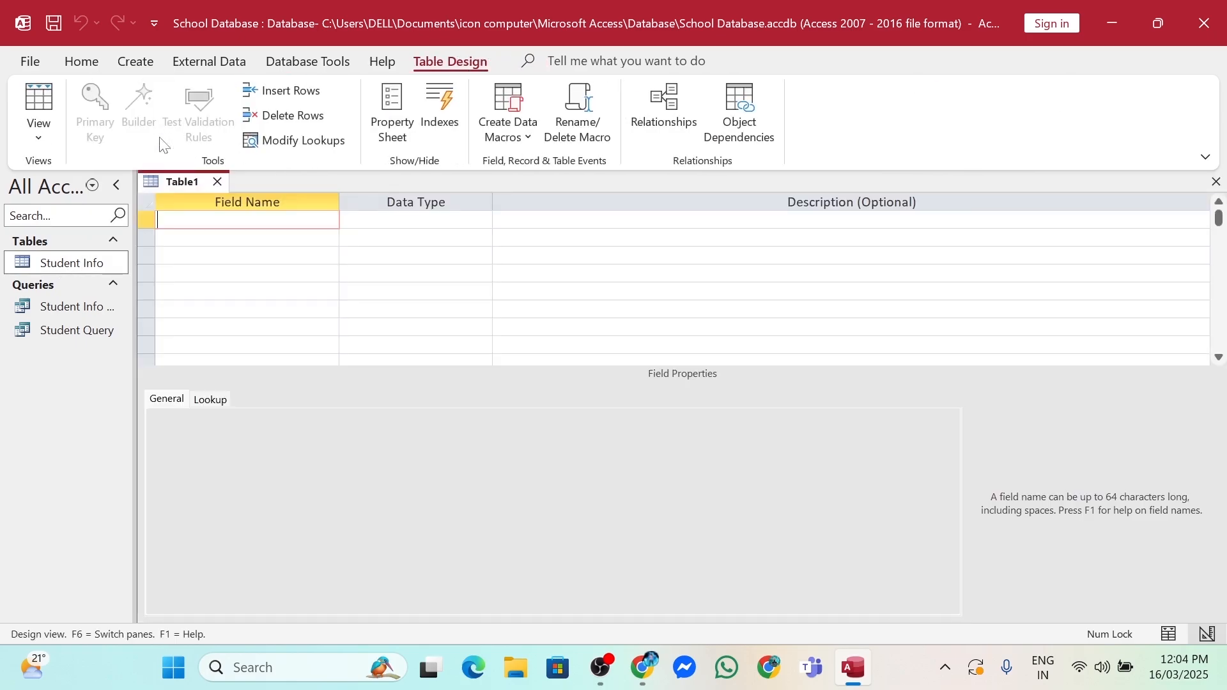
{"action": "type", "text": "SID"}
{"action": "key", "text": "Tab"}
{"action": "key", "text": "Tab"}
{"action": "key", "text": "Tab"}
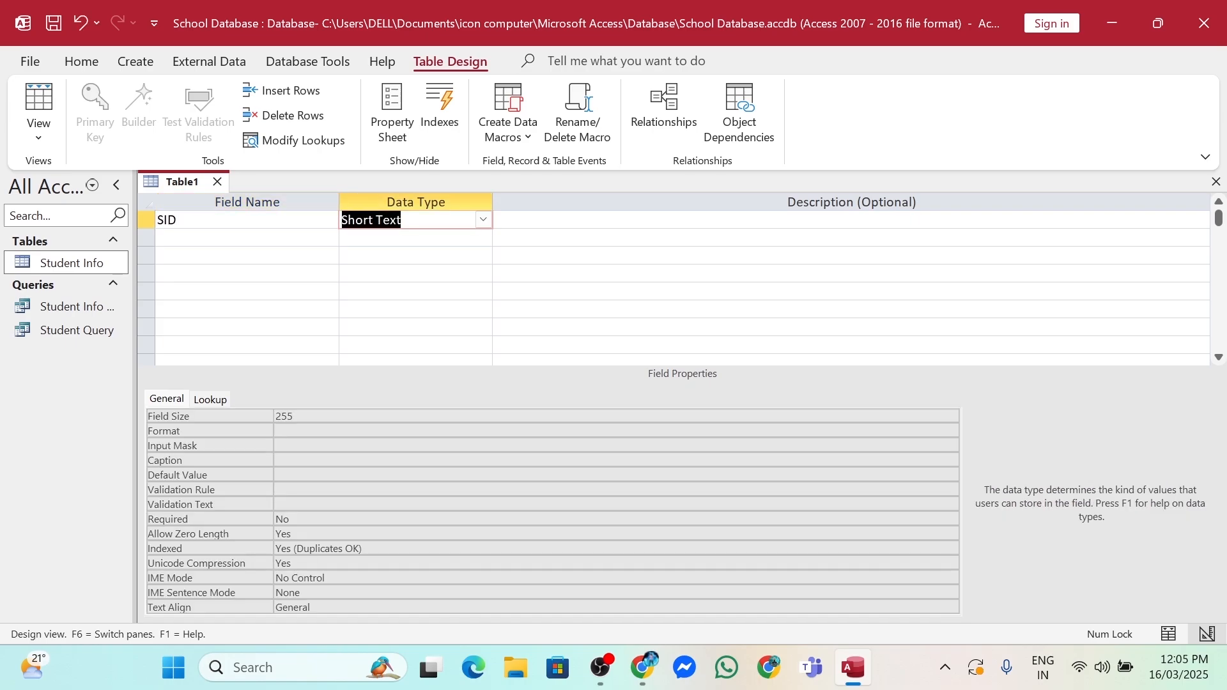
{"action": "type", "text": "Nam"}
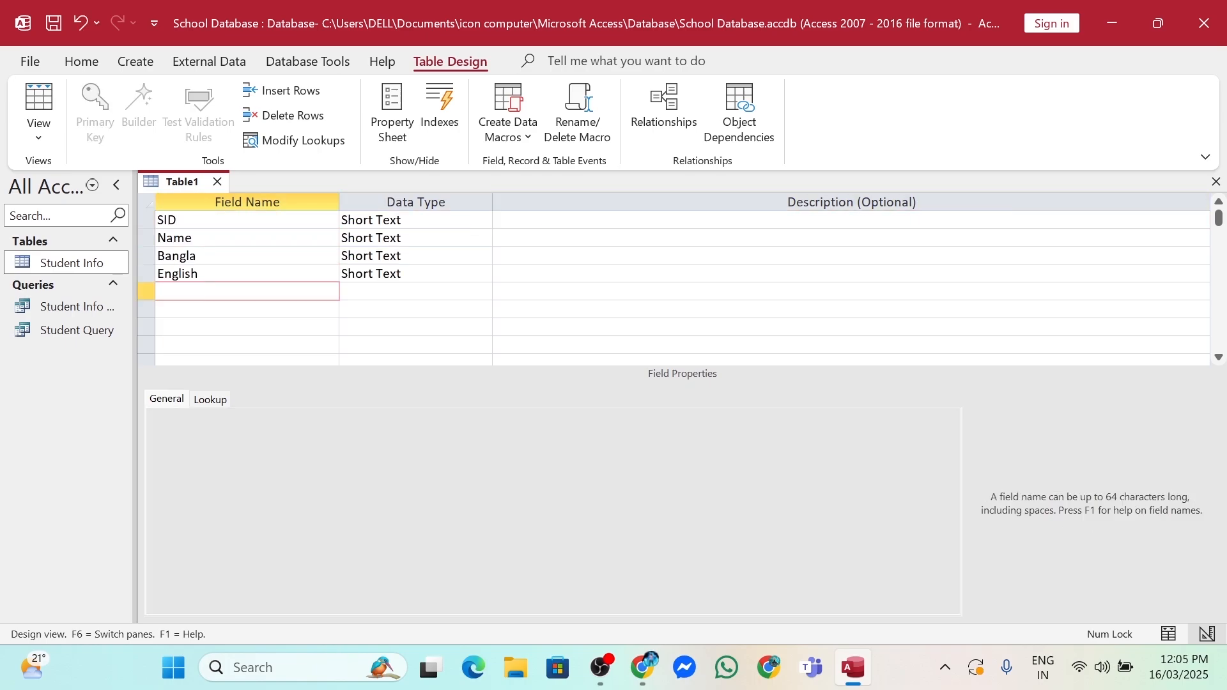
{"action": "type", "text": "Math"}
{"action": "key", "text": "Tab"}
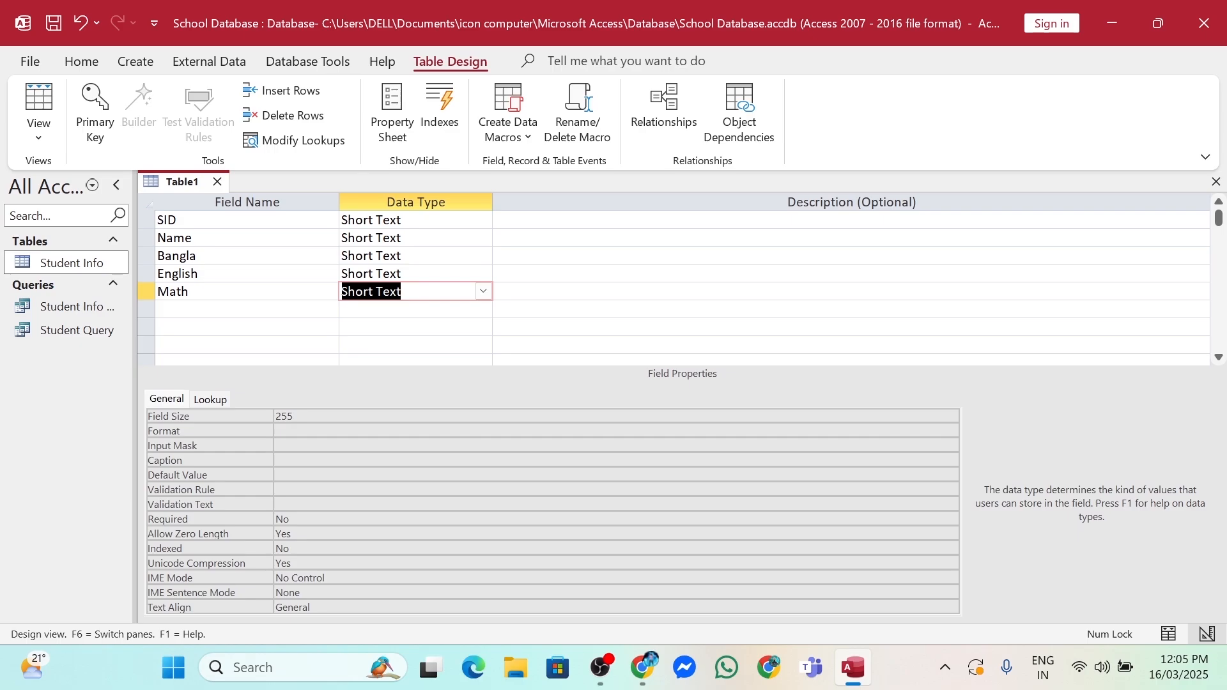
- Change the Bangla, English and Math data types from Short Text to Number
{"action": "left_click", "coordinate": [484, 255]}
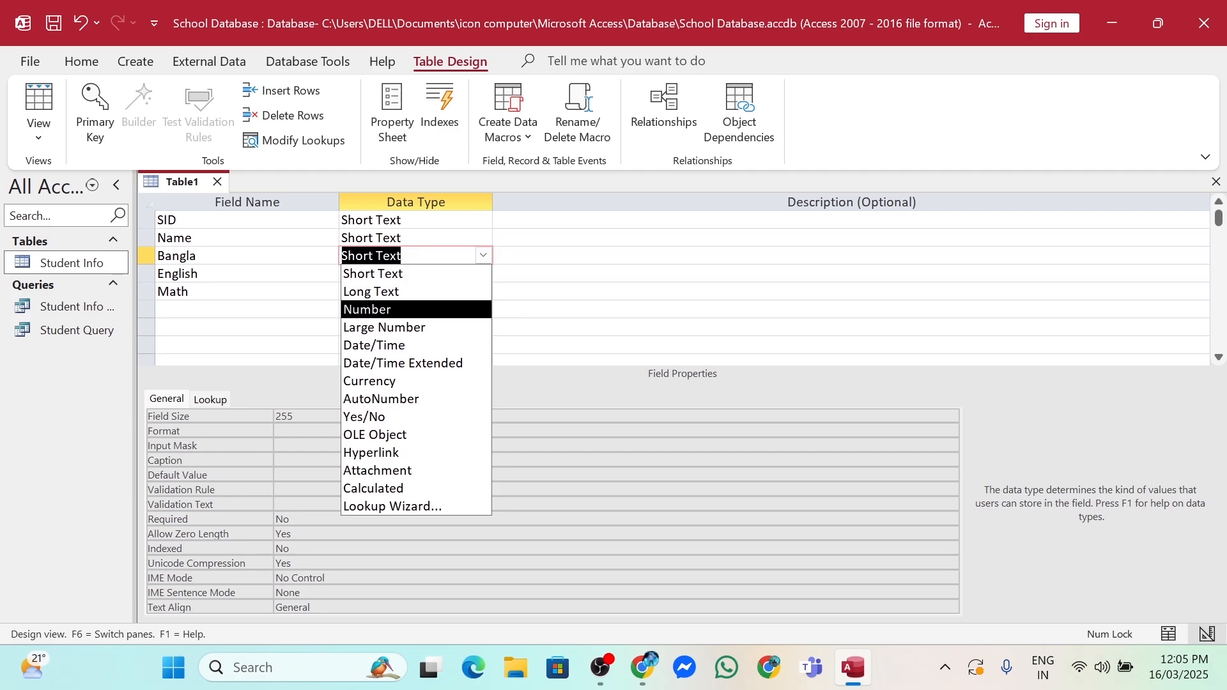
{"action": "left_click", "coordinate": [371, 313]}
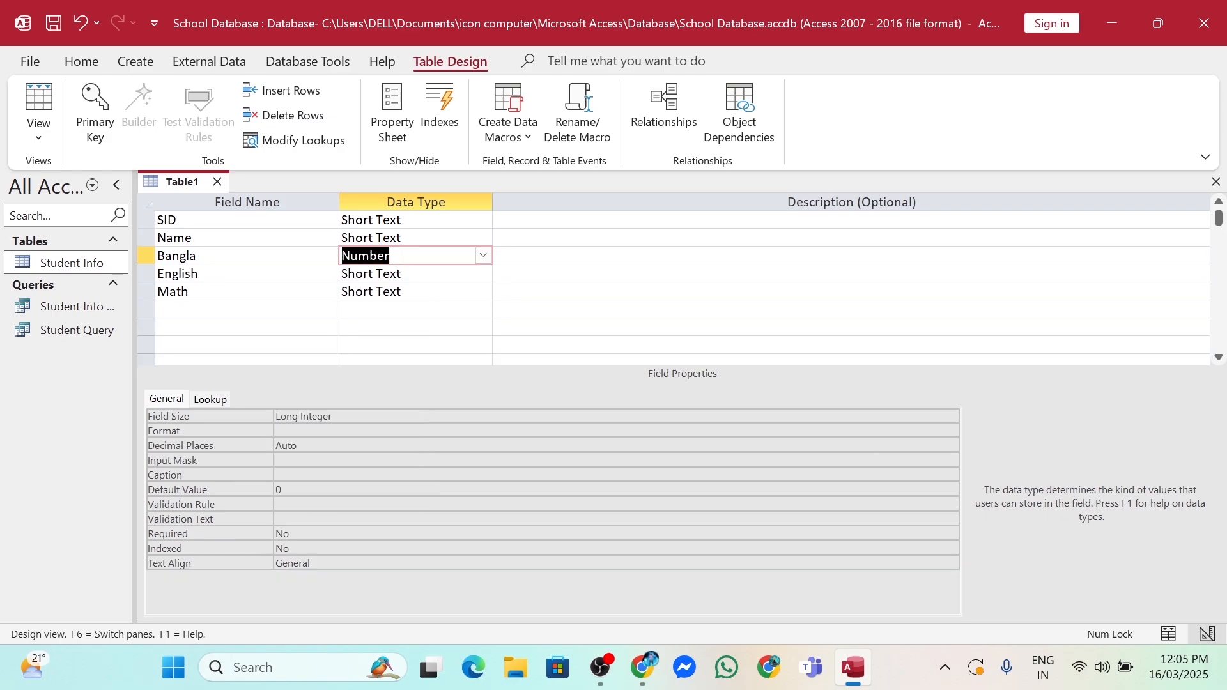
{"action": "key", "text": "Down"}
{"action": "key", "text": "alt+Down"}
{"action": "key", "text": "Down"}
{"action": "key", "text": "Down"}
{"action": "key", "text": "Return"}
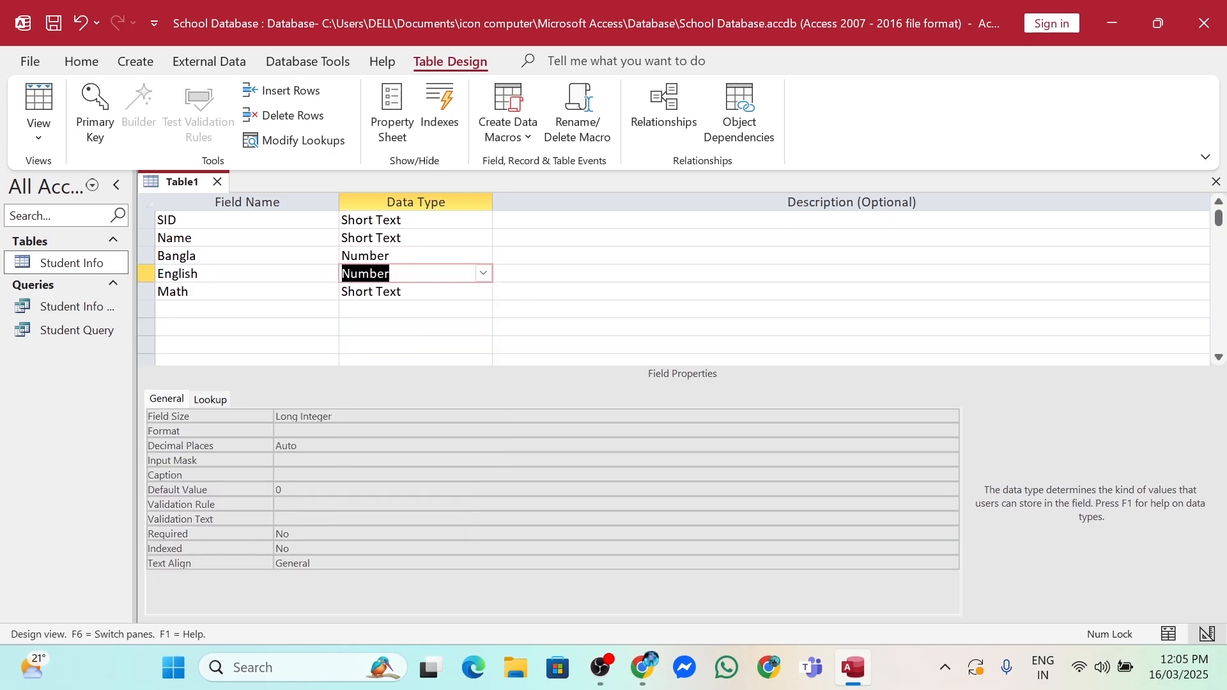
{"action": "key", "text": "Down"}
{"action": "key", "text": "alt+Down"}
{"action": "key", "text": "Down"}
{"action": "key", "text": "Down"}
{"action": "key", "text": "Return"}
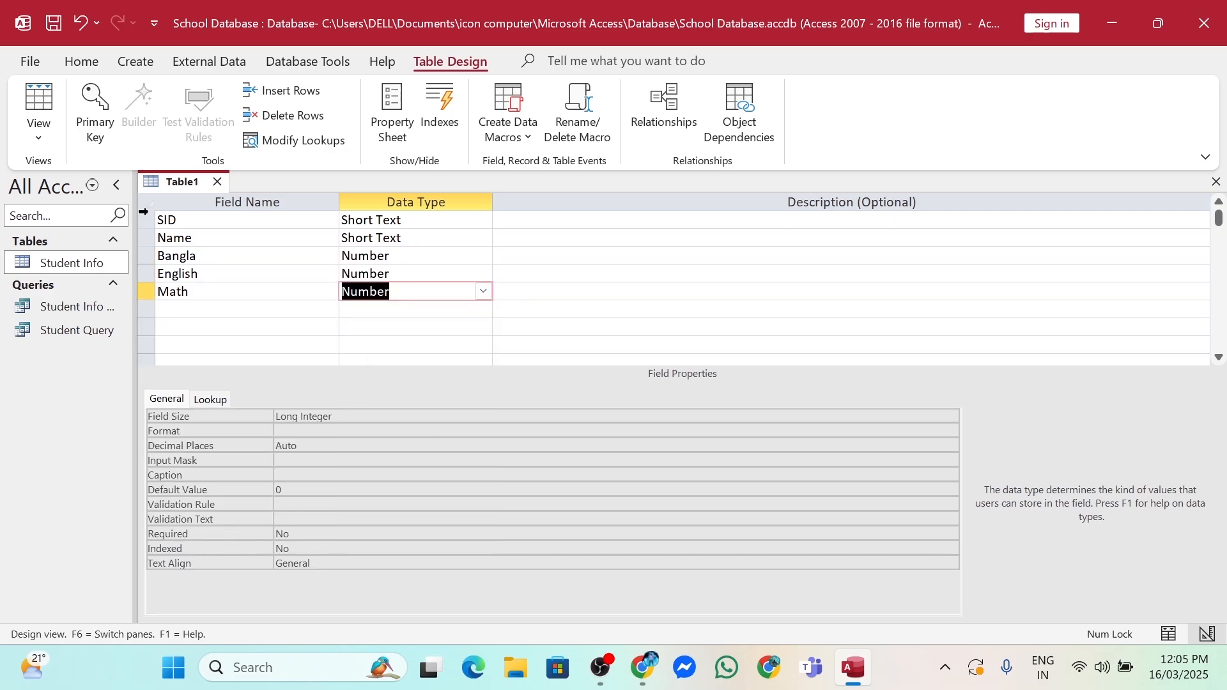
{"action": "left_click_drag", "start_coordinate": [146, 219], "coordinate": [153, 289]}
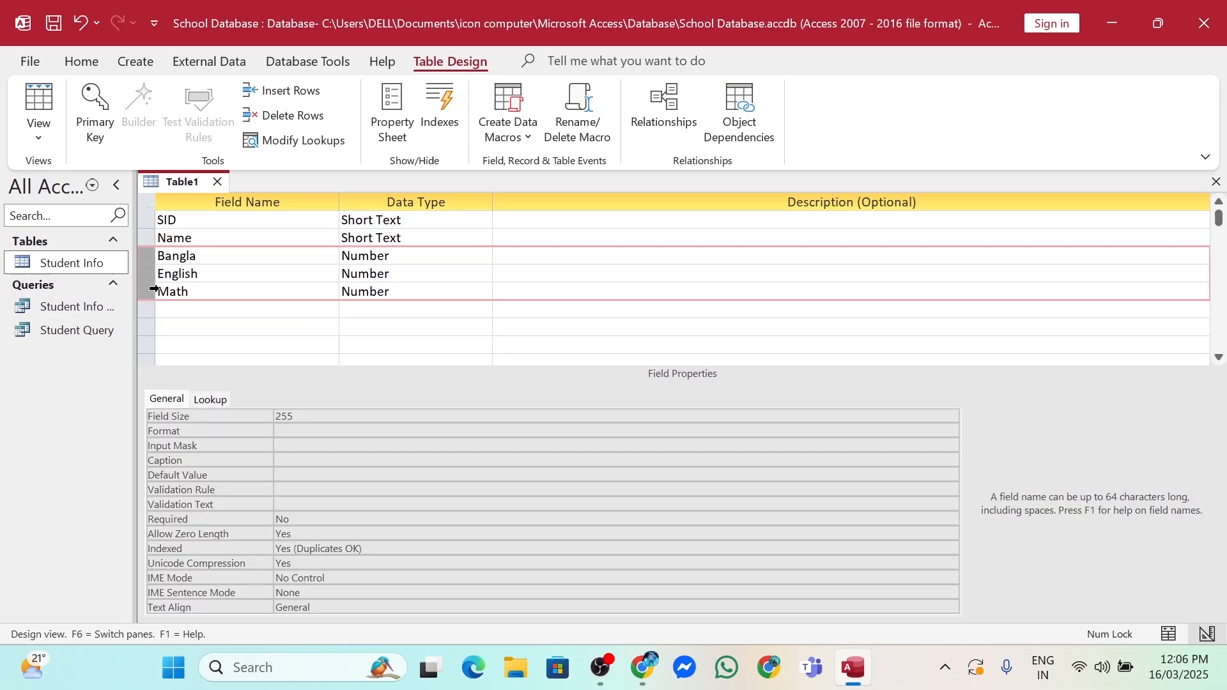
{"action": "left_click", "coordinate": [415, 237]}
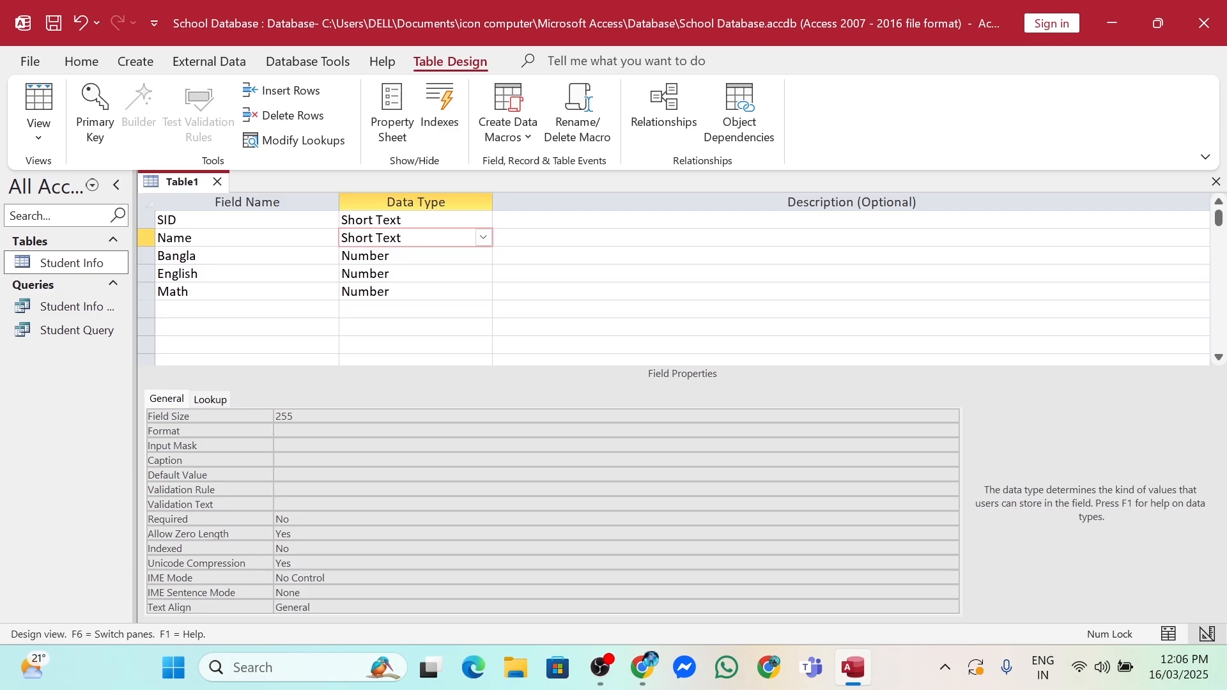
{"action": "left_click", "coordinate": [281, 219]}
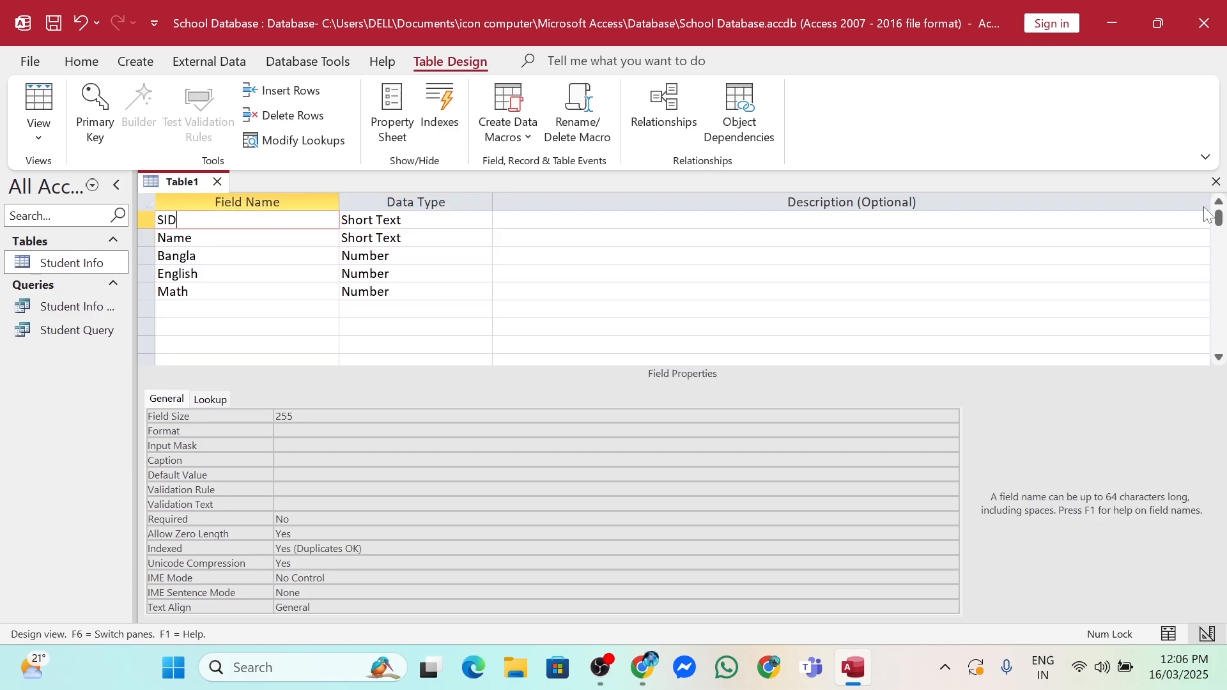
- Save the new table as 'Result' without adding a primary key
{"action": "left_click", "coordinate": [1215, 182]}
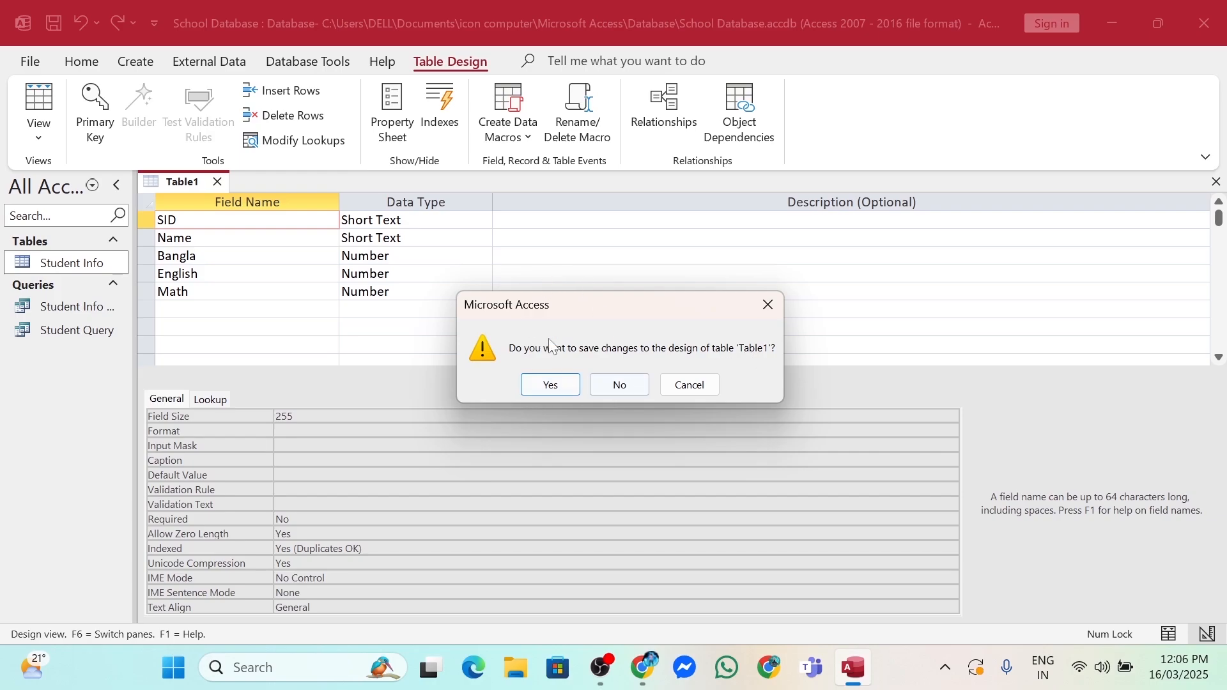
{"action": "left_click", "coordinate": [562, 386]}
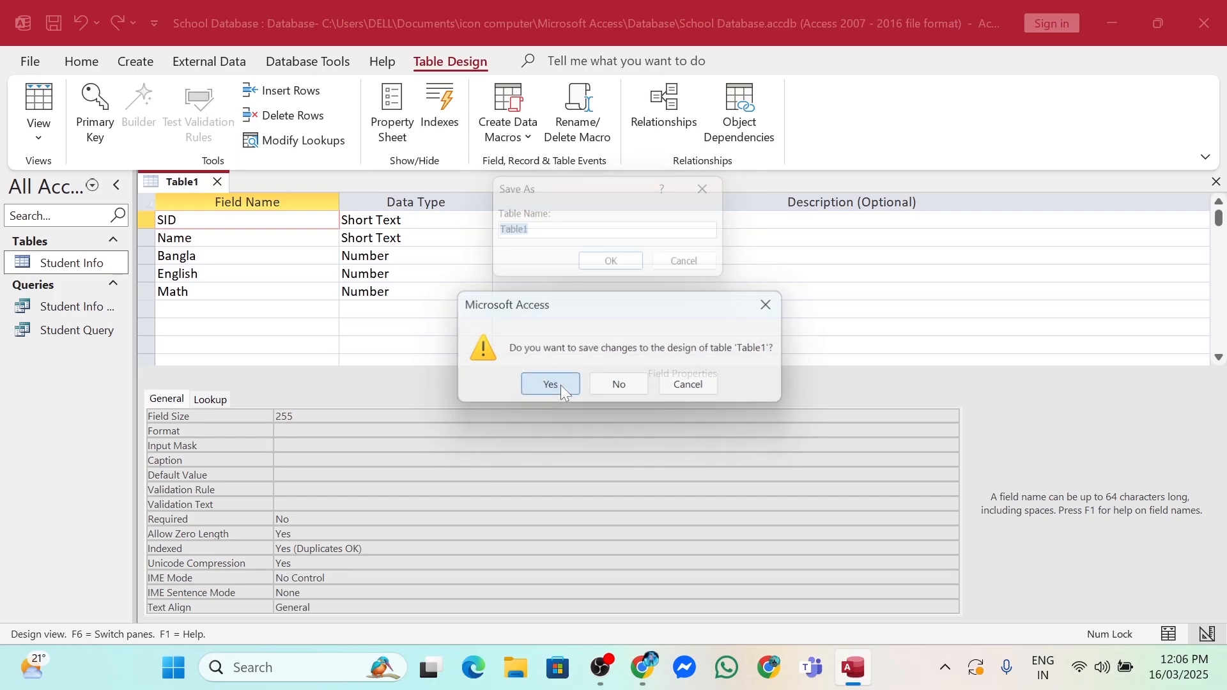
{"action": "key", "text": "BackSpace"}
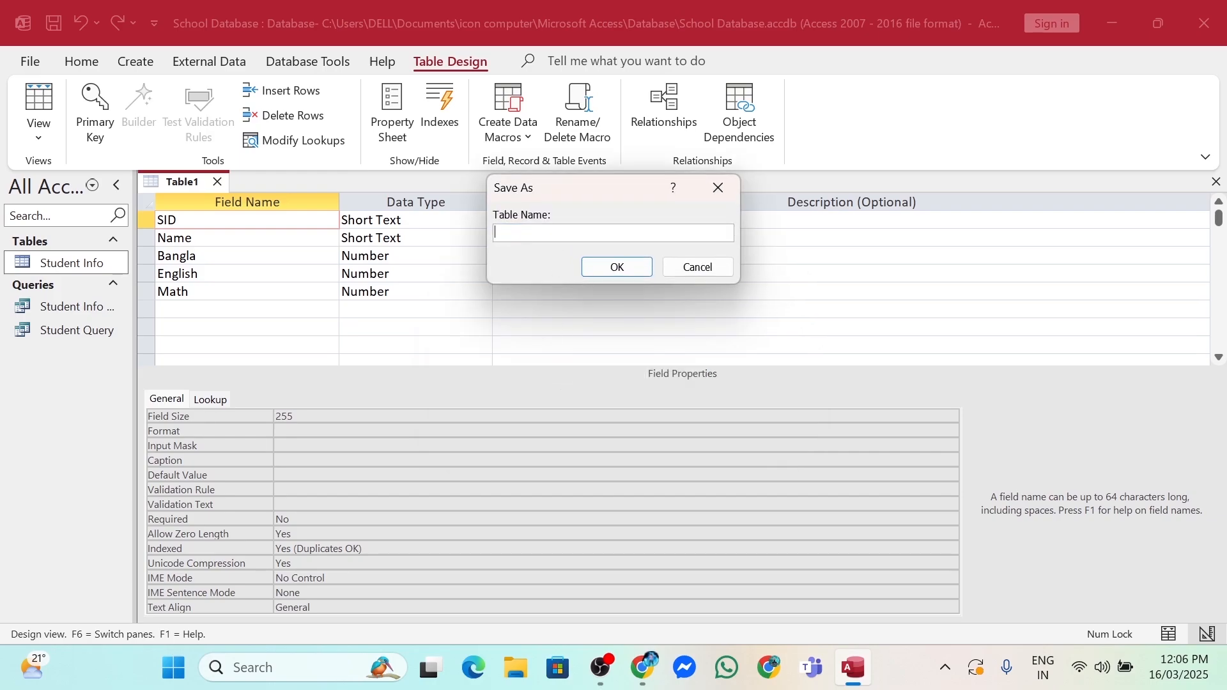
{"action": "type", "text": "Result"}
{"action": "left_click", "coordinate": [595, 269]}
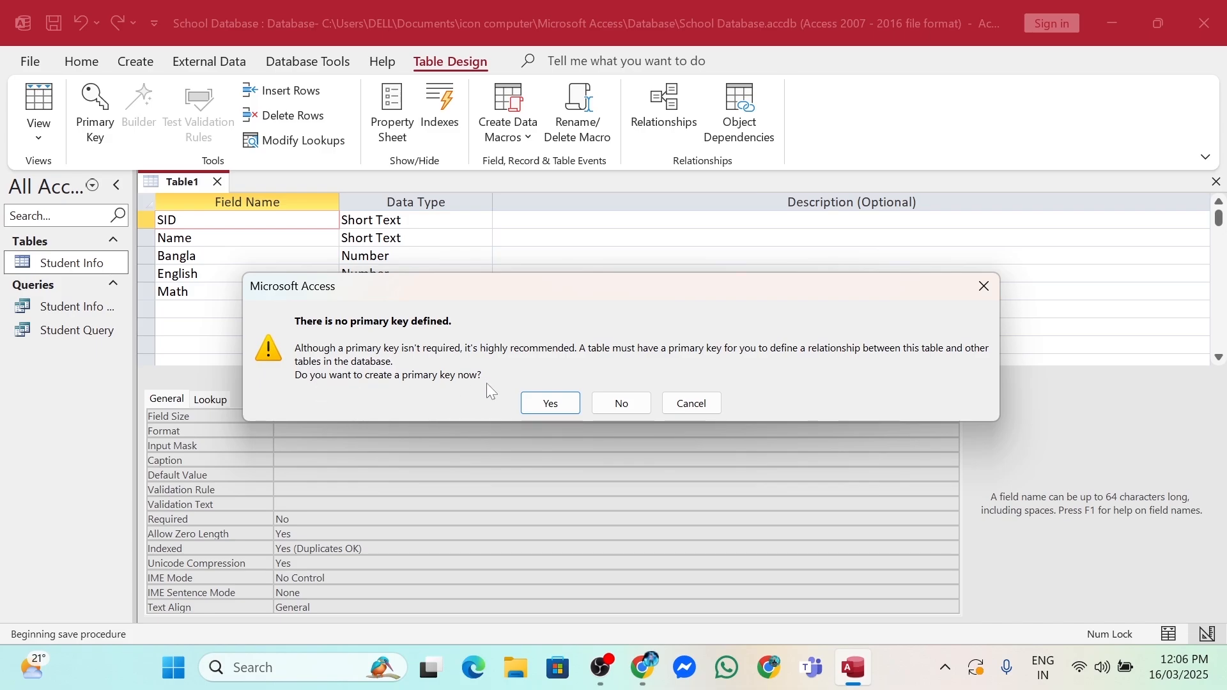
{"action": "left_click", "coordinate": [619, 403]}
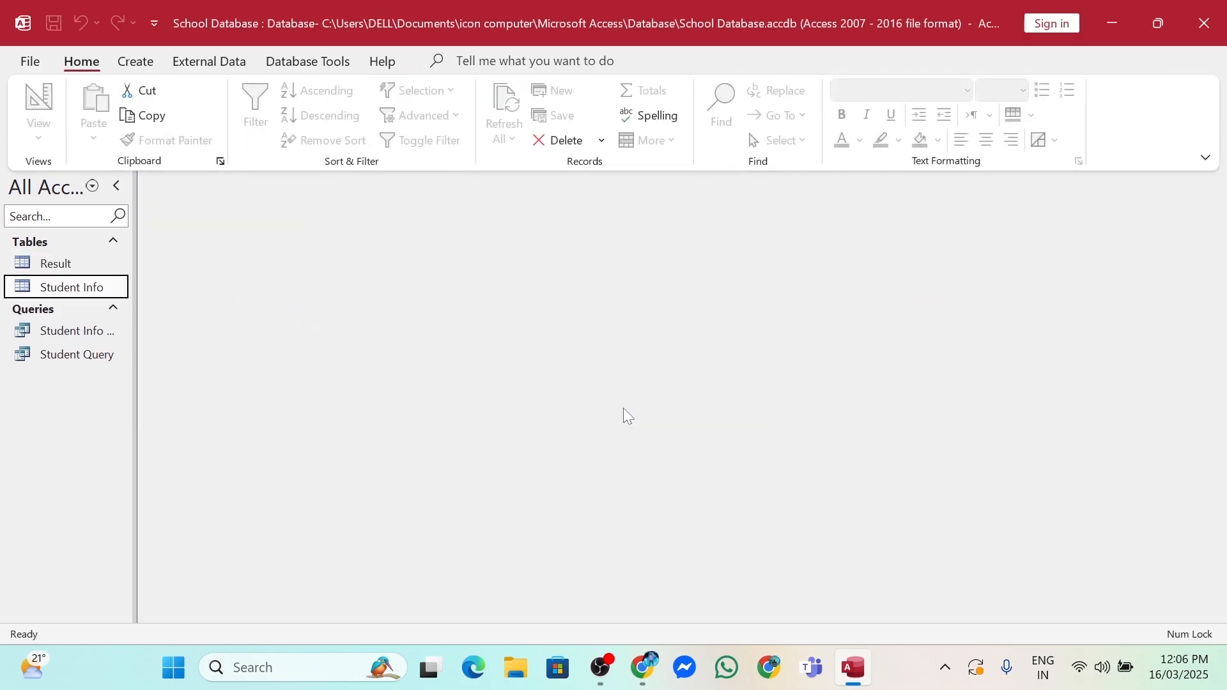
- Open the Result table and select its SID and Name columns
{"action": "double_click", "coordinate": [68, 264]}
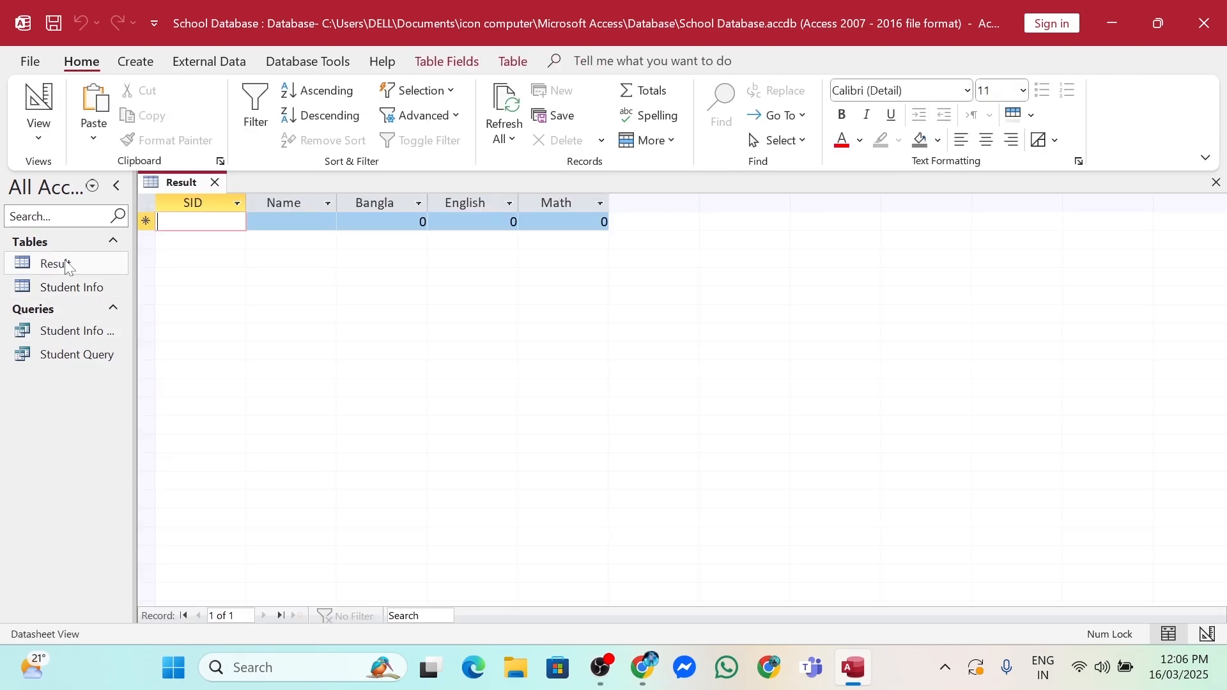
{"action": "left_click", "coordinate": [211, 202]}
{"action": "left_click", "coordinate": [331, 201]}
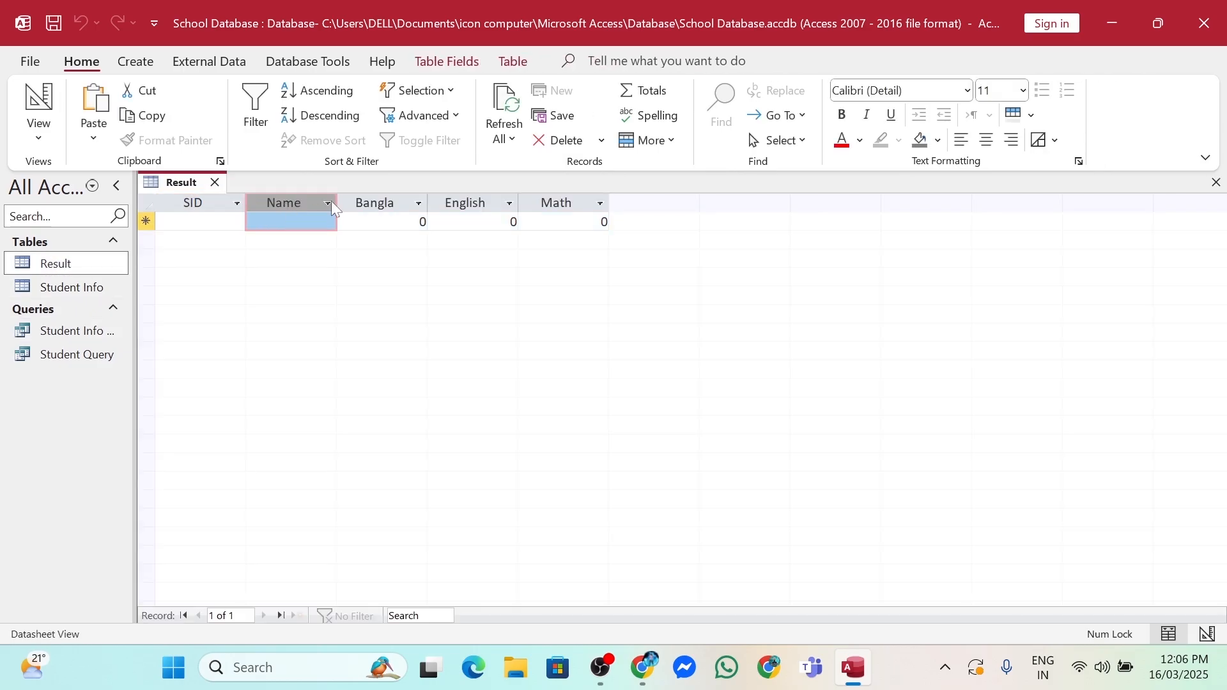
{"action": "left_click", "coordinate": [345, 203]}
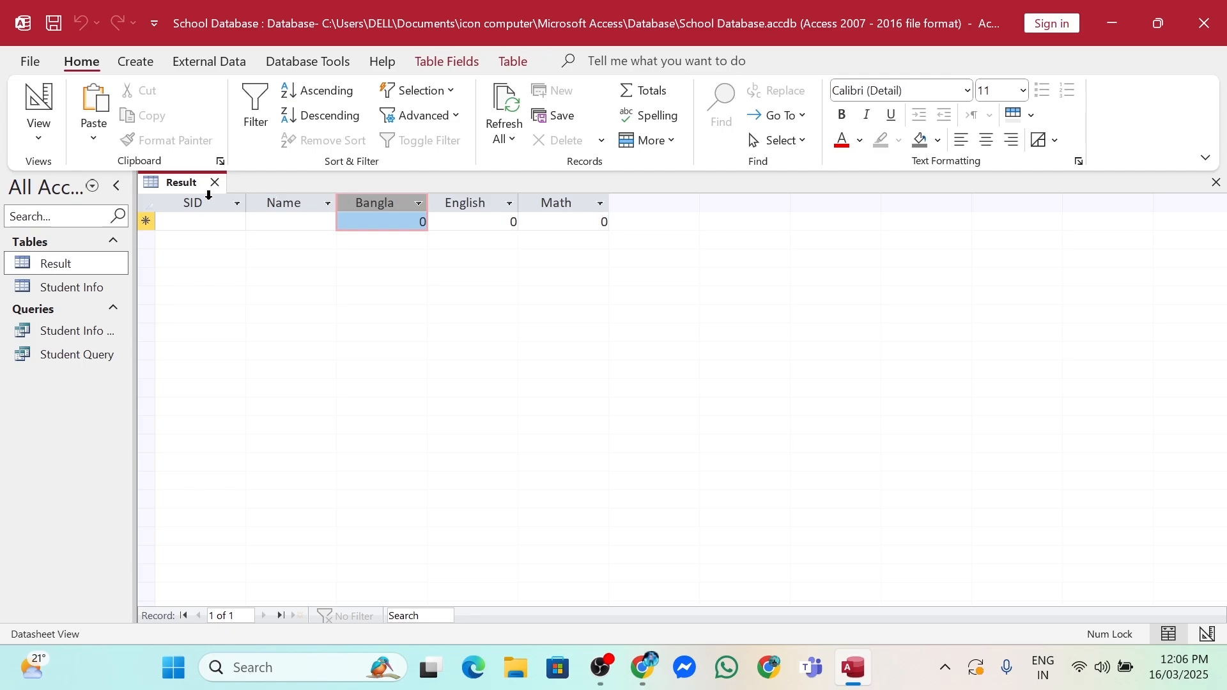
{"action": "left_click_drag", "start_coordinate": [195, 203], "coordinate": [277, 204]}
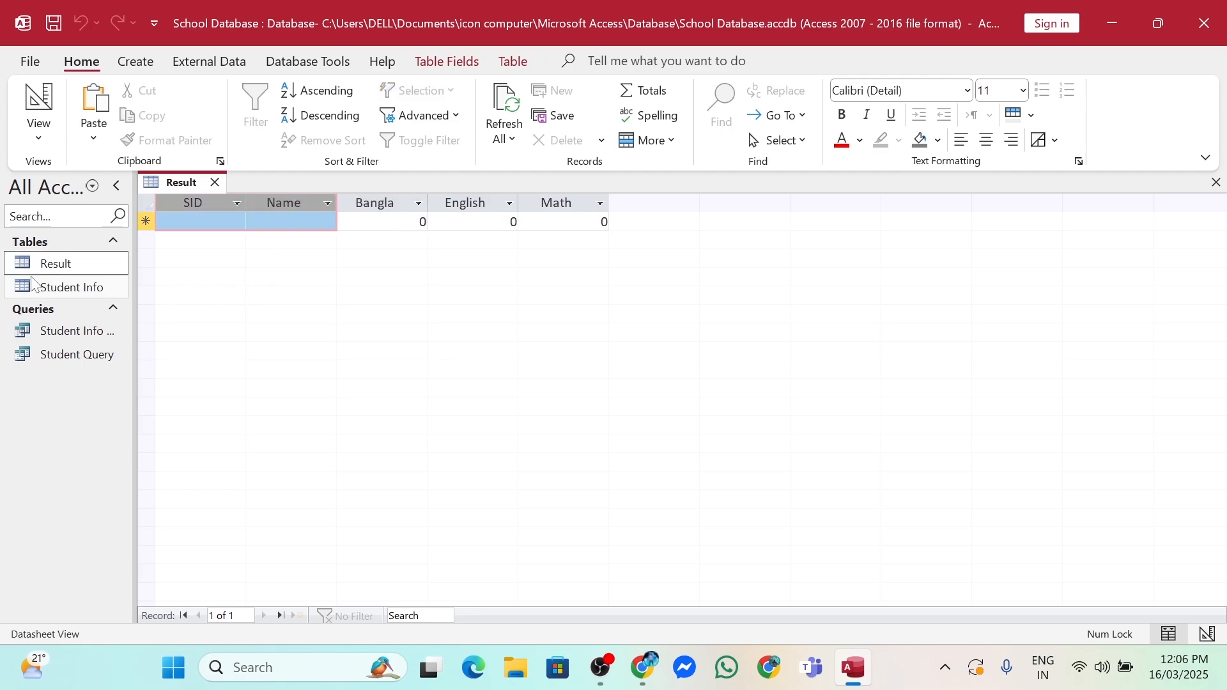
- Open Student Info and copy its SID and Name columns for all ten students
{"action": "double_click", "coordinate": [69, 287]}
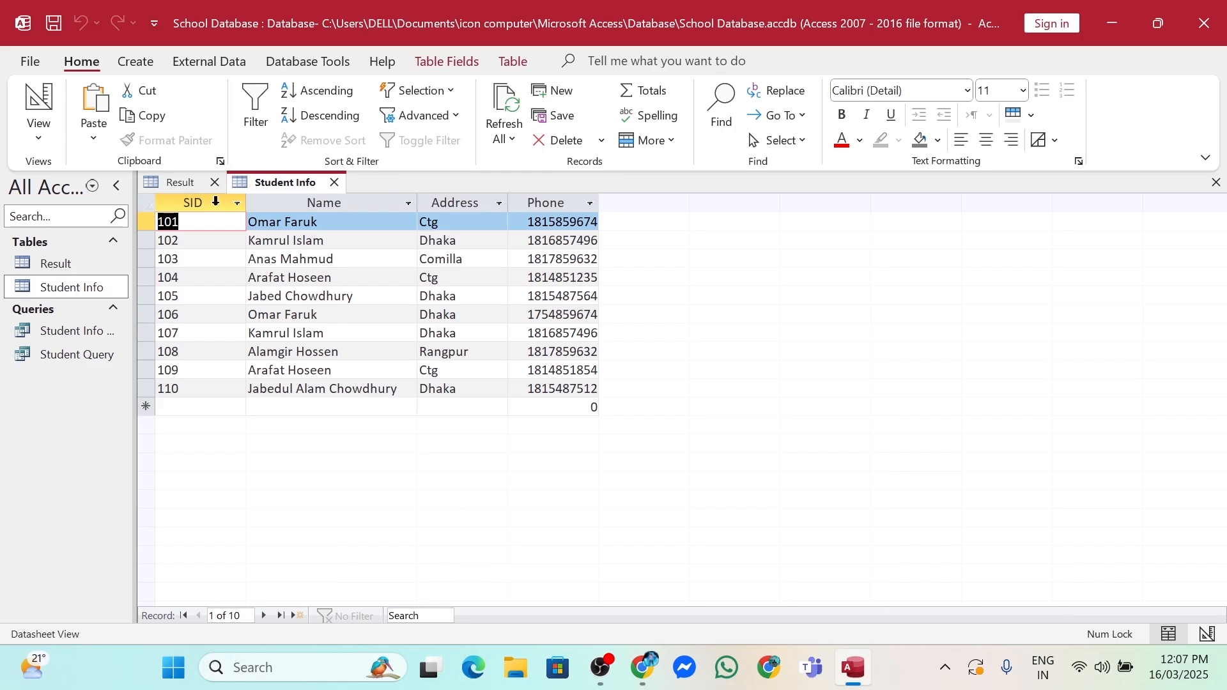
{"action": "left_click_drag", "start_coordinate": [145, 222], "coordinate": [144, 317]}
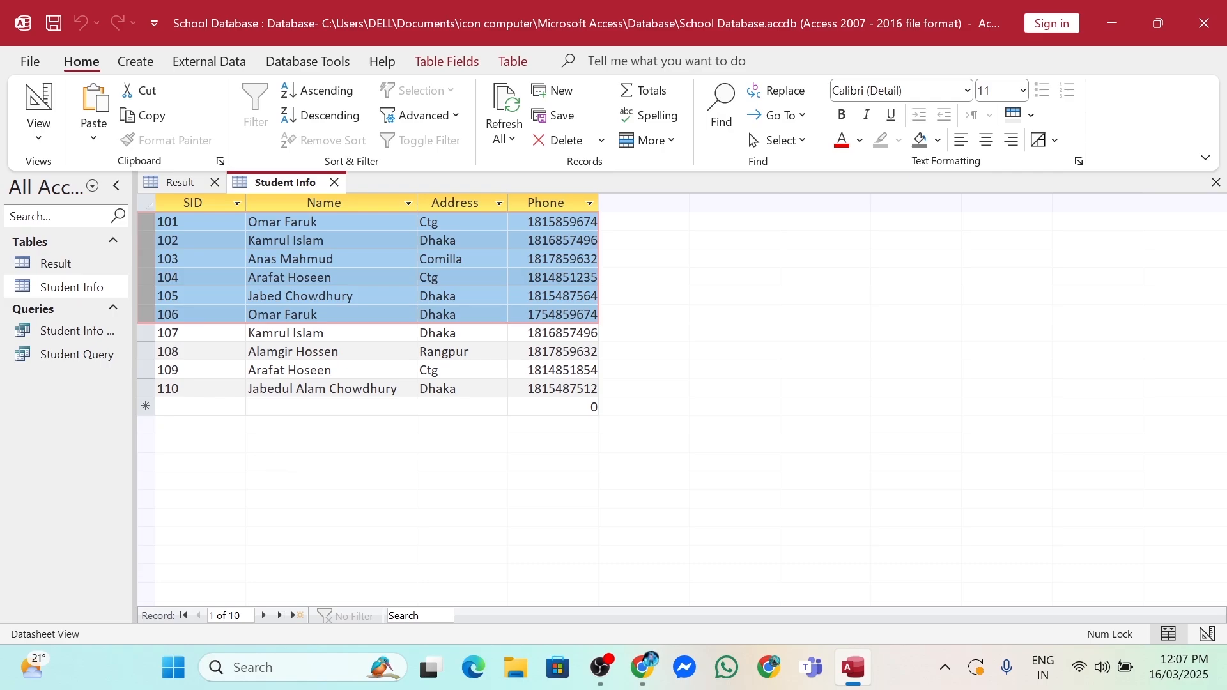
{"action": "left_click", "coordinate": [159, 227]}
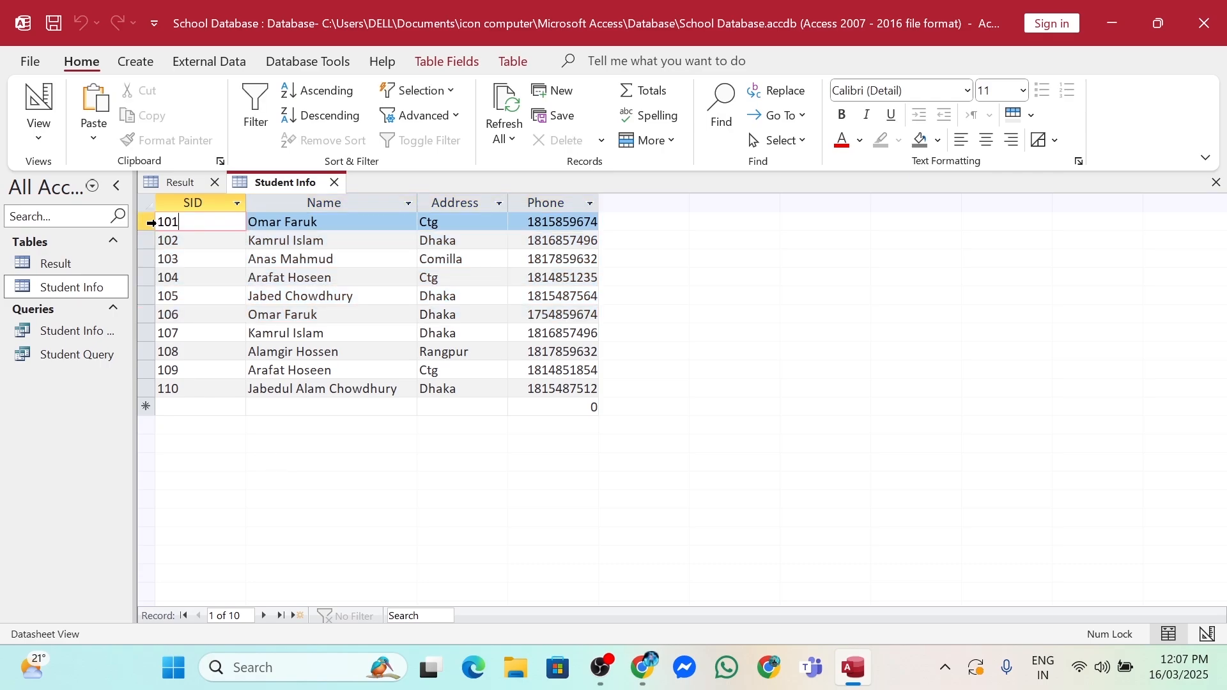
{"action": "left_click_drag", "start_coordinate": [151, 222], "coordinate": [170, 382]}
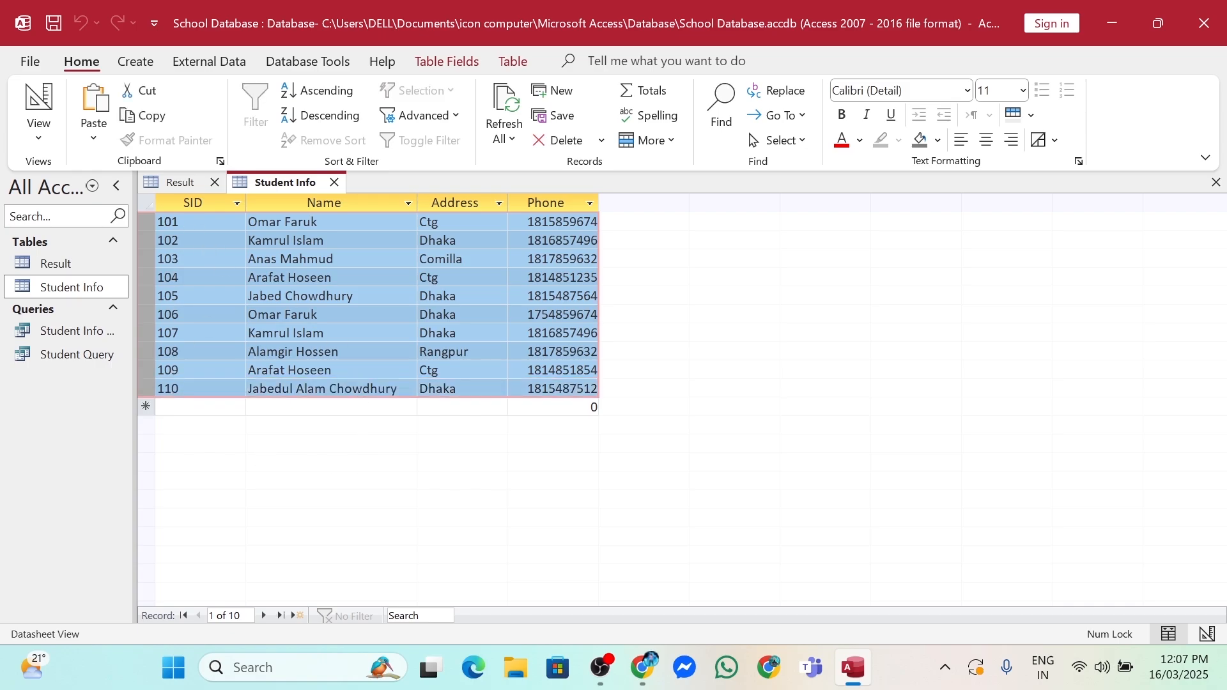
{"action": "left_click", "coordinate": [191, 221]}
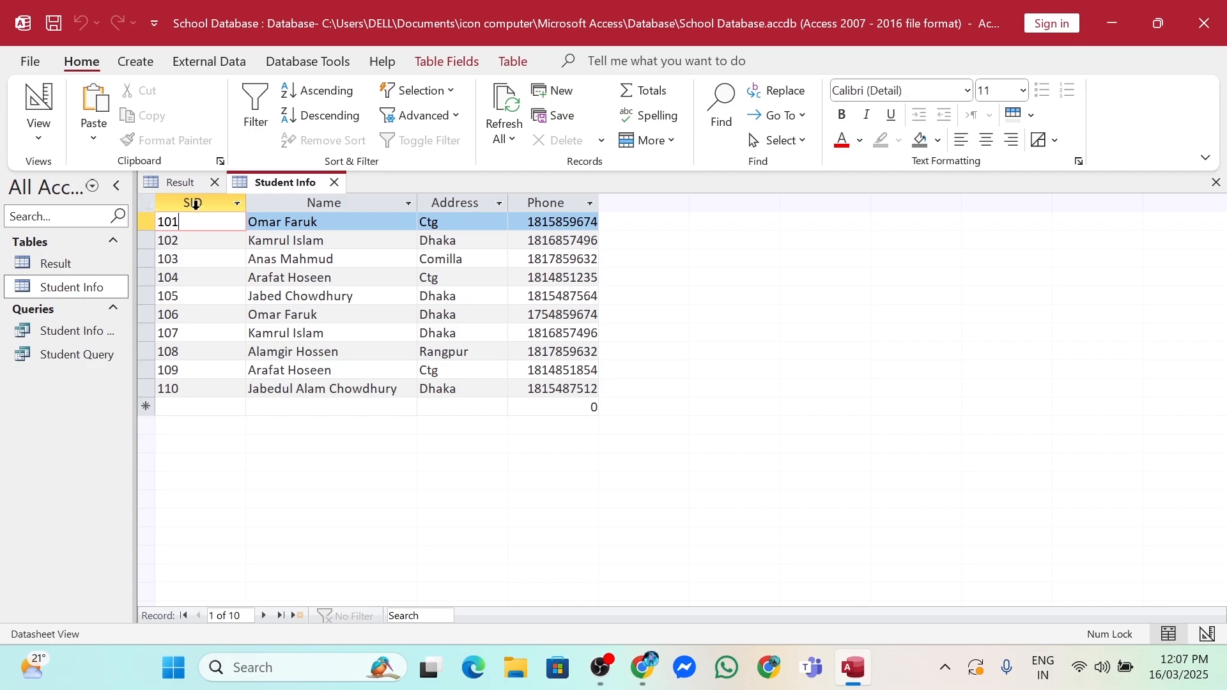
{"action": "left_click_drag", "start_coordinate": [195, 203], "coordinate": [301, 211]}
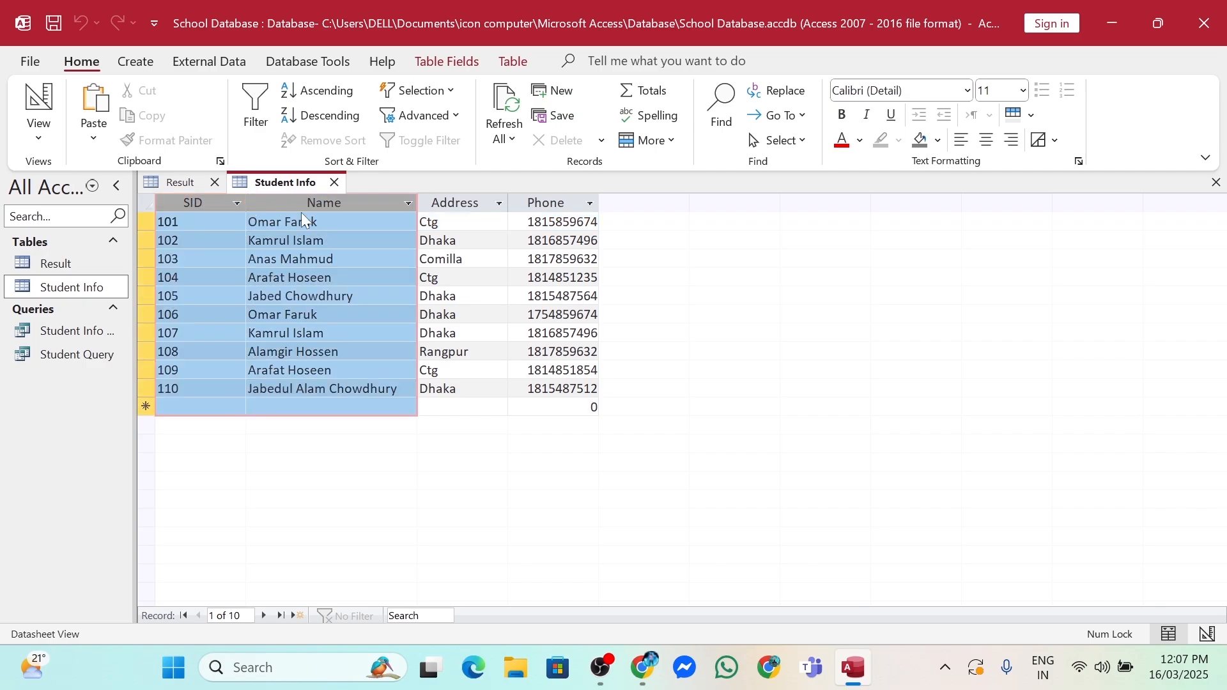
{"action": "right_click", "coordinate": [301, 213]}
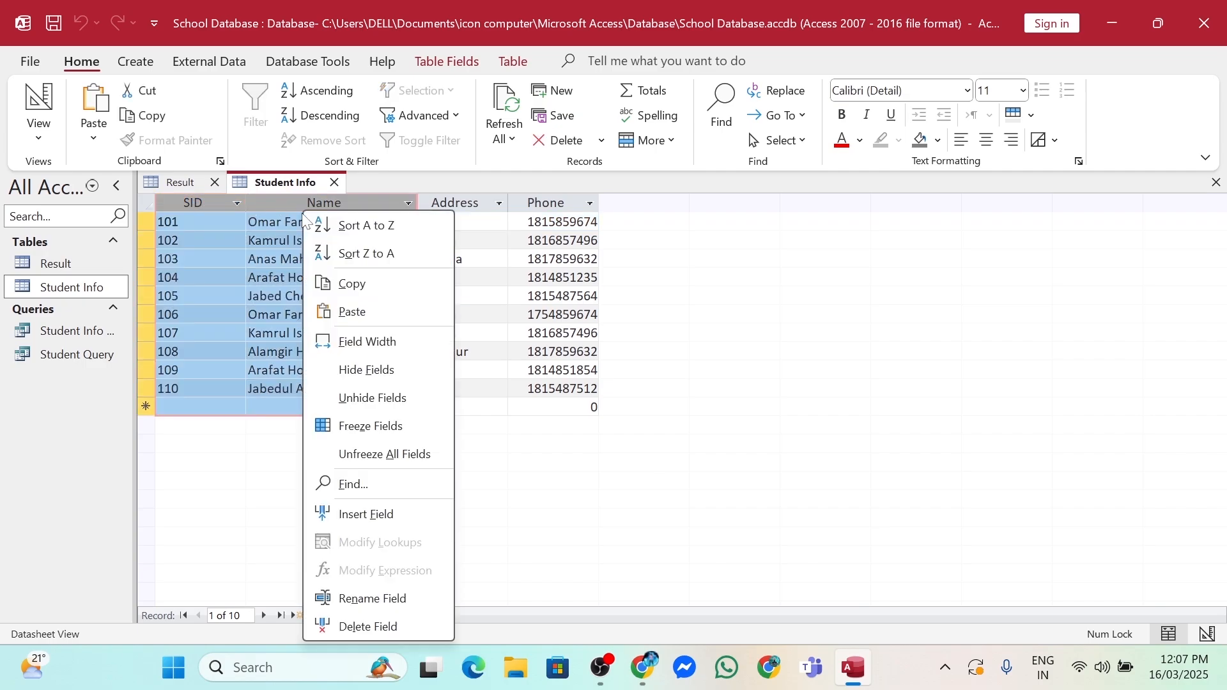
{"action": "right_click", "coordinate": [279, 217]}
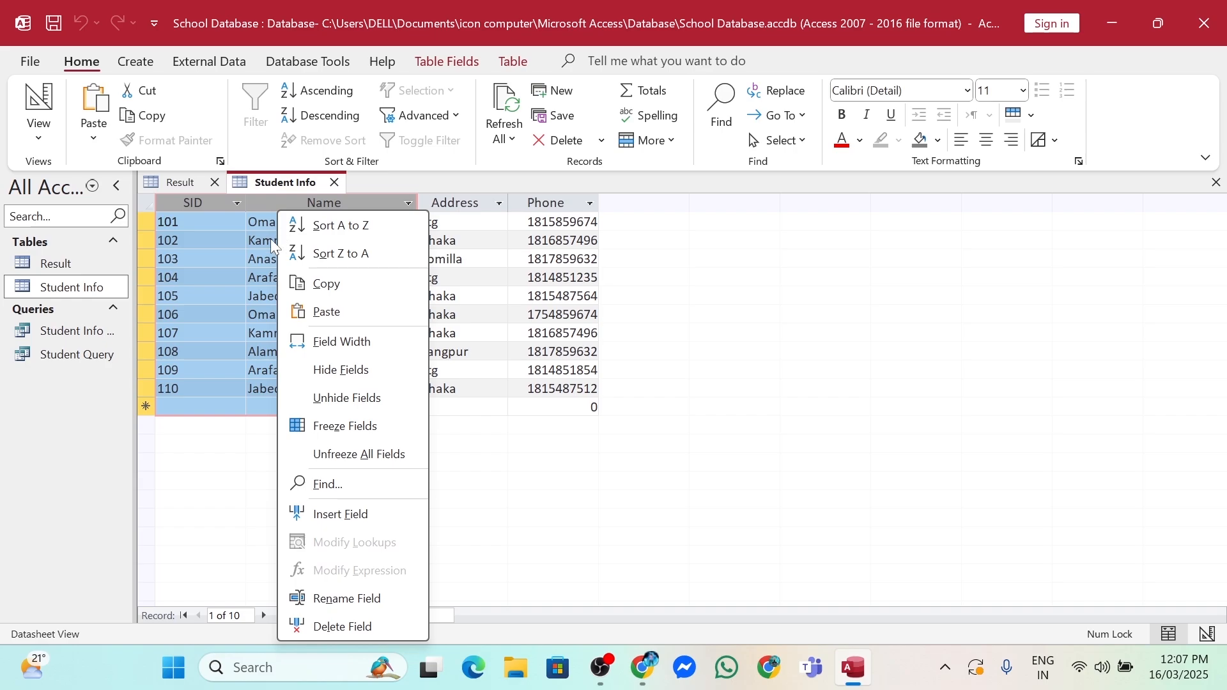
{"action": "left_click", "coordinate": [324, 284]}
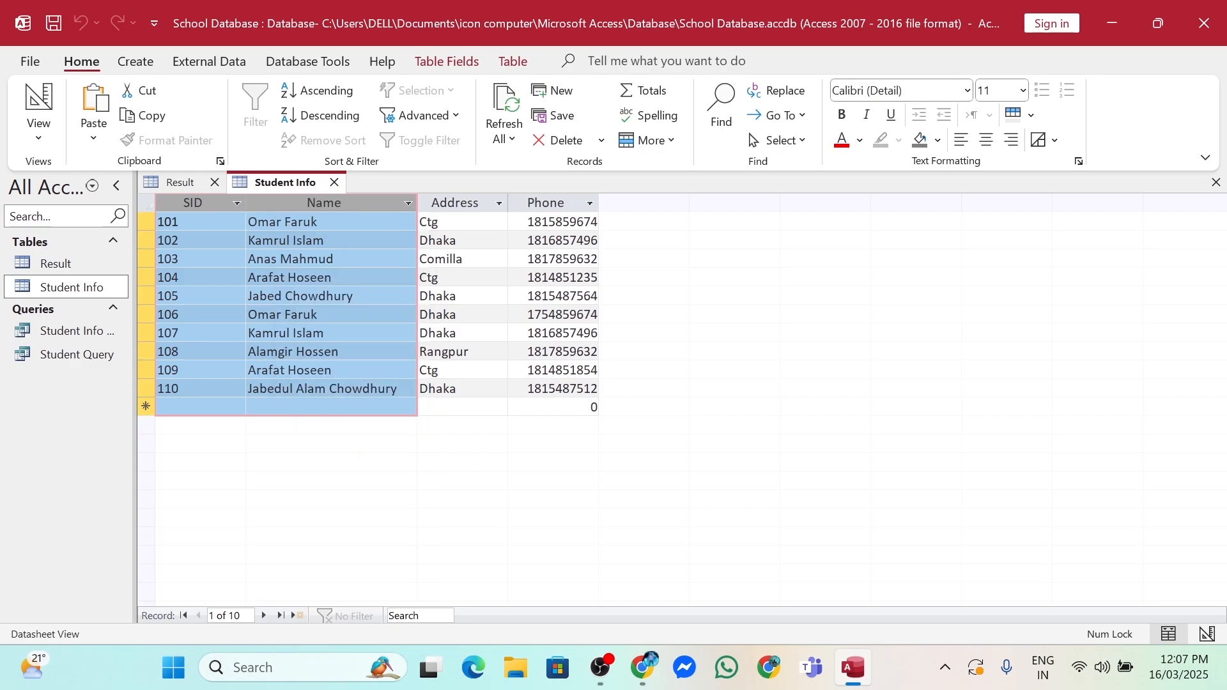
- Paste the ten students' SIDs (101–110) and names into Result, then widen the Name column
{"action": "double_click", "coordinate": [67, 261]}
{"action": "left_click", "coordinate": [205, 223]}
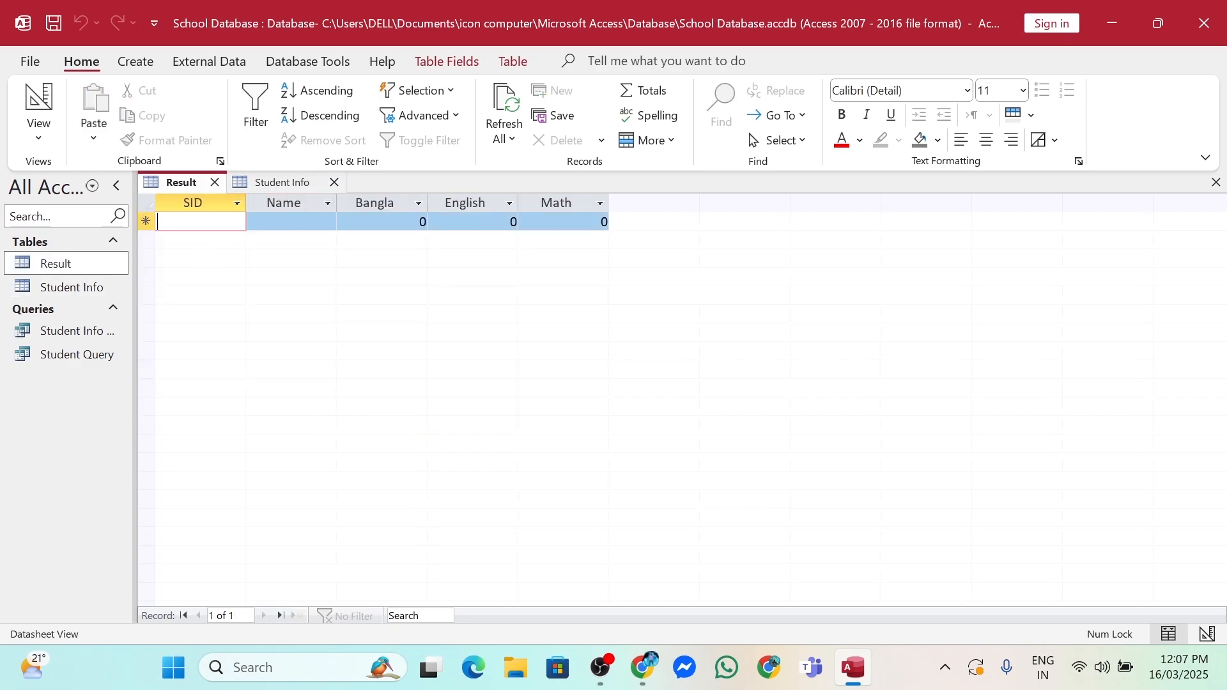
{"action": "right_click", "coordinate": [205, 223]}
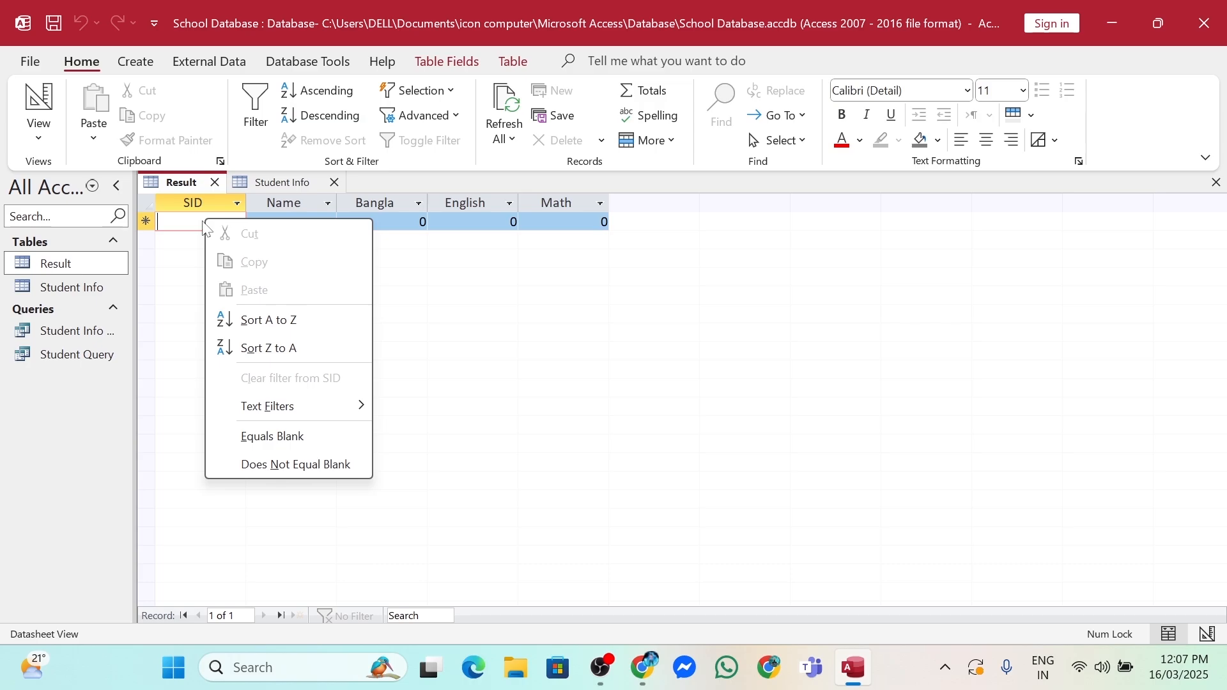
{"action": "left_click", "coordinate": [197, 225]}
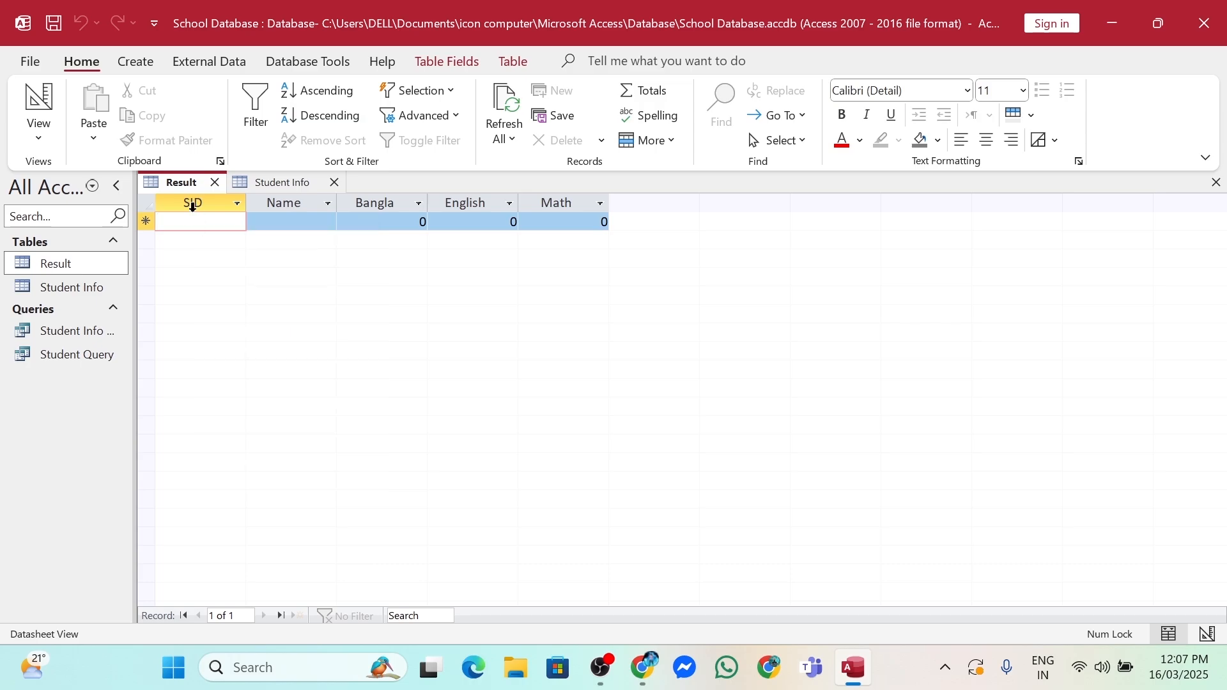
{"action": "left_click_drag", "start_coordinate": [192, 205], "coordinate": [297, 216]}
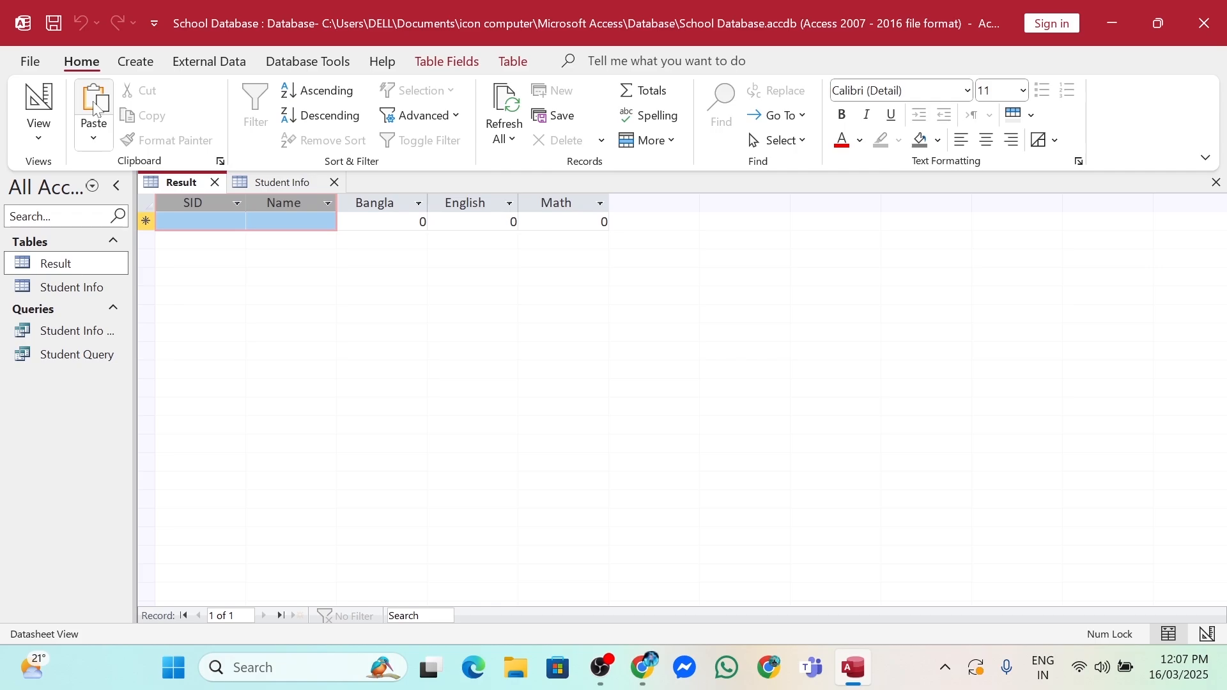
{"action": "right_click", "coordinate": [274, 206]}
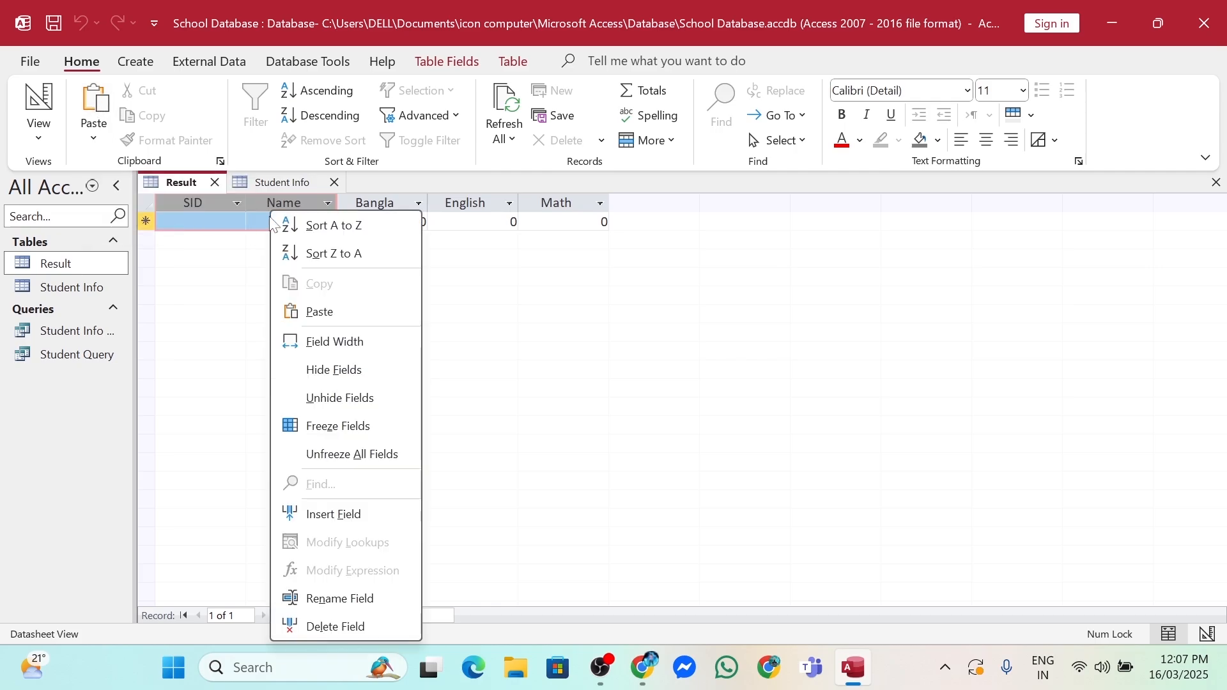
{"action": "left_click", "coordinate": [102, 111]}
{"action": "left_click", "coordinate": [102, 112]}
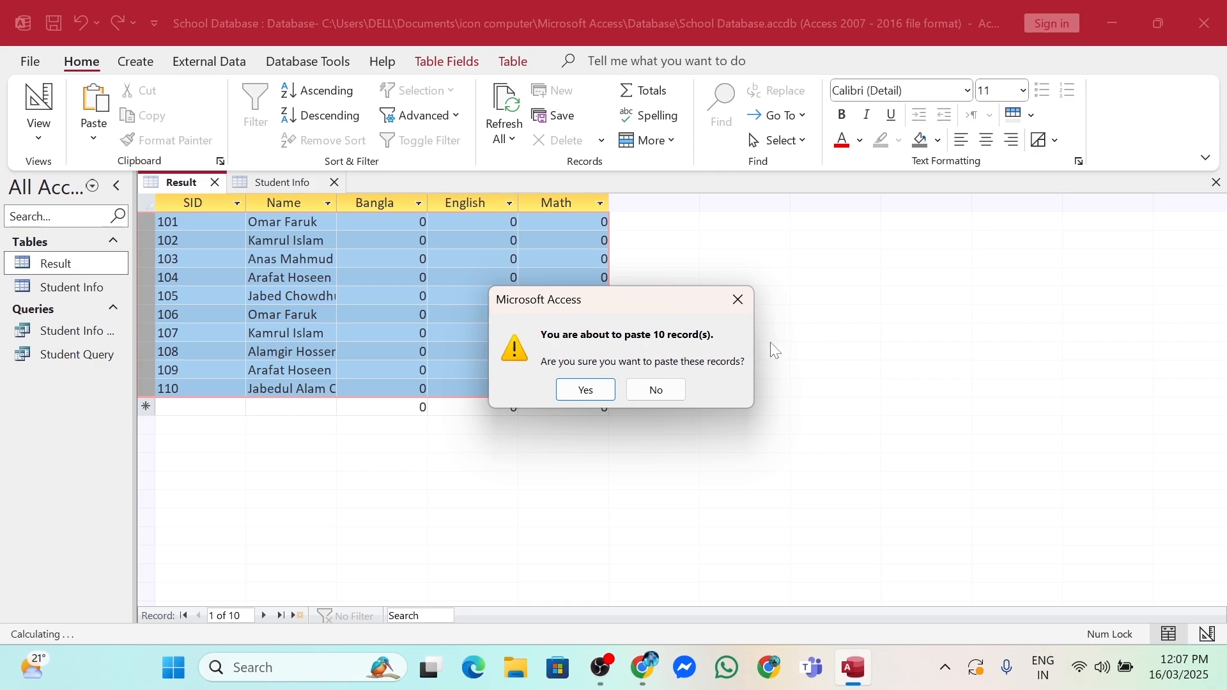
{"action": "left_click", "coordinate": [587, 391]}
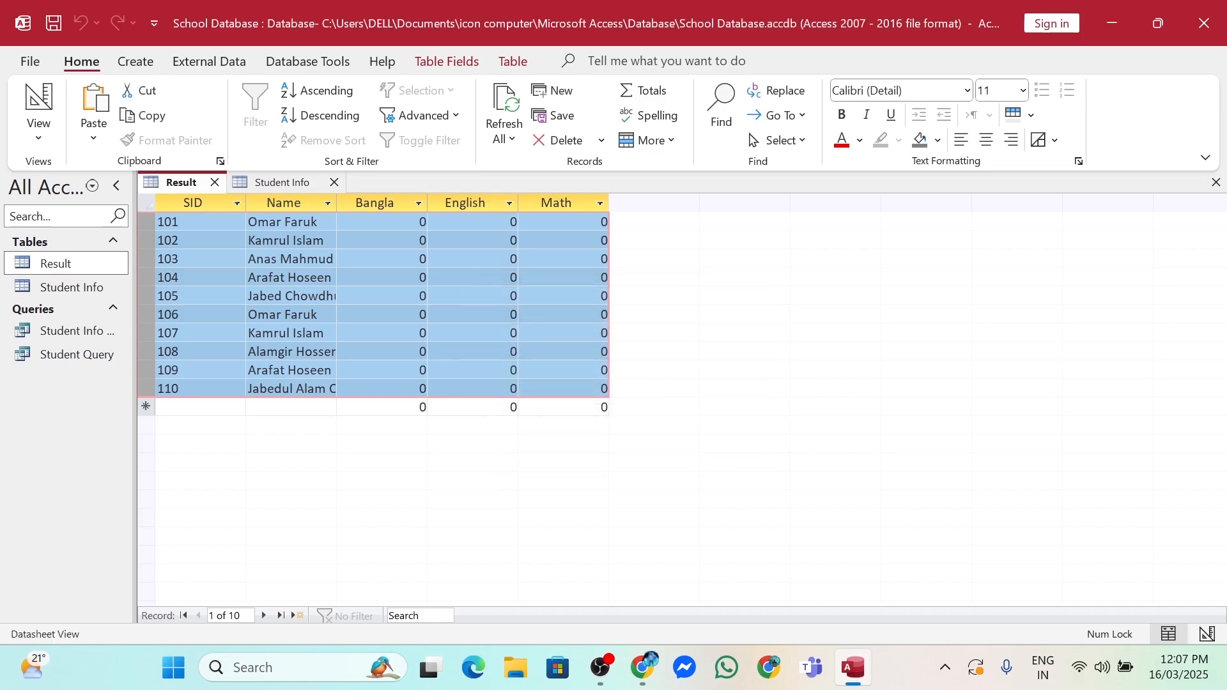
{"action": "left_click_drag", "start_coordinate": [337, 205], "coordinate": [374, 208]}
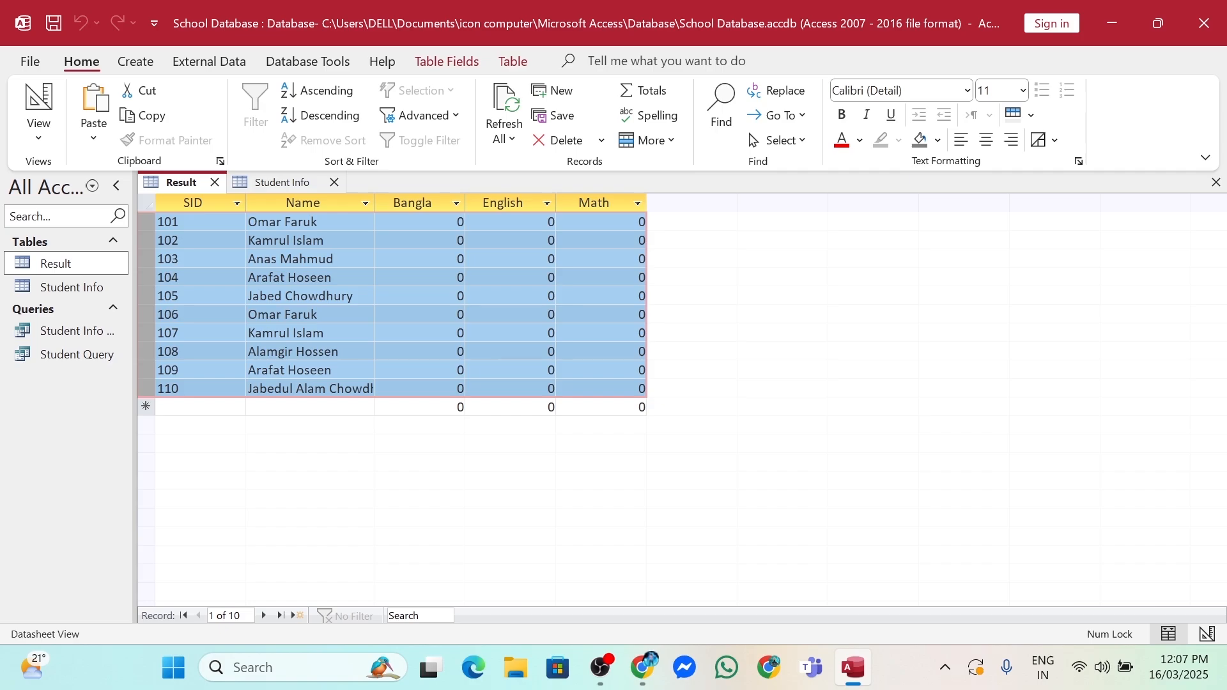
- Sort the Result records by Name from A to Z and widen the Name column
{"action": "left_click", "coordinate": [365, 203]}
{"action": "left_click", "coordinate": [415, 224]}
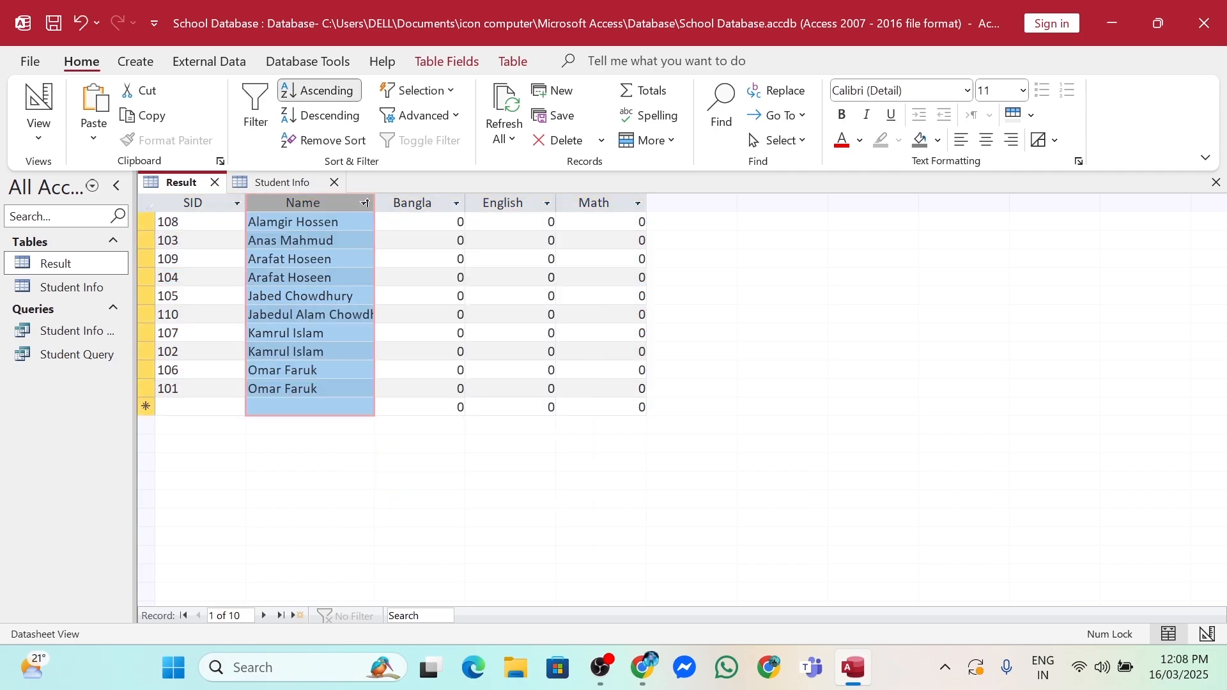
{"action": "left_click_drag", "start_coordinate": [375, 204], "coordinate": [424, 205]}
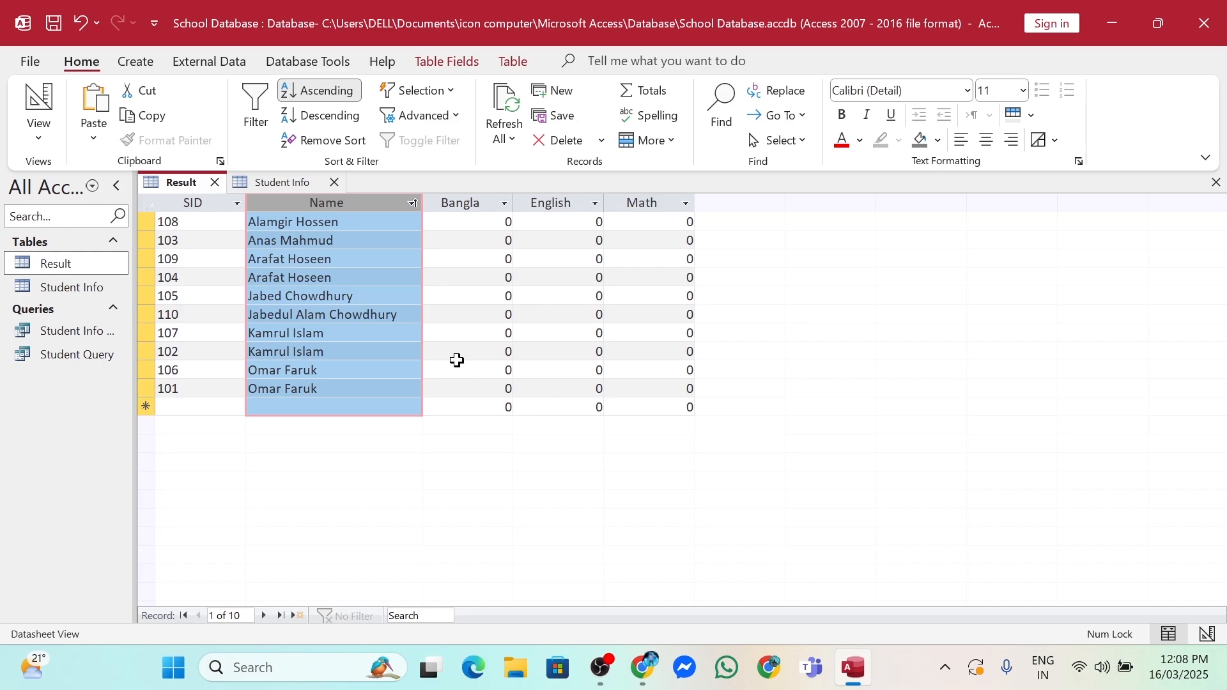
{"action": "left_click", "coordinate": [332, 407]}
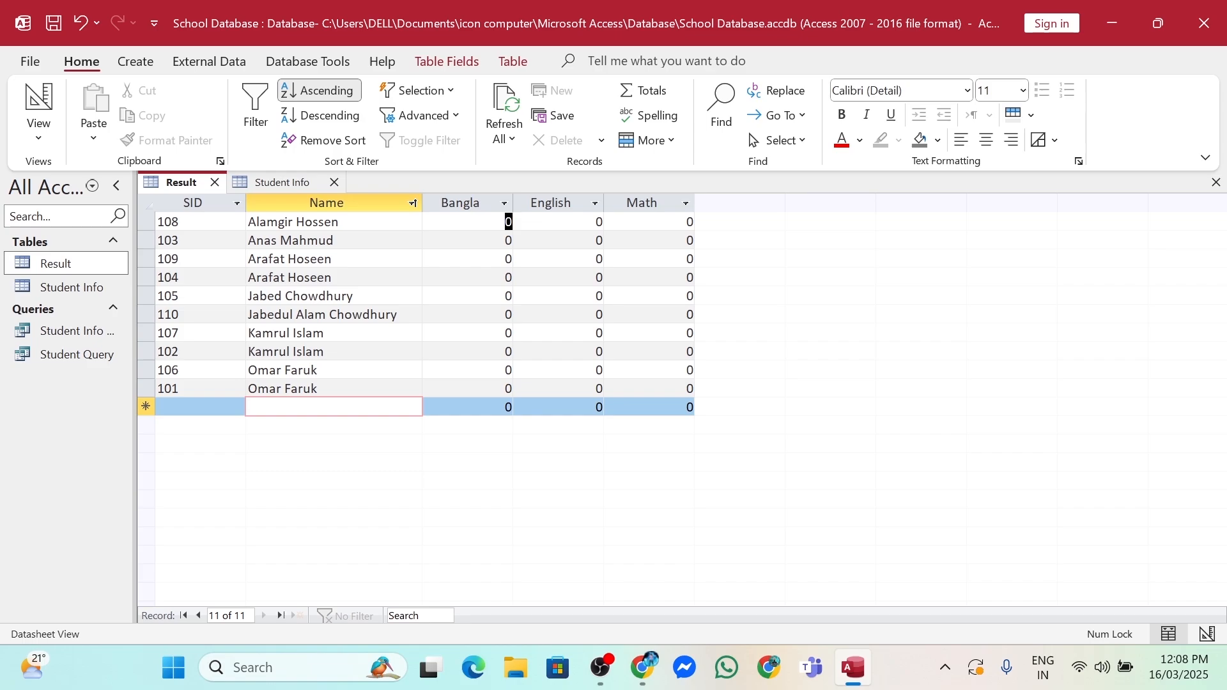
- Enter each student's Bangla, English and Math marks, starting with 85 and 74
{"action": "left_click", "coordinate": [508, 221]}
{"action": "type", "text": "85"}
{"action": "key", "text": "Down"}
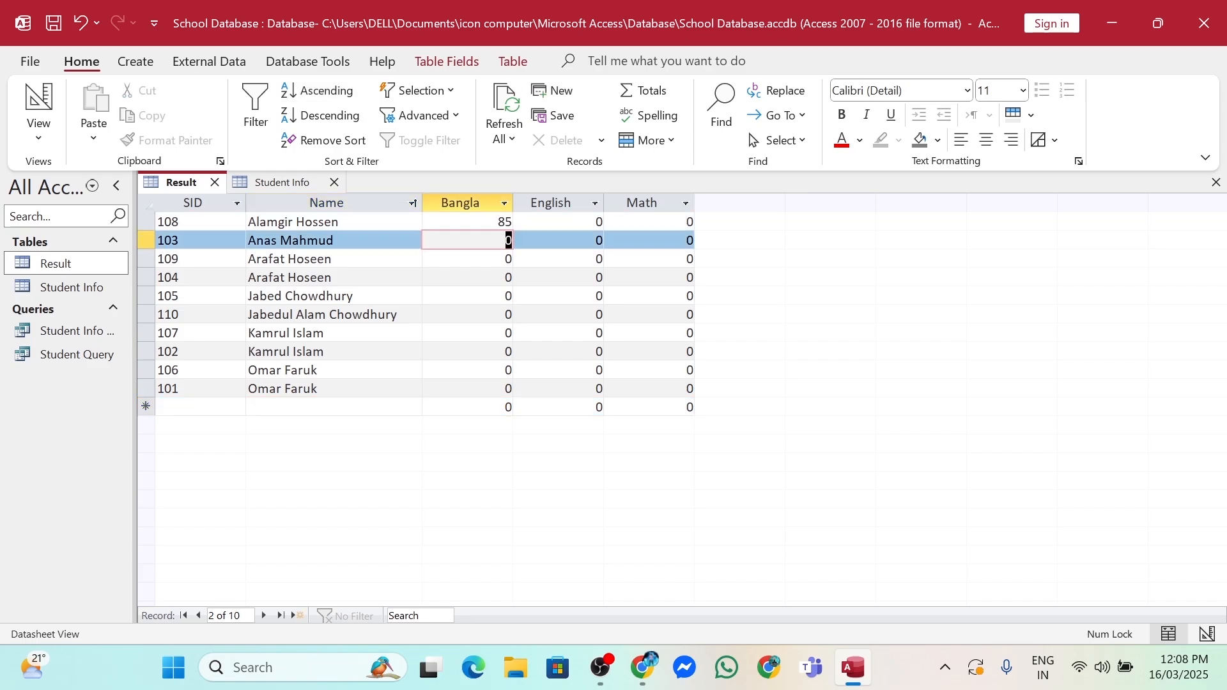
{"action": "type", "text": "74"}
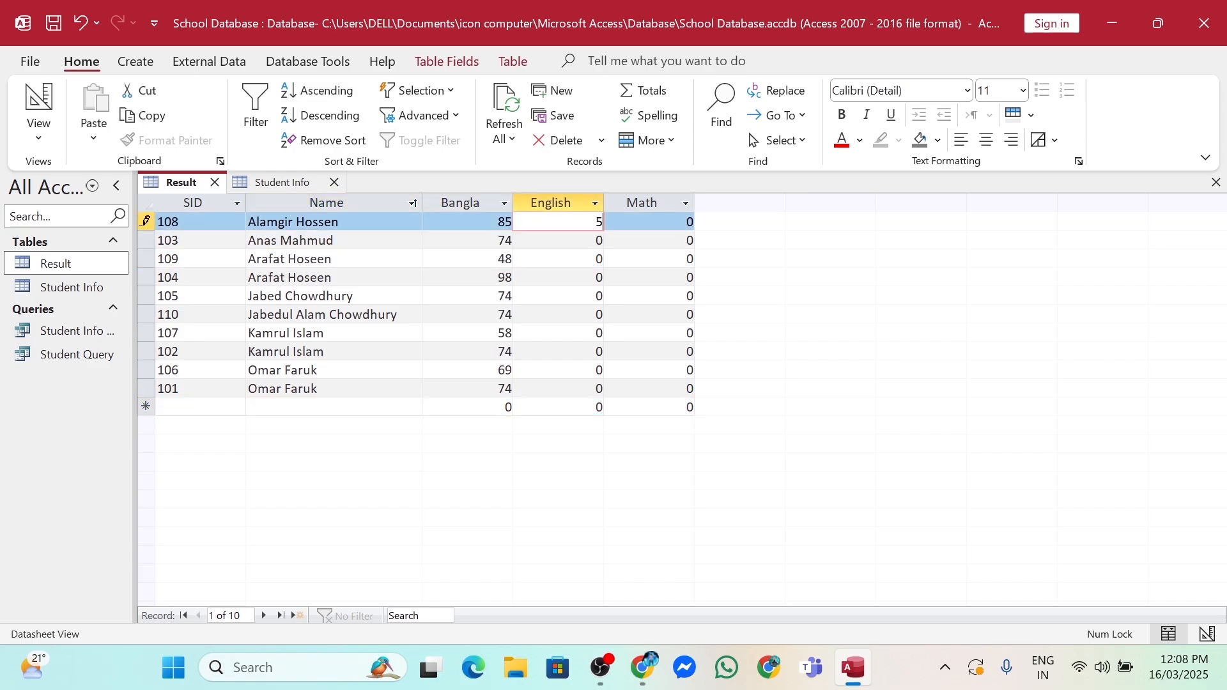
{"action": "type", "text": "7"}
{"action": "key", "text": "Down"}
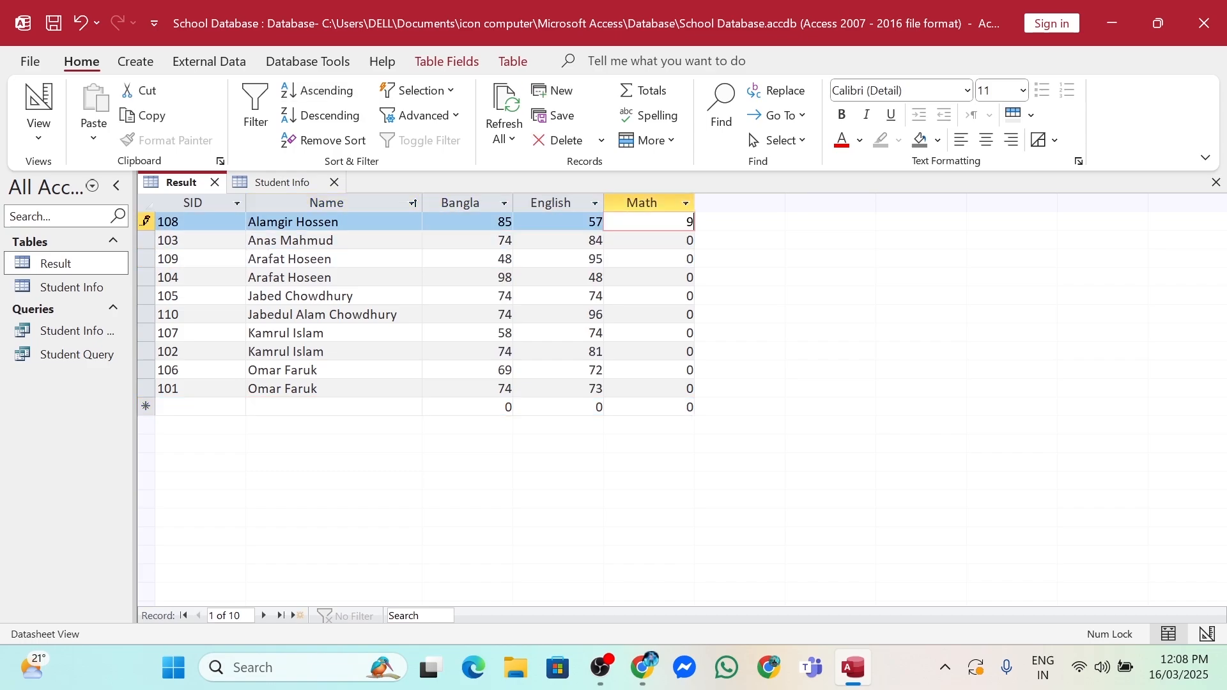
{"action": "type", "text": "8"}
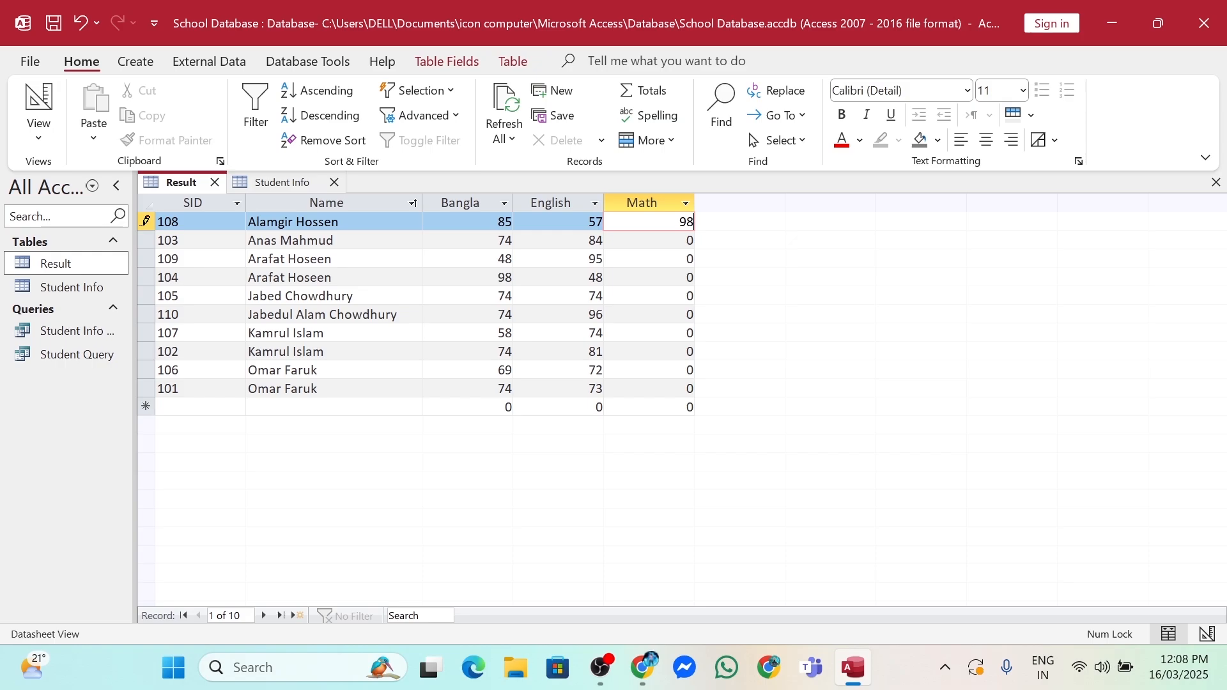
{"action": "key", "text": "Down"}
{"action": "type", "text": "7"}
{"action": "type", "text": "5"}
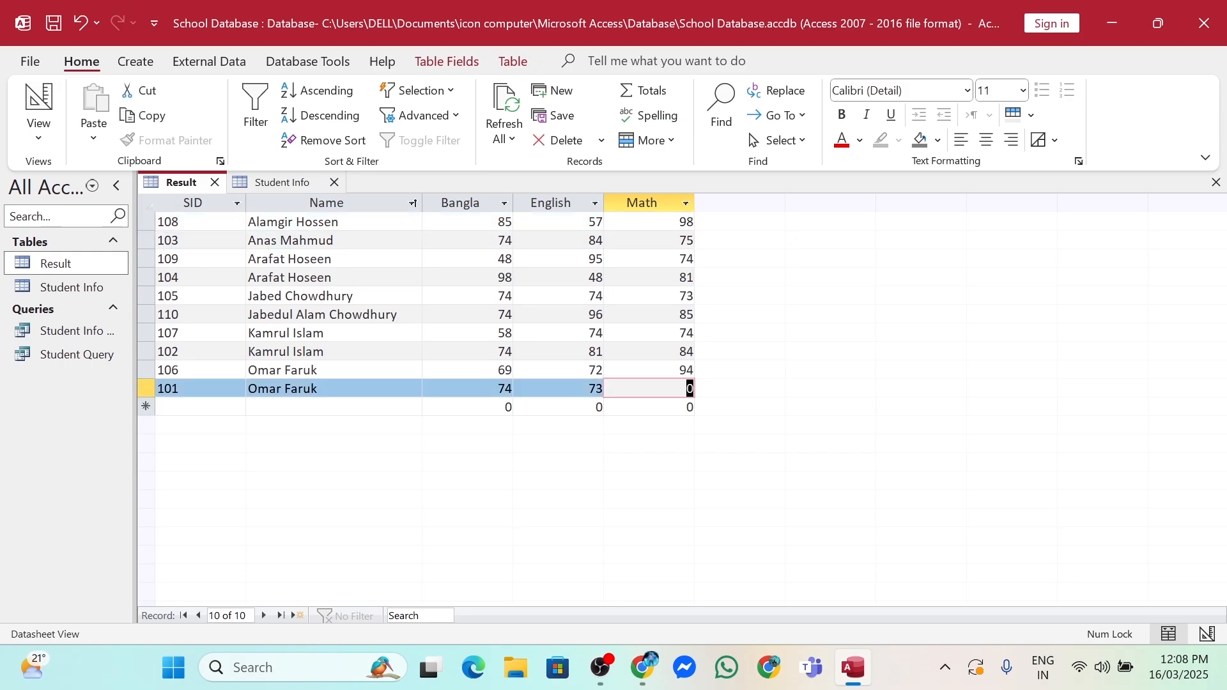
{"action": "type", "text": "75"}
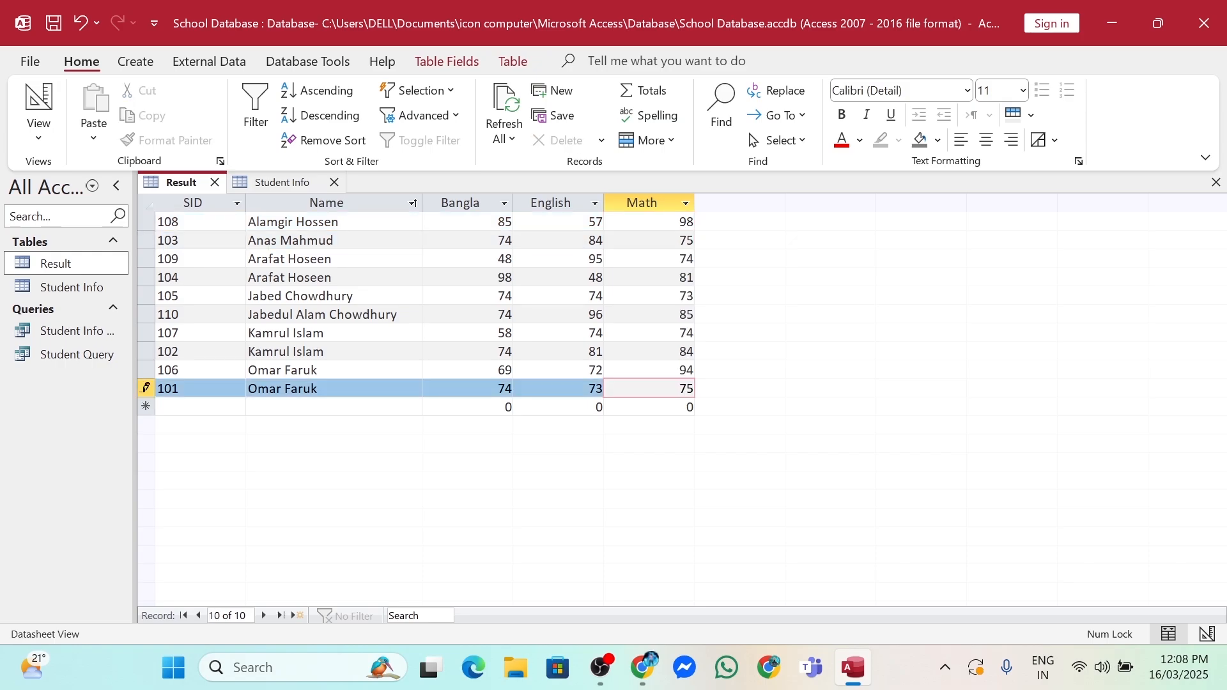
{"action": "key", "text": "Down"}
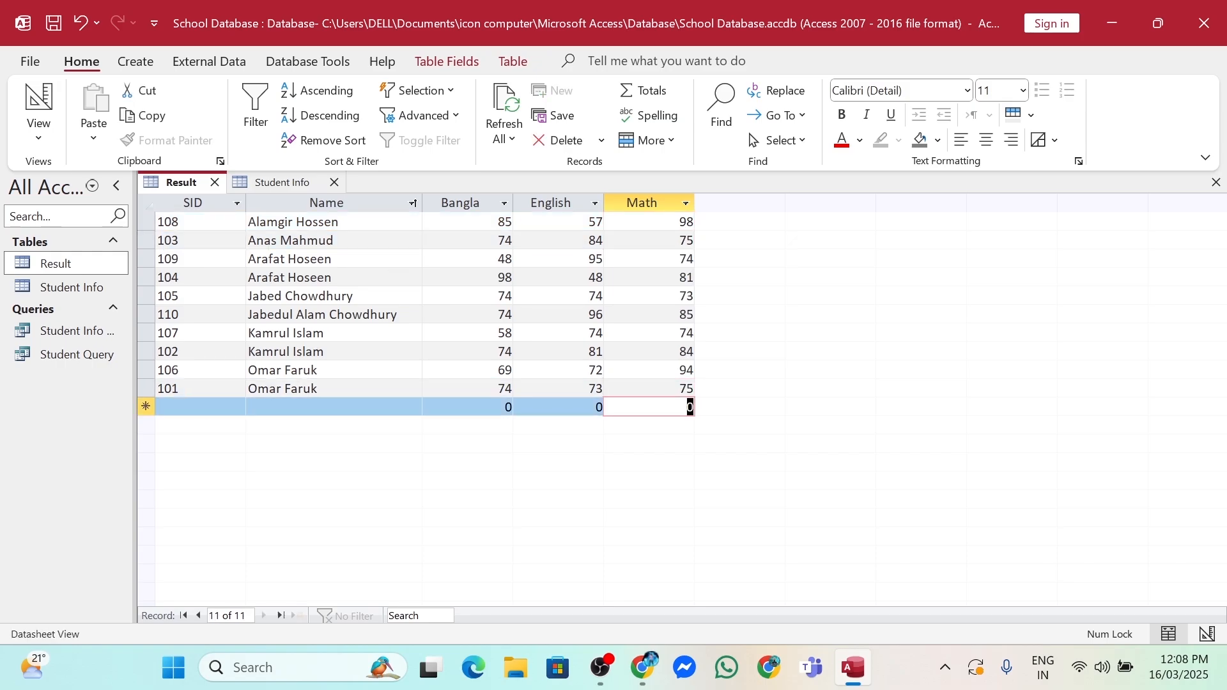
- Select the blank row, then each Result column from SID through Math
{"action": "left_click", "coordinate": [152, 405]}
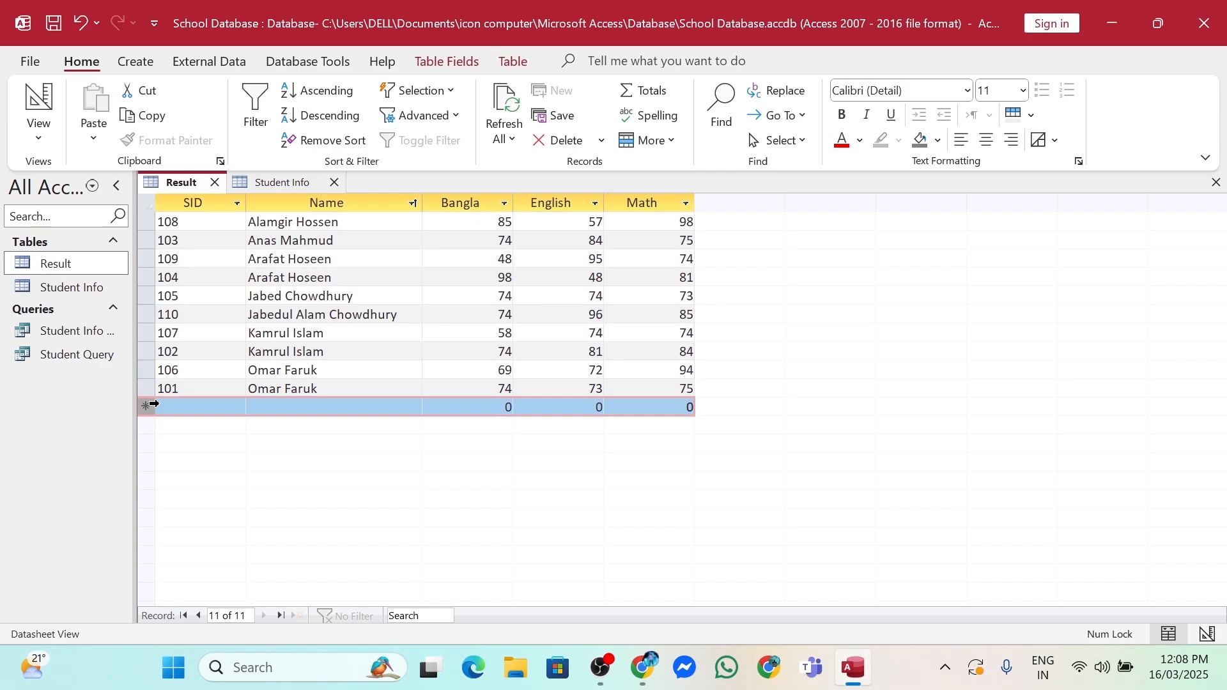
{"action": "right_click", "coordinate": [152, 403]}
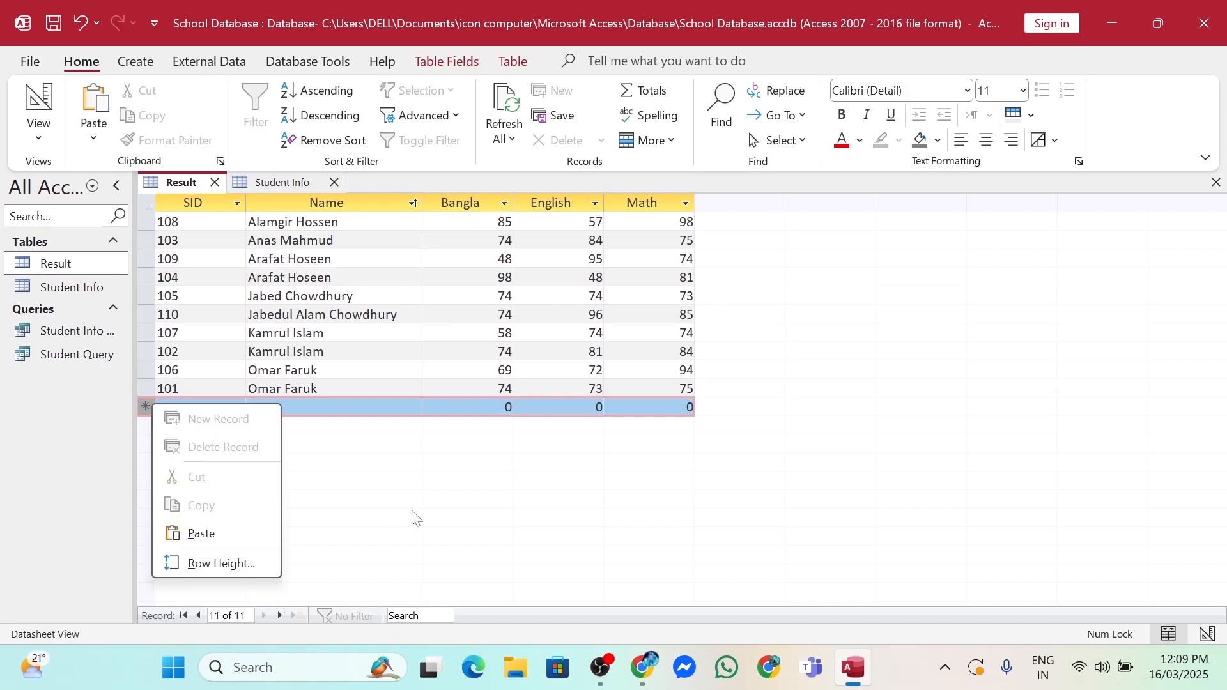
{"action": "left_click", "coordinate": [558, 479]}
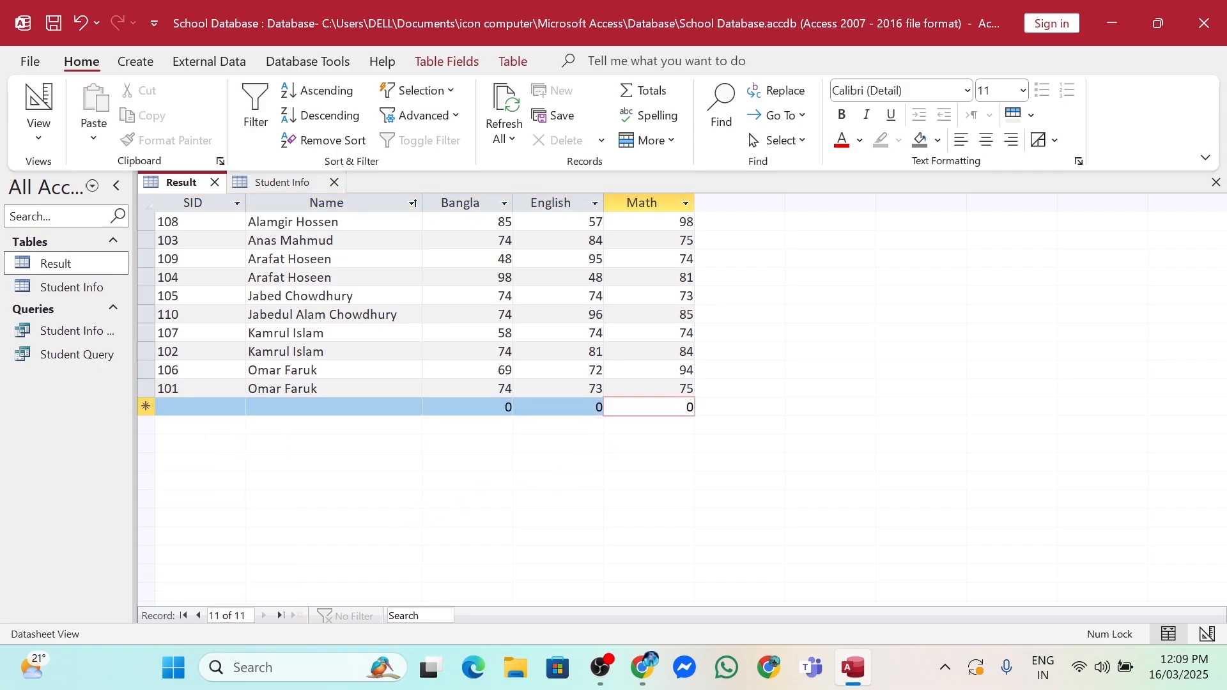
{"action": "key", "text": "Left"}
{"action": "key", "text": "Left"}
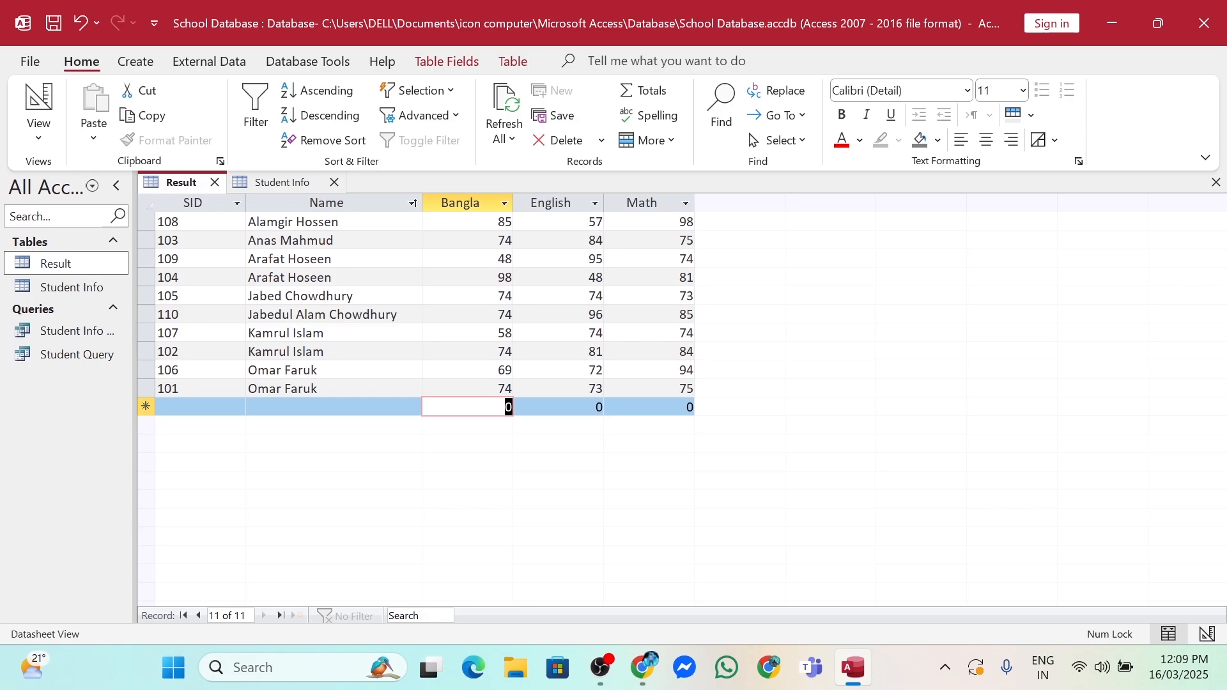
{"action": "left_click", "coordinate": [183, 206]}
{"action": "left_click", "coordinate": [295, 204]}
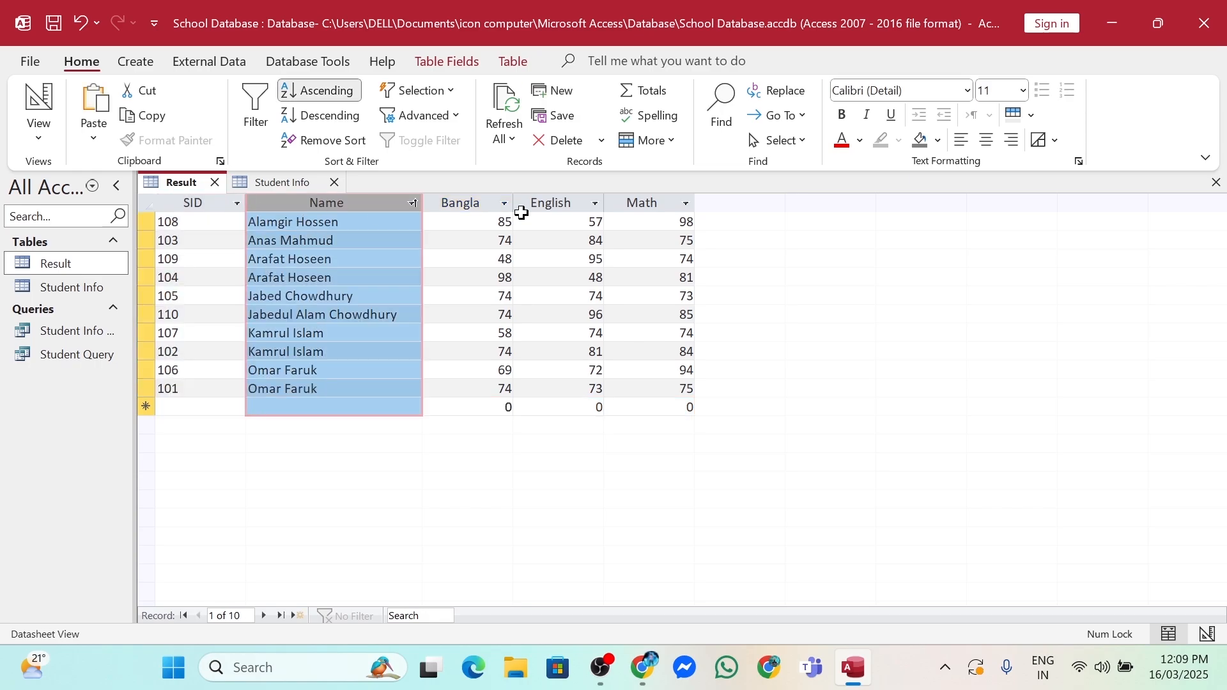
{"action": "left_click", "coordinate": [474, 204]}
{"action": "left_click", "coordinate": [554, 205]}
{"action": "left_click", "coordinate": [646, 205]}
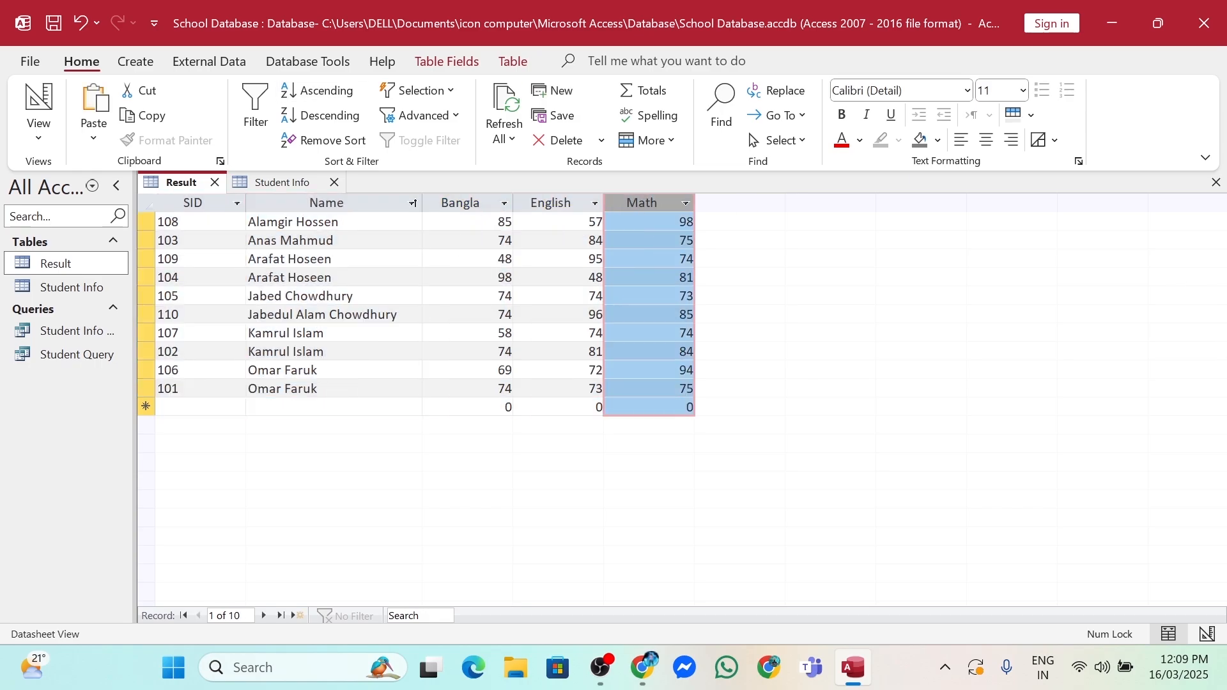
- Close Result, saving its layout changes, then close Student Info
{"action": "left_click", "coordinate": [1216, 183]}
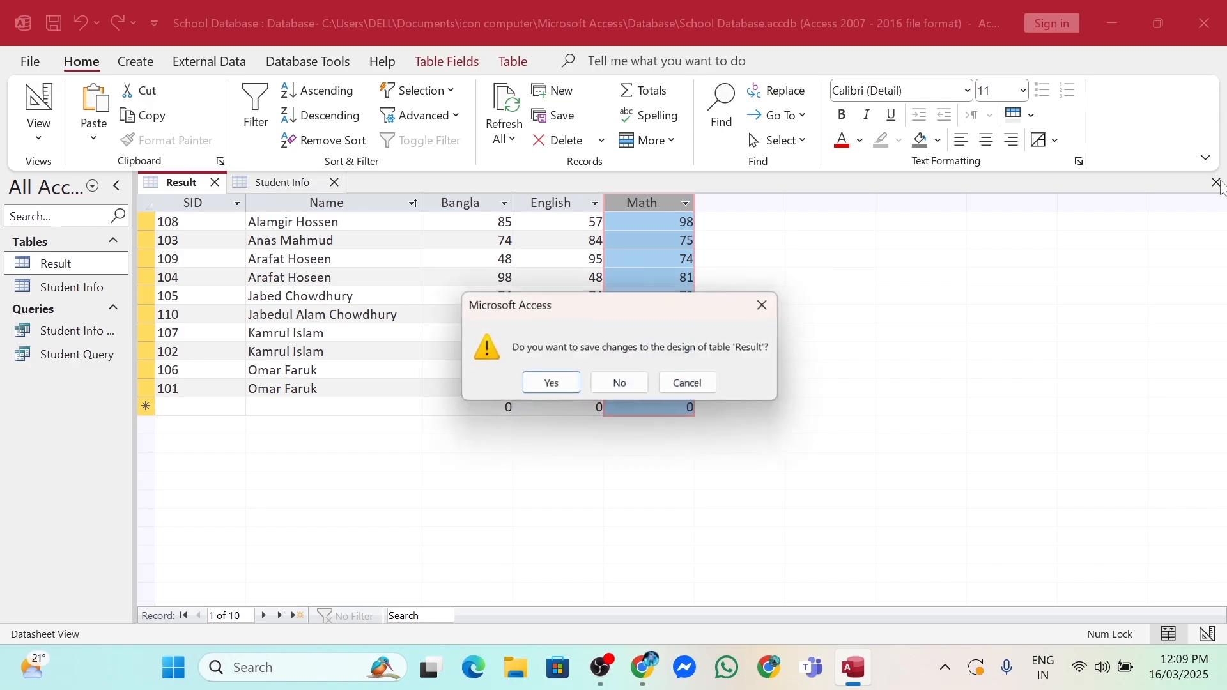
{"action": "left_click", "coordinate": [550, 385]}
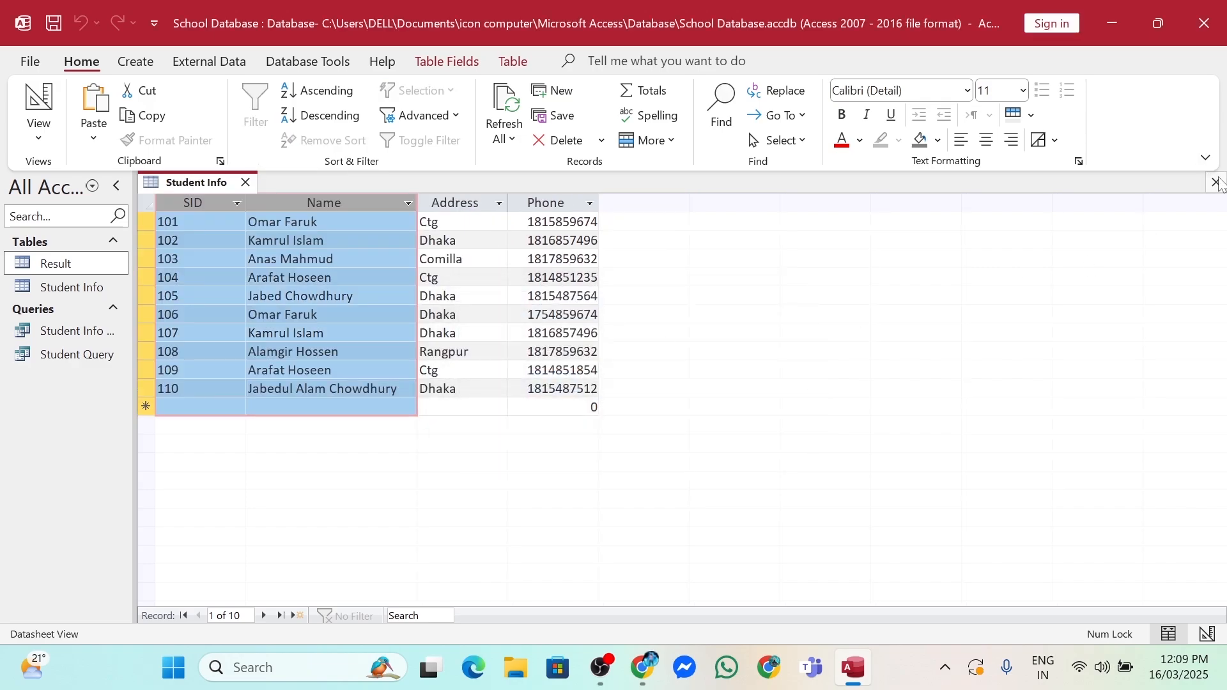
{"action": "left_click", "coordinate": [1216, 183]}
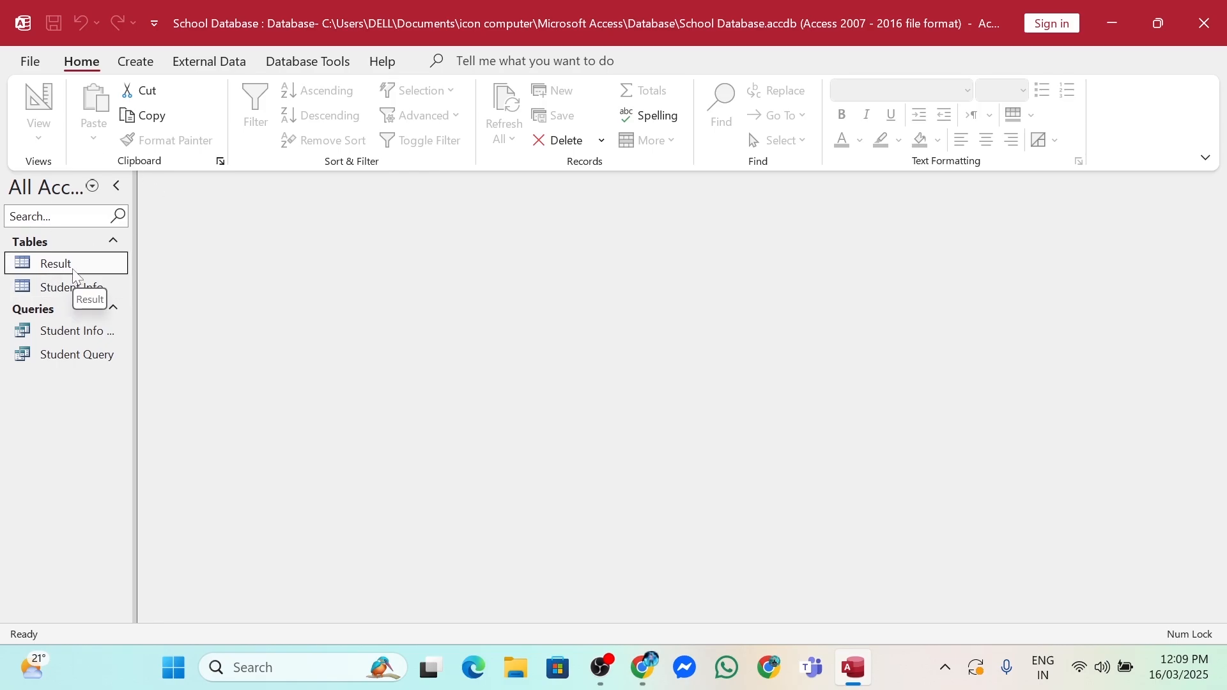
- Build a query on the Result table with SID, Name, Bangla, English and Math columns
{"action": "left_click", "coordinate": [135, 63]}
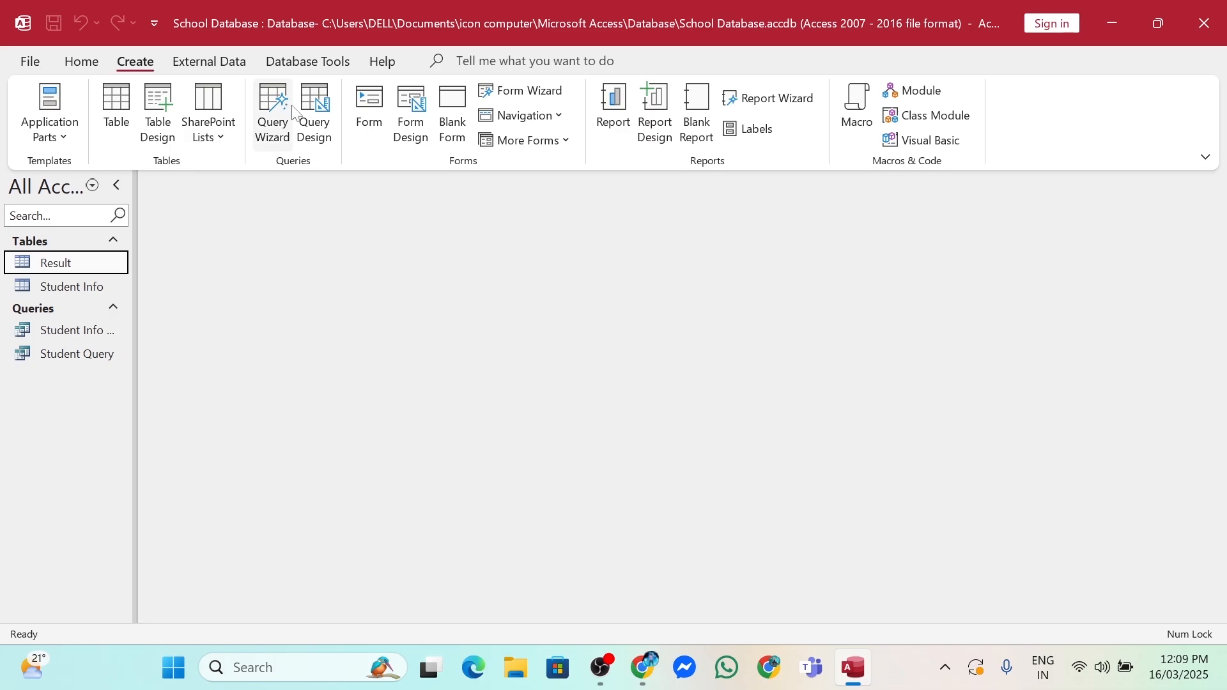
{"action": "left_click", "coordinate": [316, 128]}
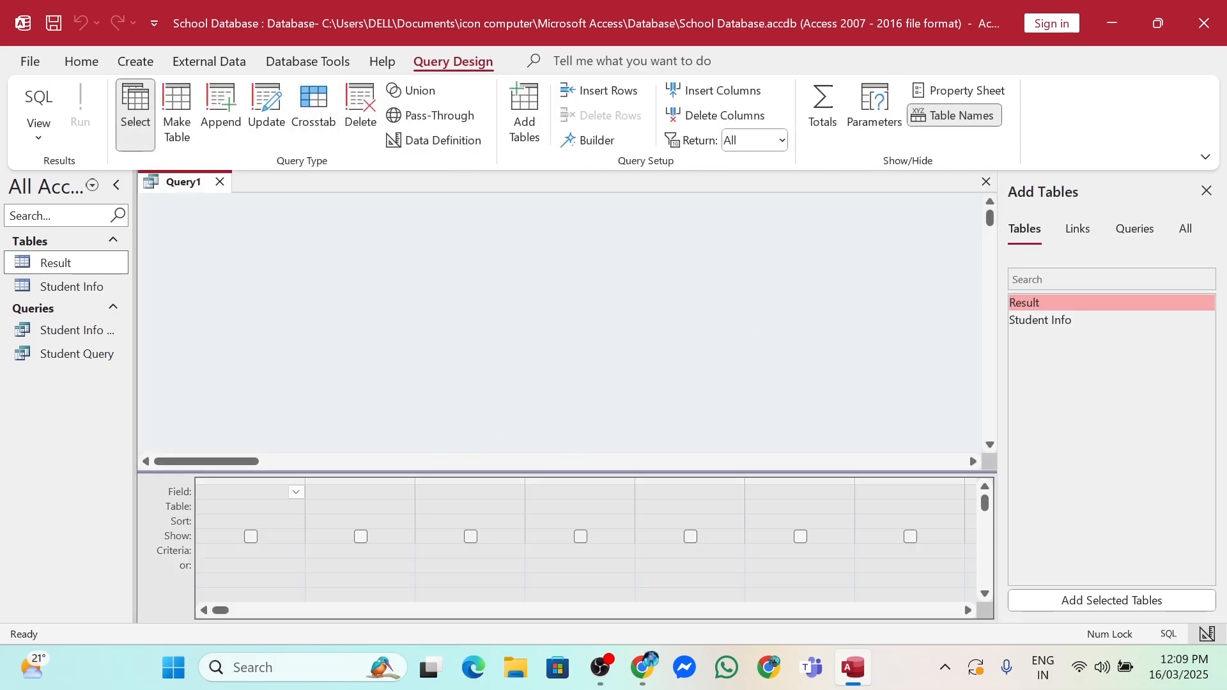
{"action": "double_click", "coordinate": [1040, 303]}
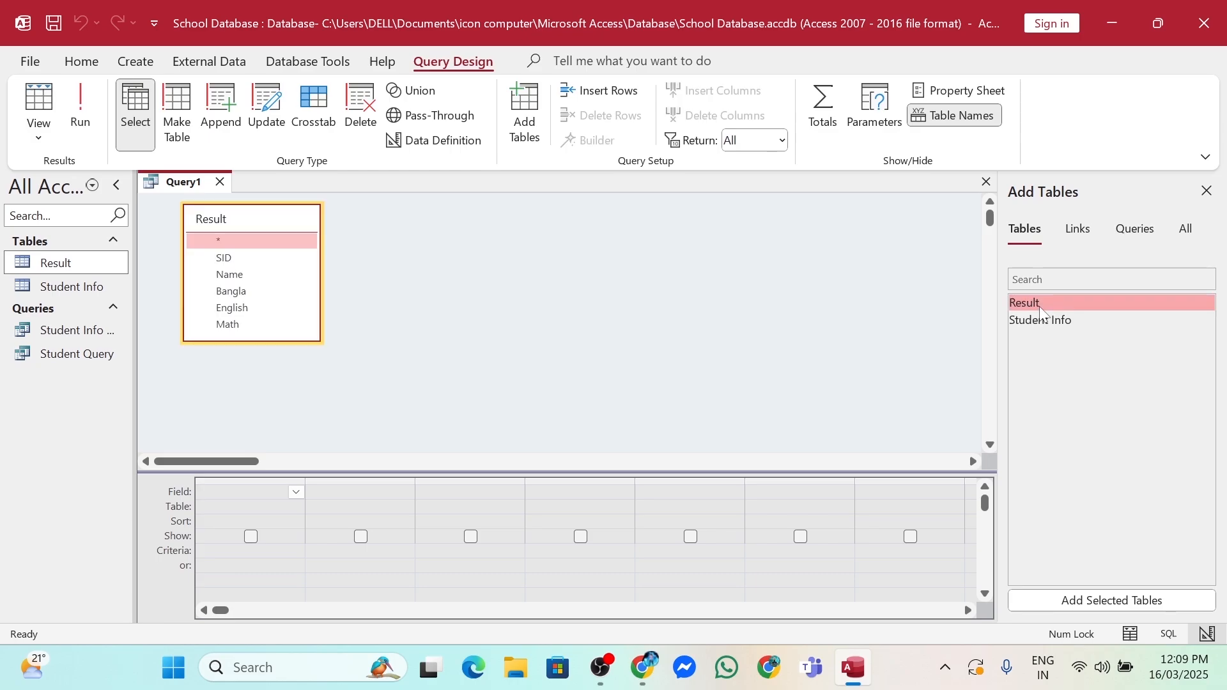
{"action": "left_click", "coordinate": [221, 258]}
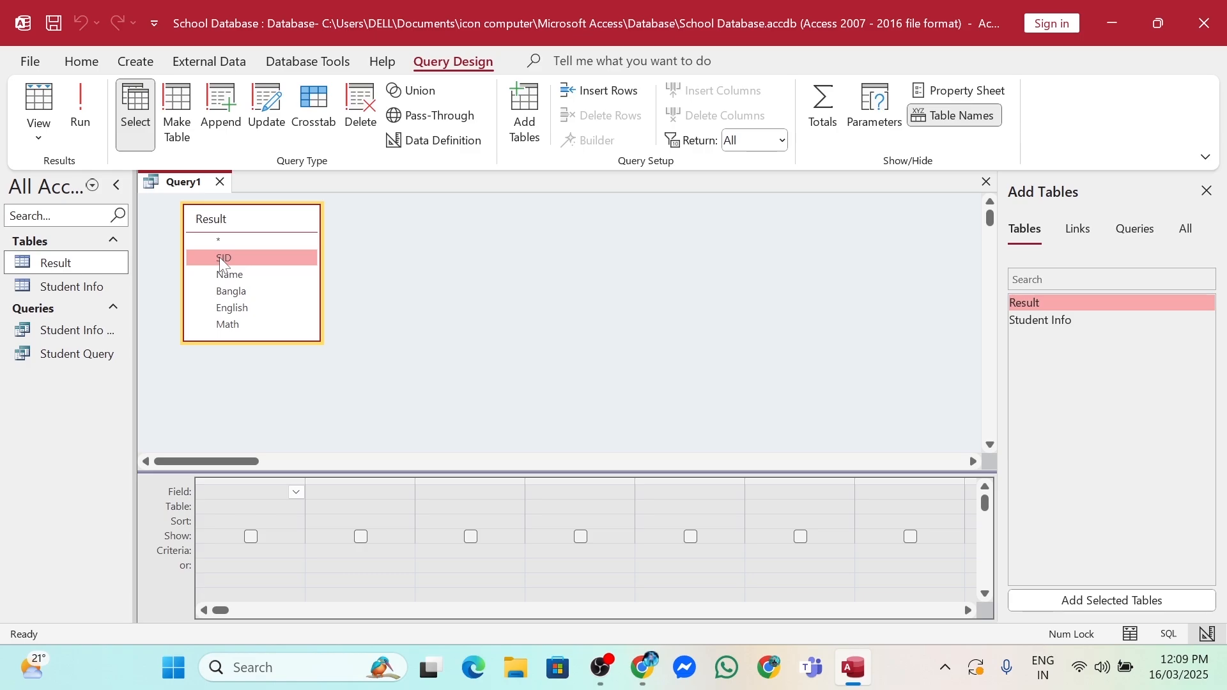
{"action": "double_click", "coordinate": [219, 256]}
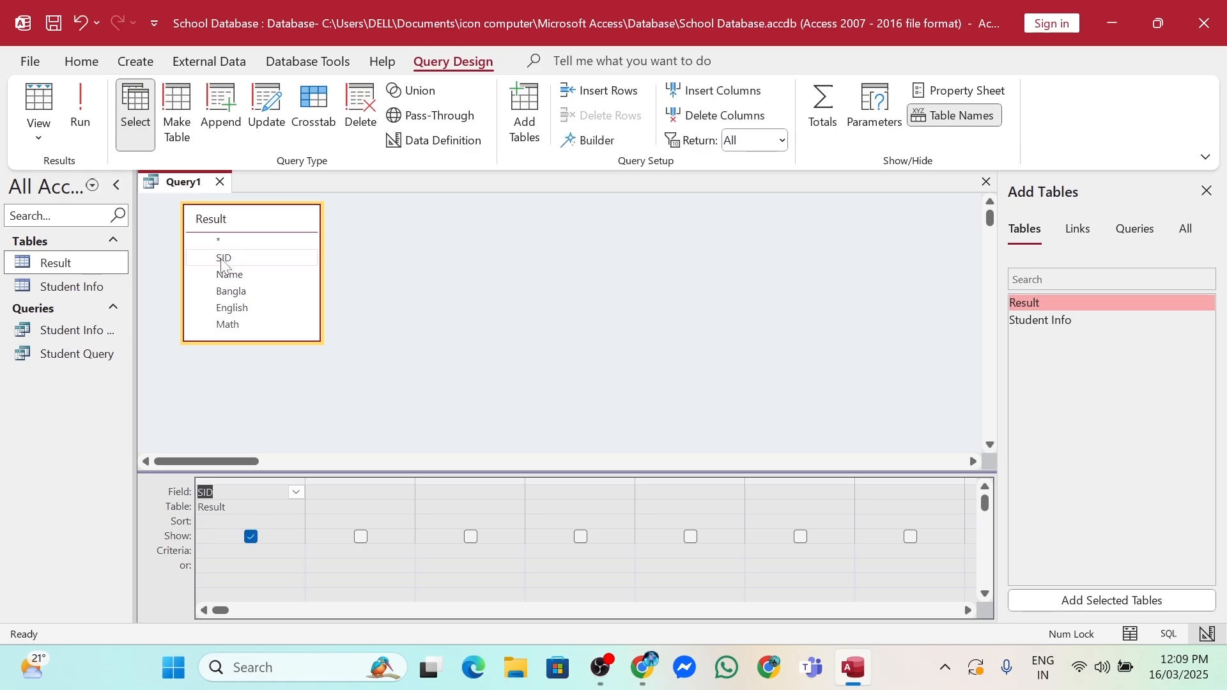
{"action": "left_click", "coordinate": [231, 278]}
{"action": "left_click", "coordinate": [232, 292], "text": "ctrl"}
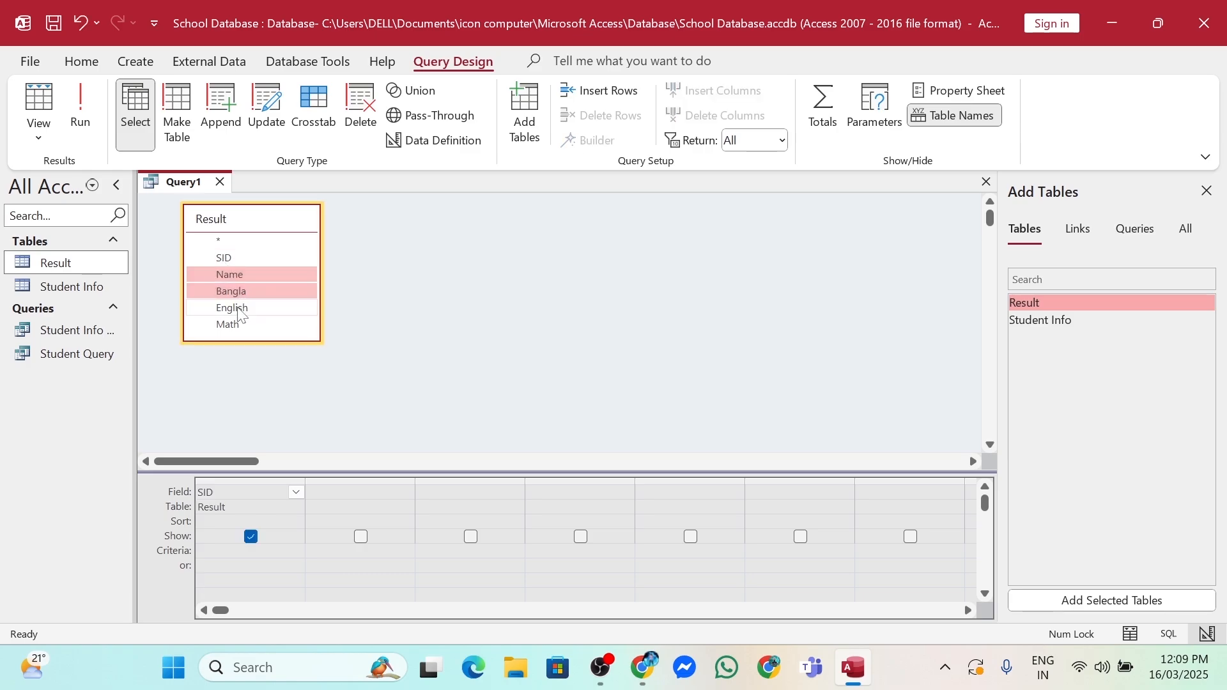
{"action": "left_click", "coordinate": [238, 309], "text": "ctrl"}
{"action": "left_click", "coordinate": [241, 327], "text": "ctrl"}
{"action": "left_click_drag", "start_coordinate": [243, 297], "coordinate": [330, 511]}
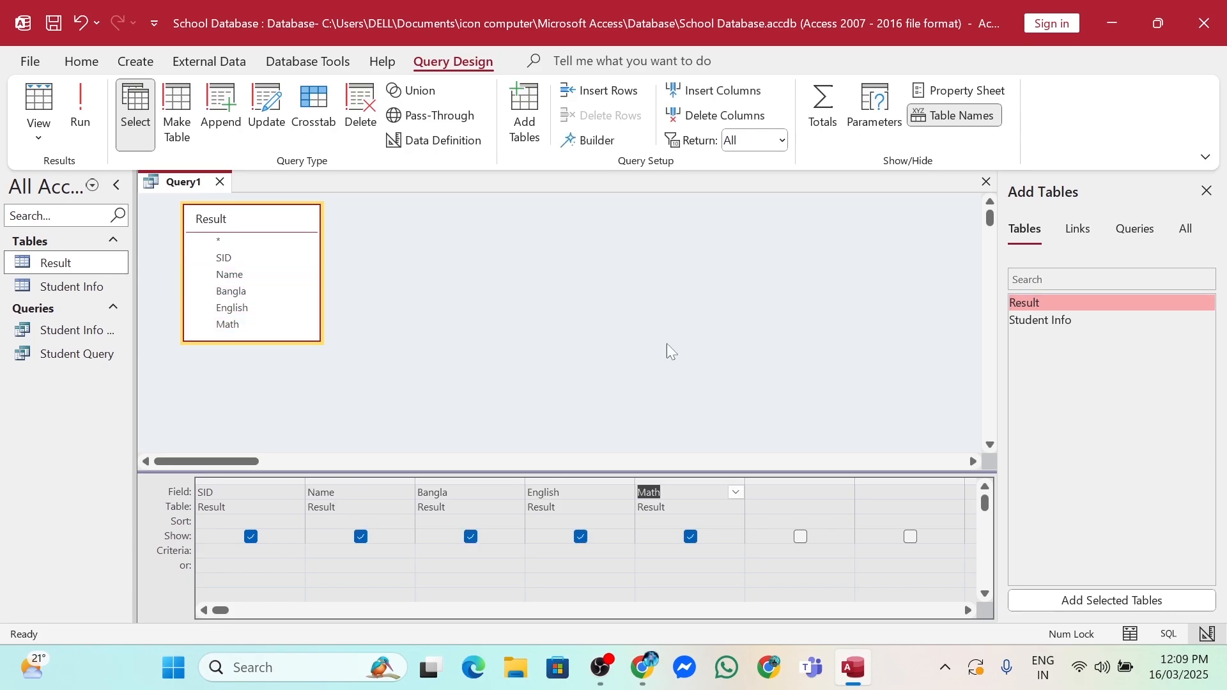
- Save the new query as 'Result Query'
{"action": "left_click", "coordinate": [984, 183]}
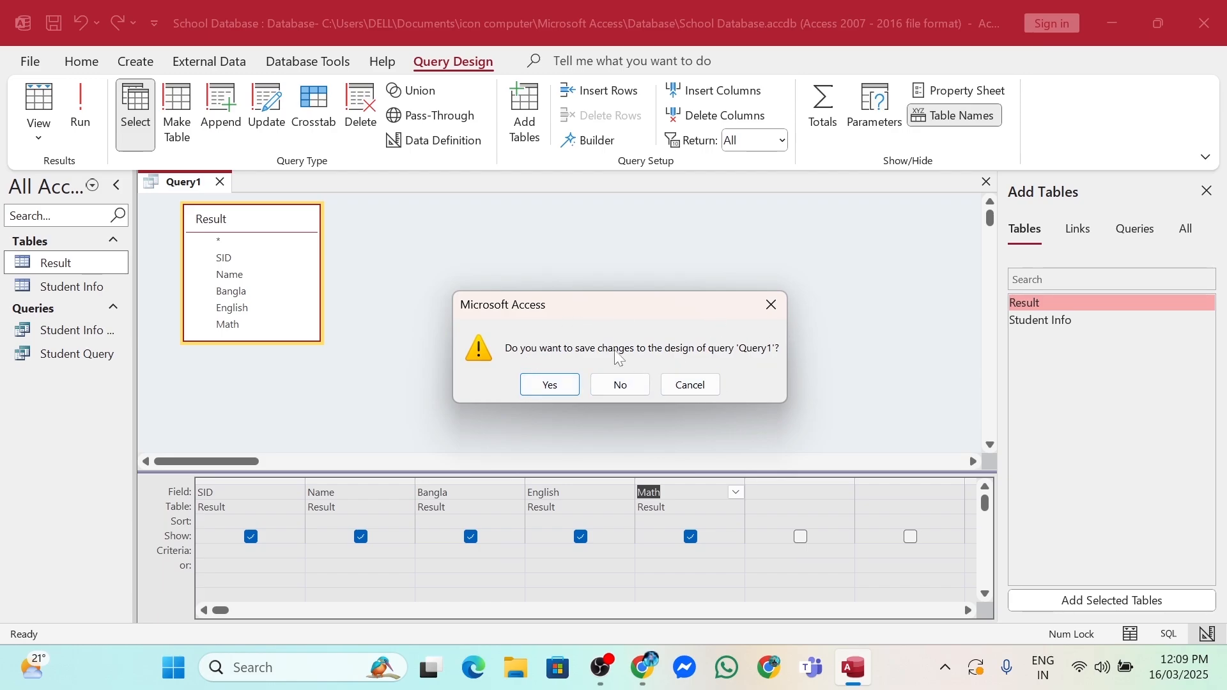
{"action": "left_click", "coordinate": [551, 385]}
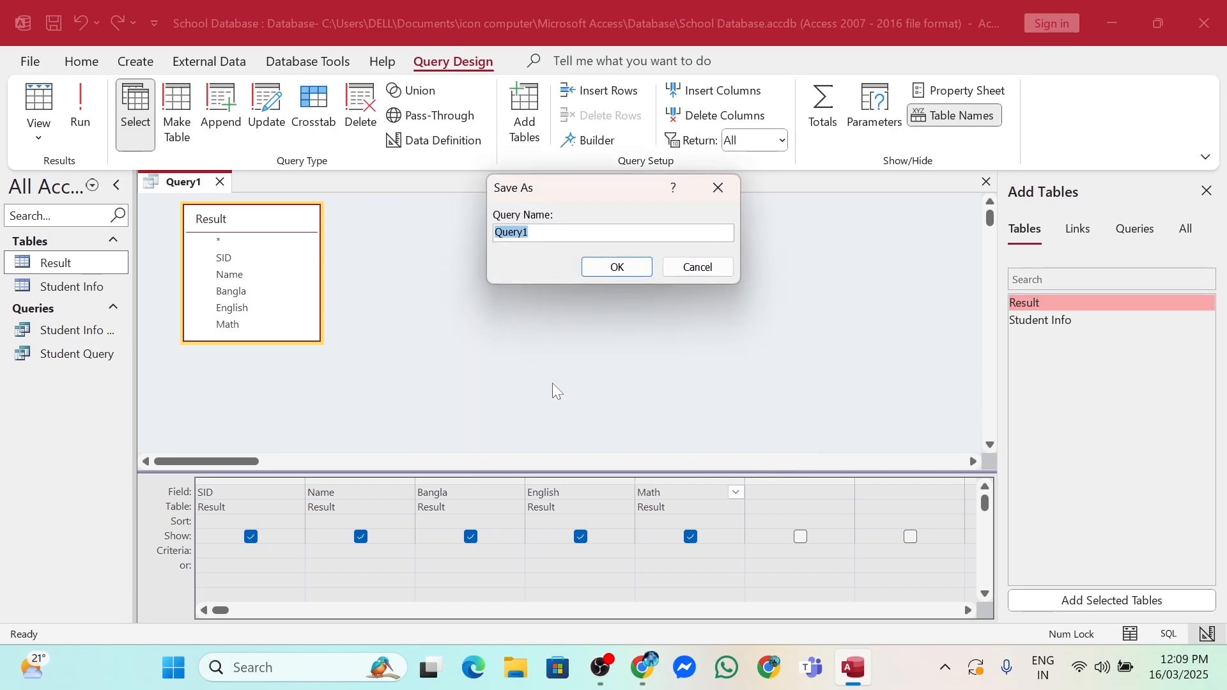
{"action": "key", "text": "End"}
{"action": "type", "text": "Result"}
{"action": "left_click", "coordinate": [606, 267]}
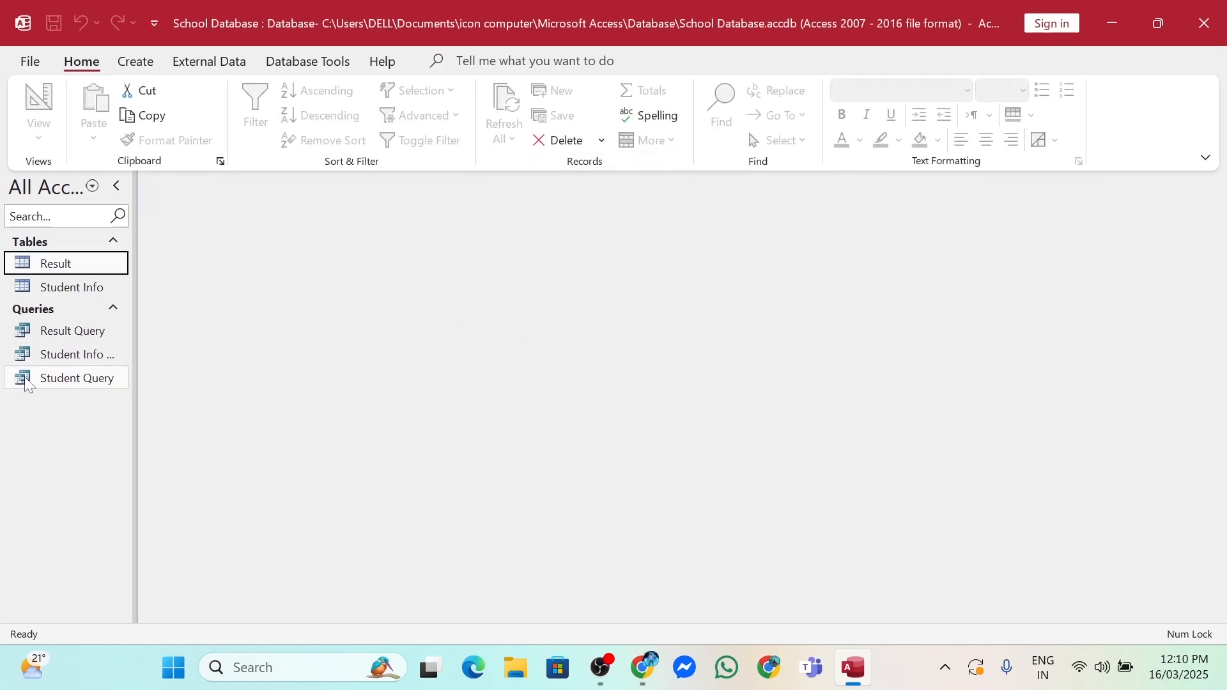
- Open Result Query and browse its ten student records with their marks
{"action": "double_click", "coordinate": [48, 331]}
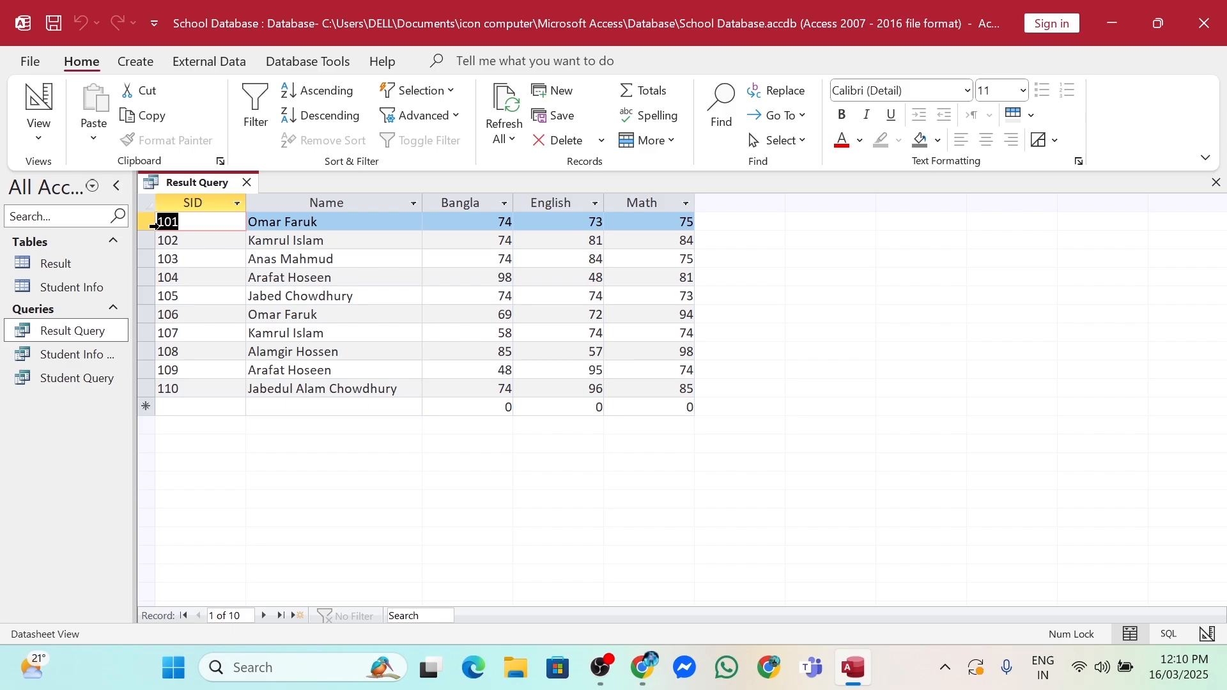
{"action": "left_click_drag", "start_coordinate": [152, 223], "coordinate": [199, 395]}
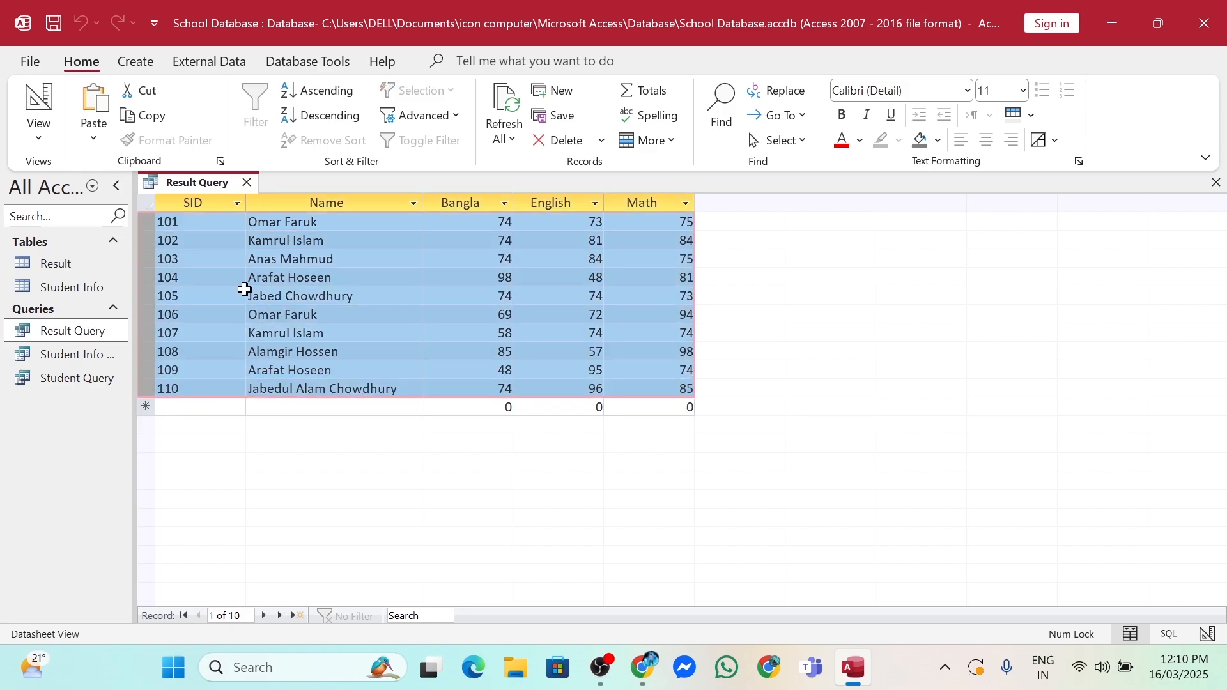
{"action": "left_click", "coordinate": [341, 207]}
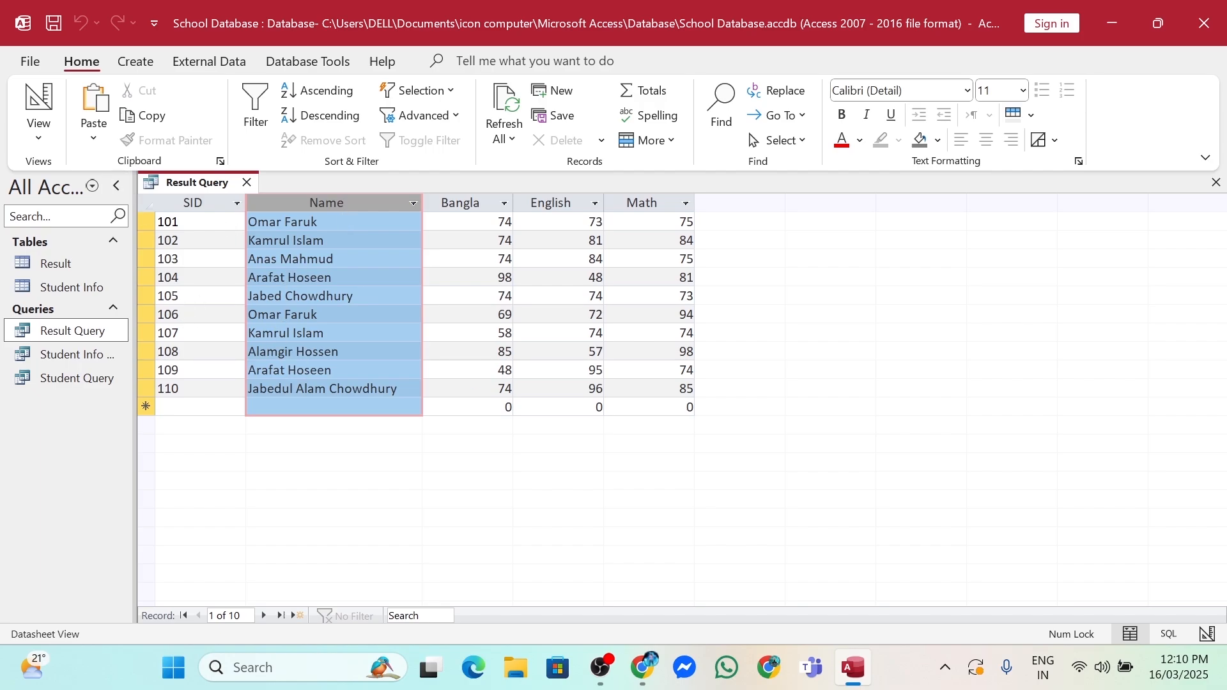
{"action": "left_click", "coordinate": [307, 224]}
{"action": "key", "text": "shift+End"}
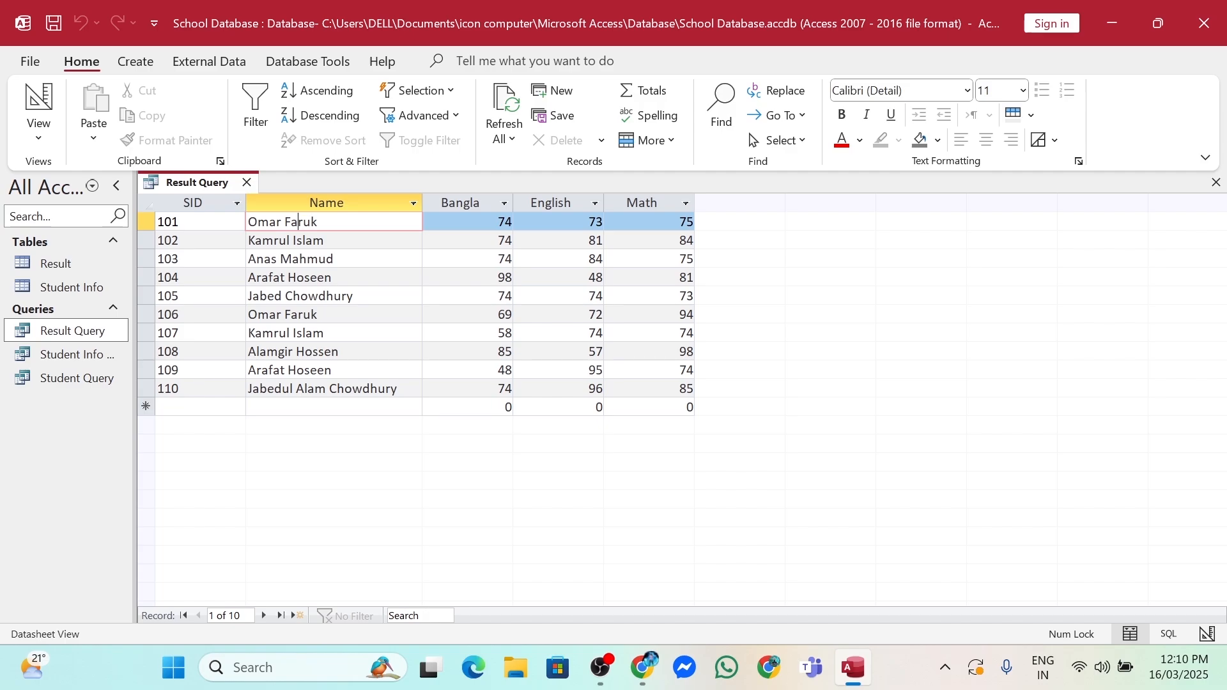
{"action": "key", "text": "Down"}
{"action": "key", "text": "Down"}
{"action": "key", "text": "Down"}
{"action": "key", "text": "Down"}
{"action": "key", "text": "Down"}
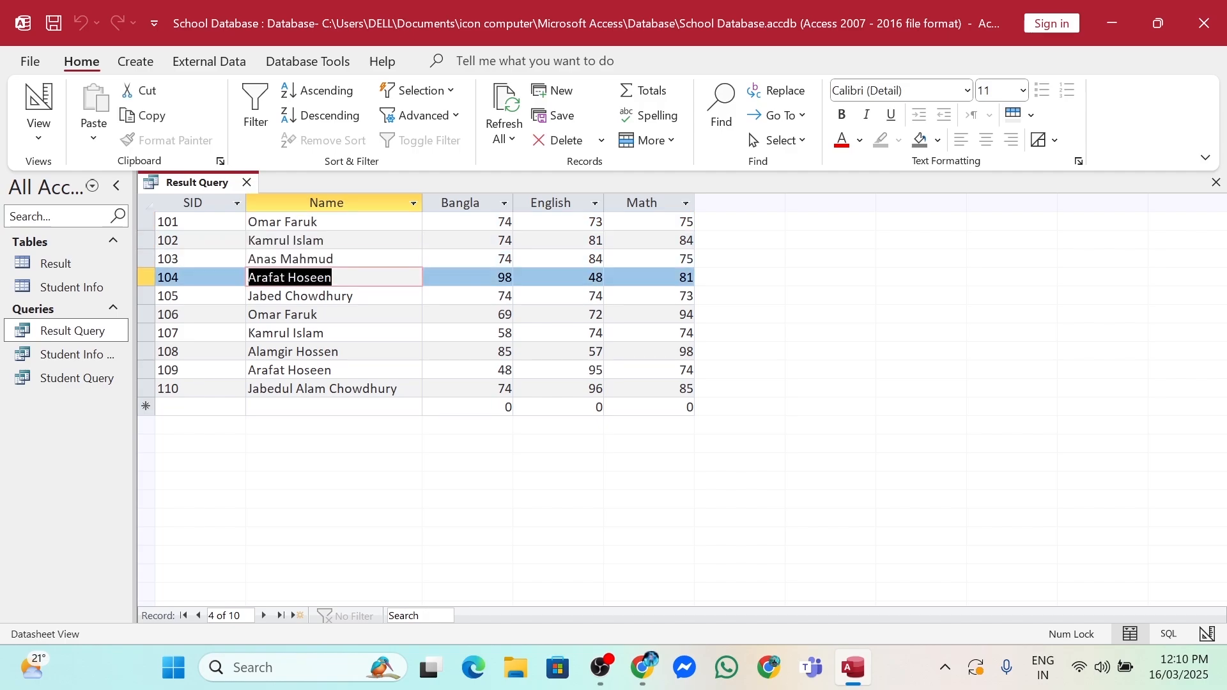
{"action": "key", "text": "Down"}
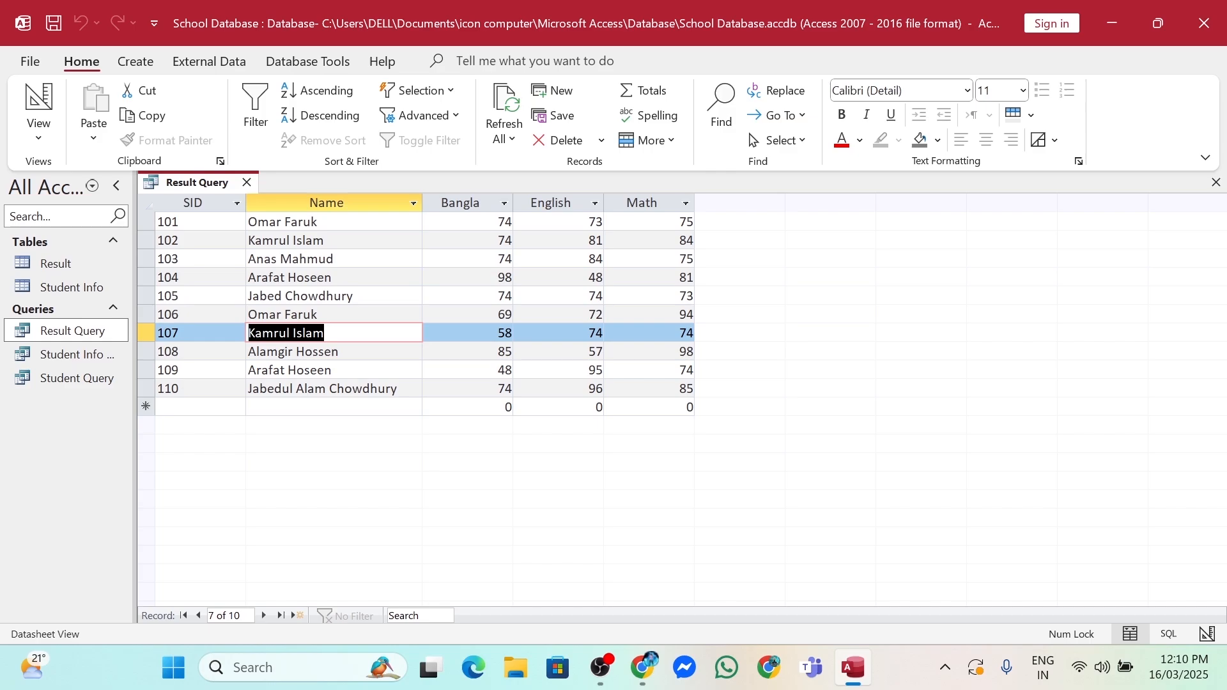
- Set Result Query's SID criterion to 105 and run it, returning that single student's record
{"action": "left_click", "coordinate": [39, 103]}
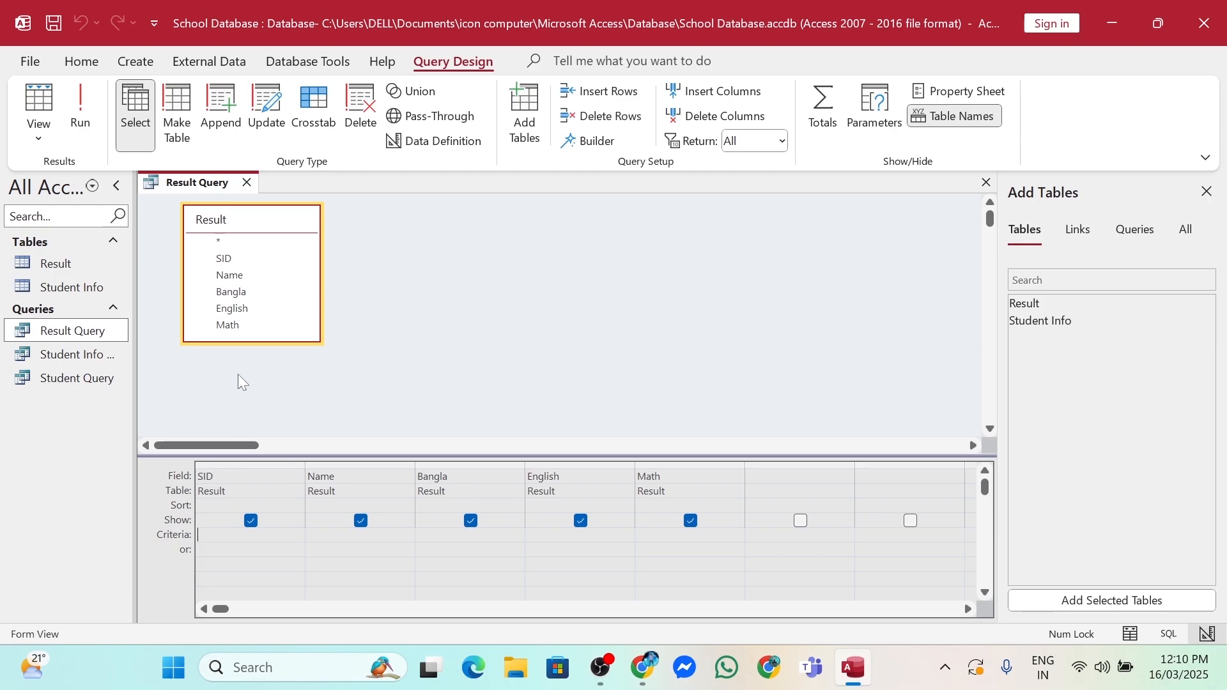
{"action": "type", "text": "105"}
{"action": "left_click", "coordinate": [80, 108]}
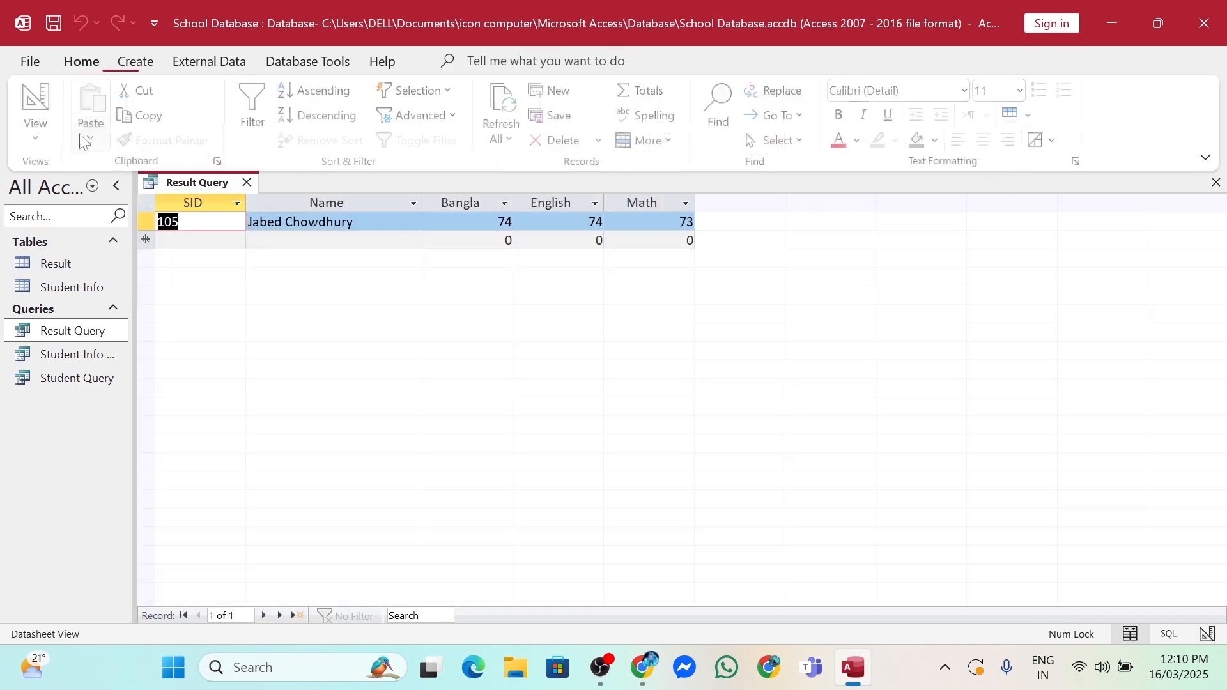
- Filter Result Query by the student's full name, fixing a typo, so only SID 110 is returned
{"action": "double_click", "coordinate": [499, 221]}
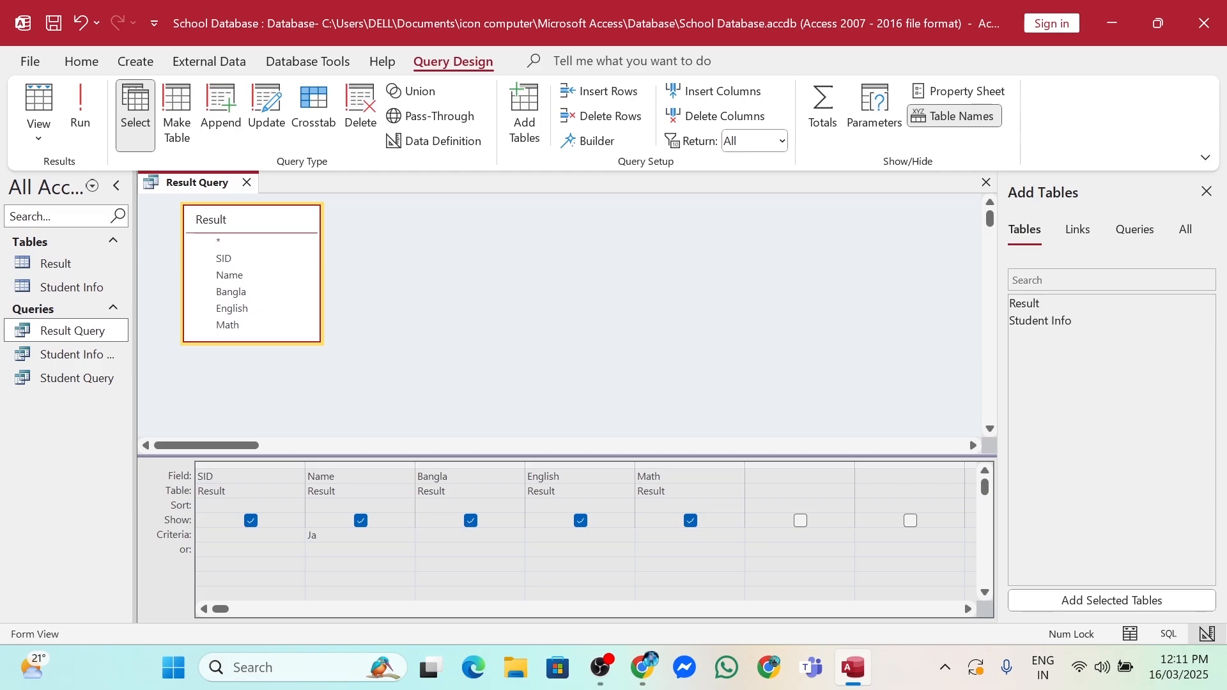
{"action": "type", "text": "bed Alam Chowdhury"}
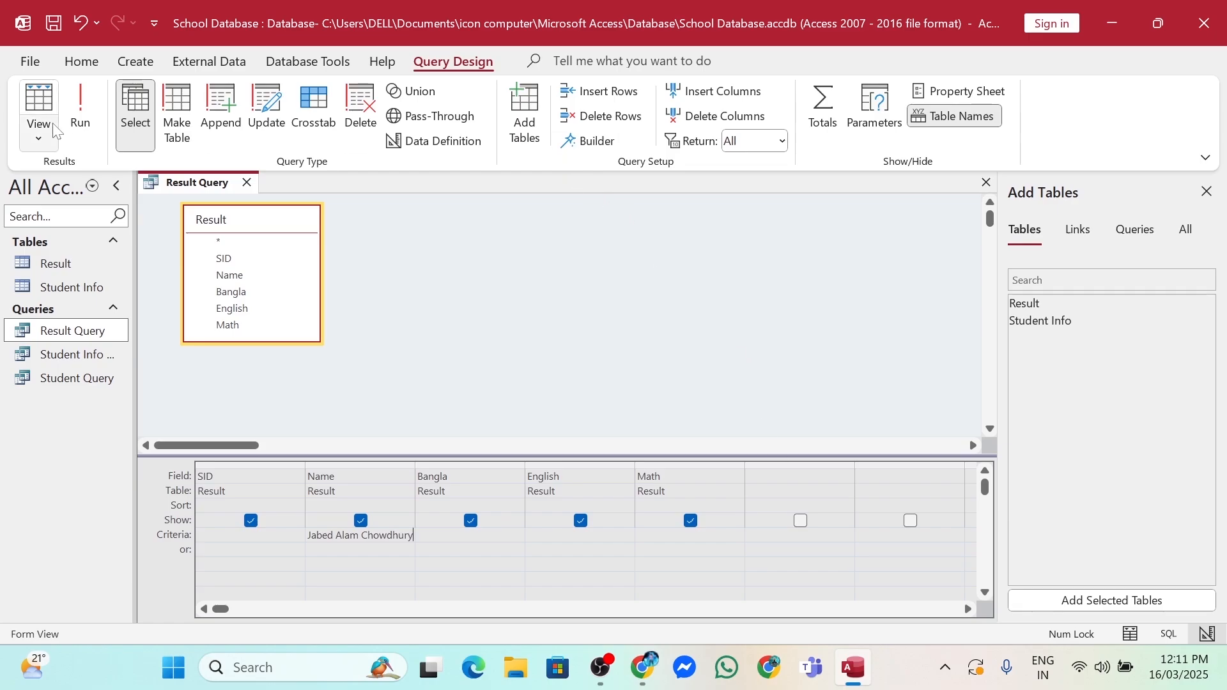
{"action": "left_click", "coordinate": [77, 128]}
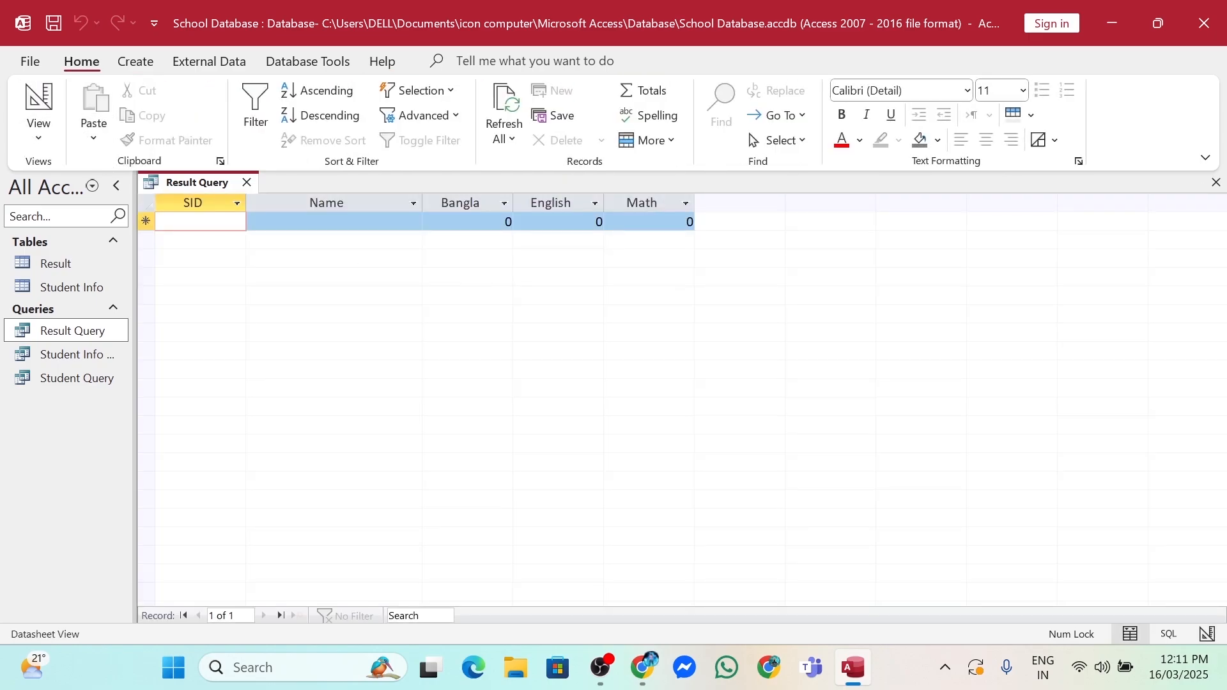
{"action": "left_click", "coordinate": [38, 102]}
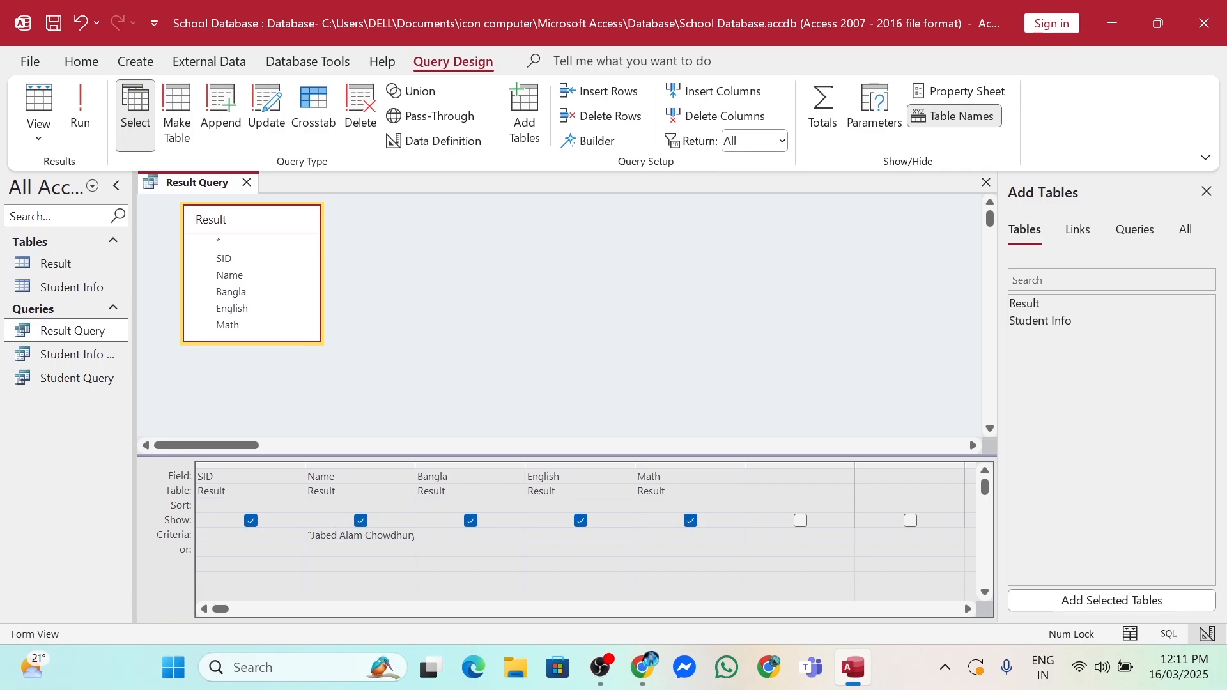
{"action": "type", "text": "ul"}
{"action": "left_click", "coordinate": [80, 110]}
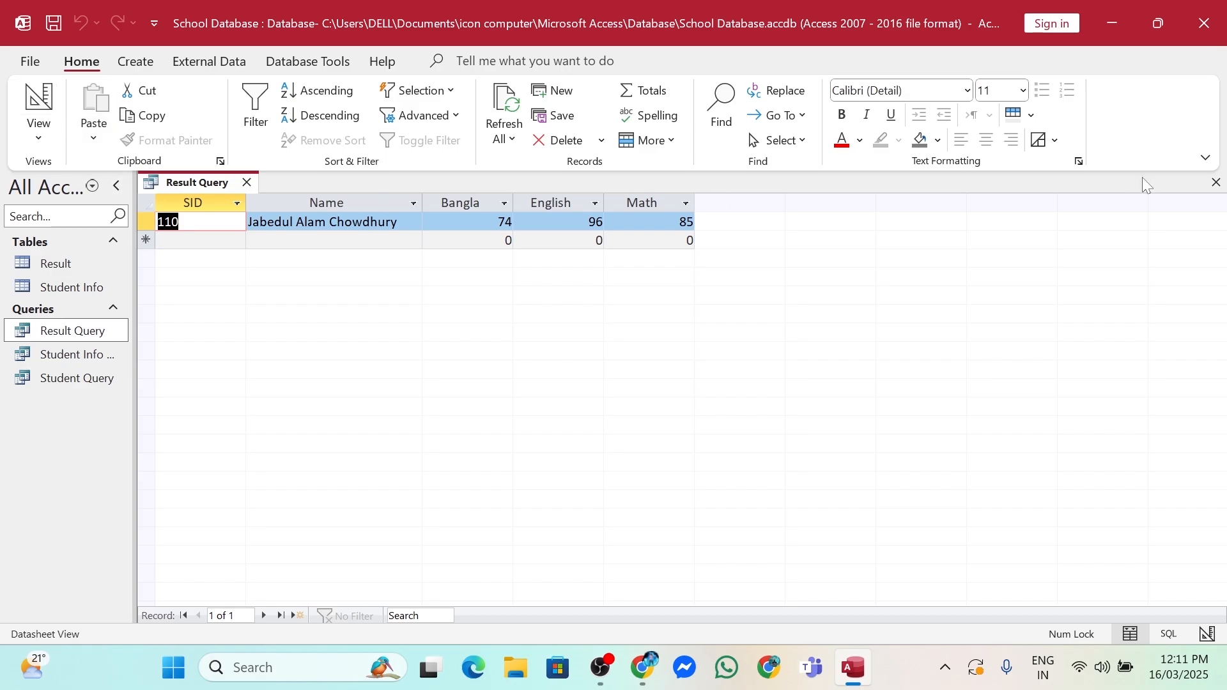
- Save Result Query's design and start a Simple Query Wizard query on the Result table
{"action": "left_click", "coordinate": [1214, 183]}
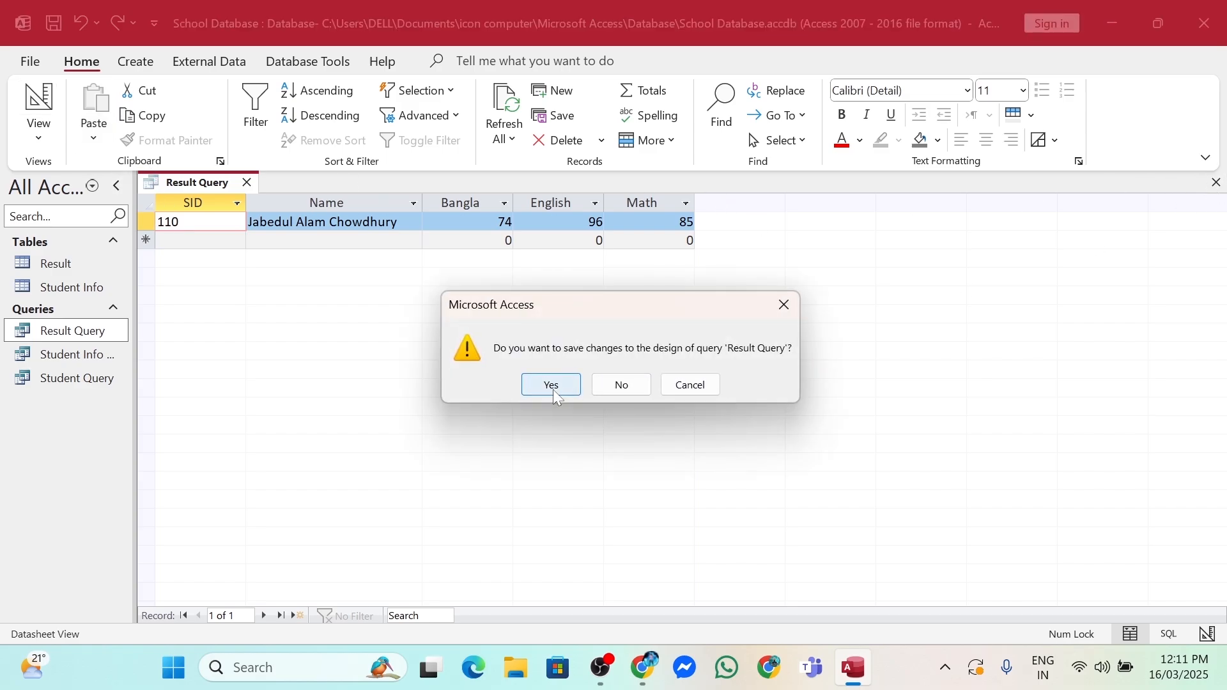
{"action": "left_click", "coordinate": [553, 389]}
{"action": "left_click", "coordinate": [136, 63]}
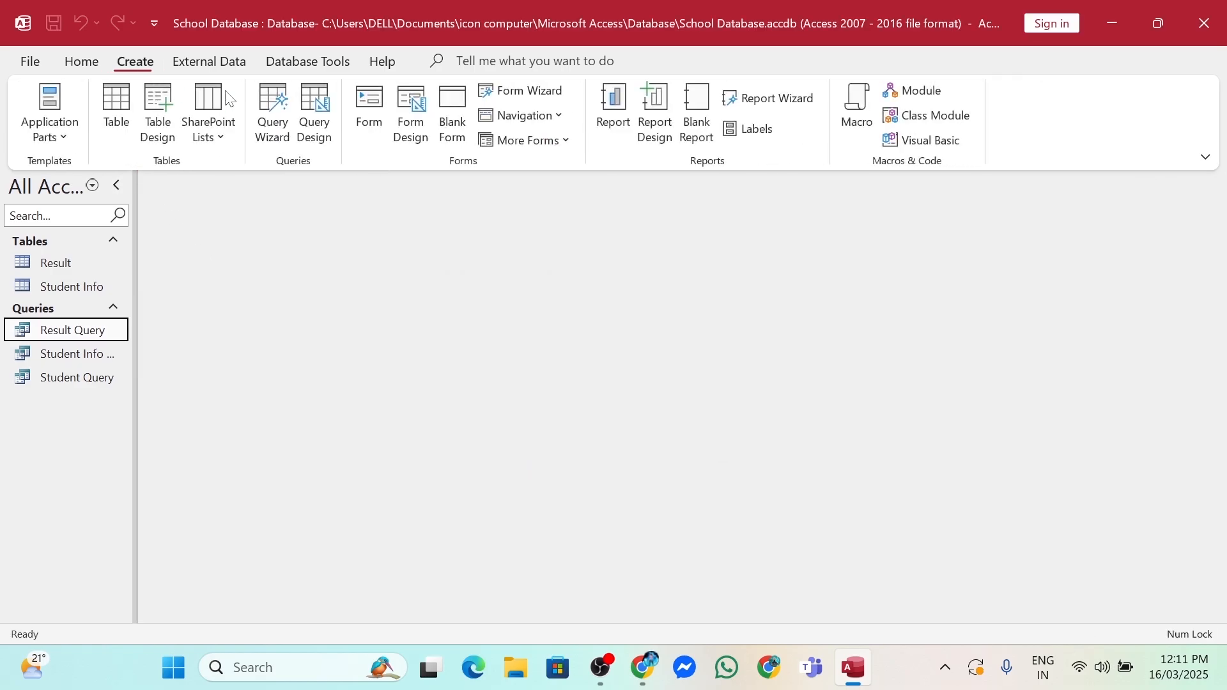
{"action": "left_click", "coordinate": [274, 135]}
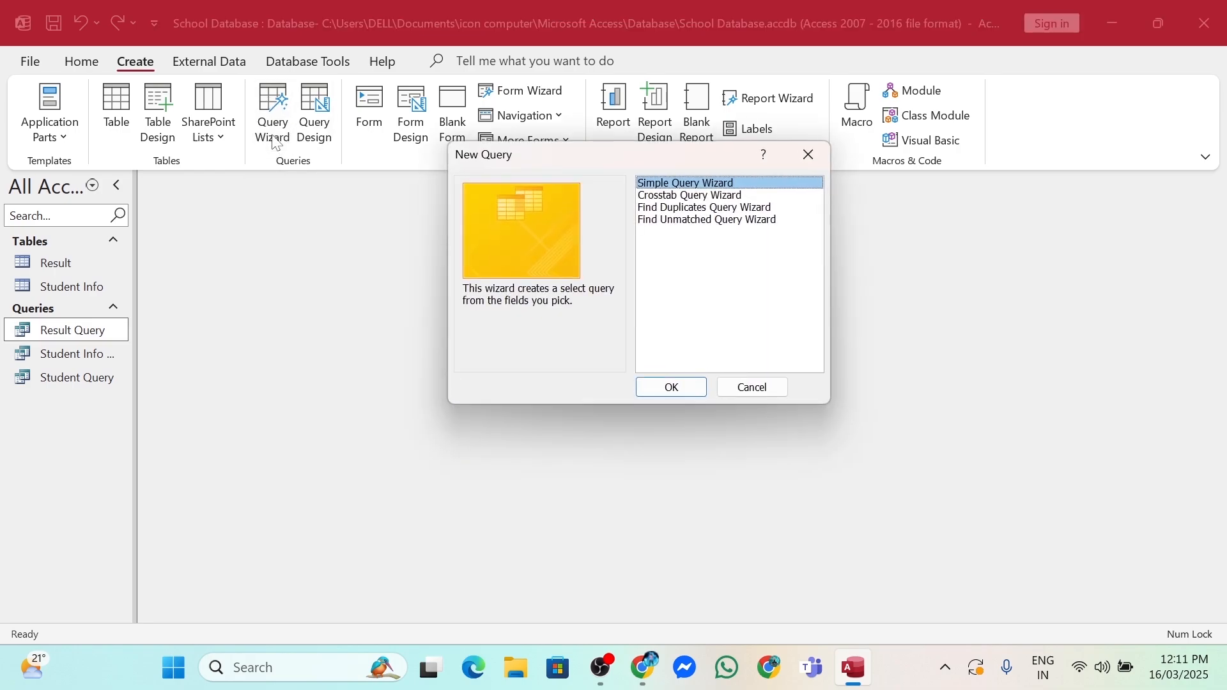
{"action": "left_click", "coordinate": [670, 387]}
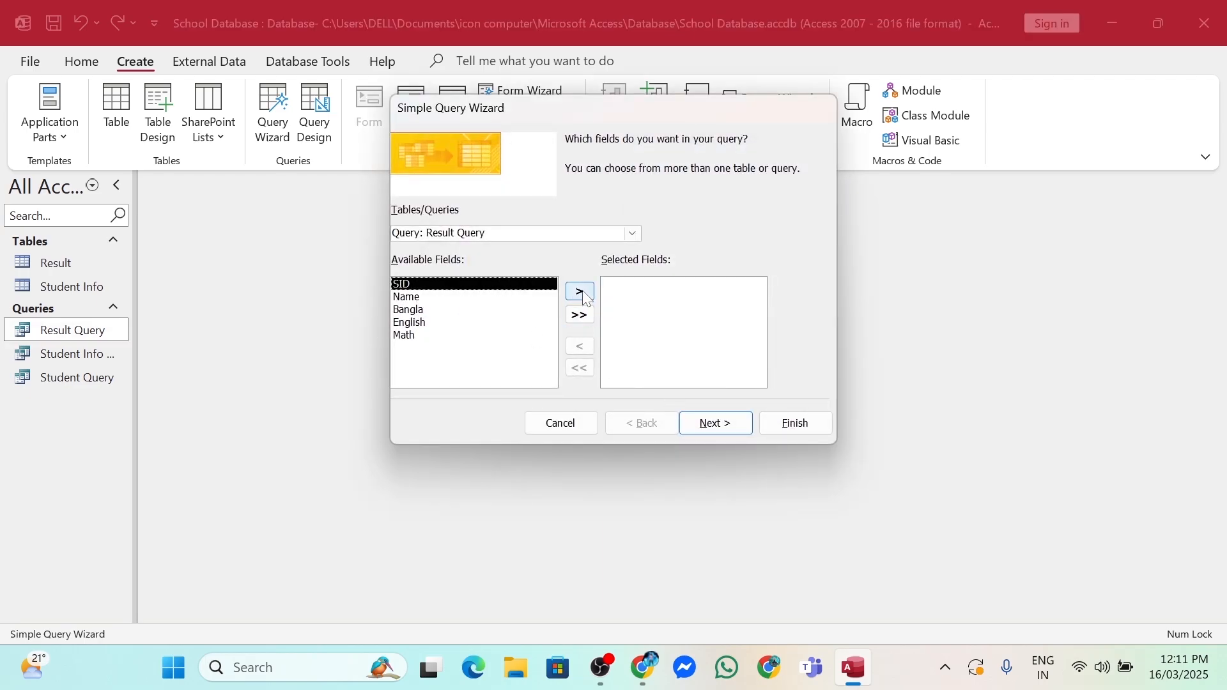
{"action": "left_click", "coordinate": [632, 233]}
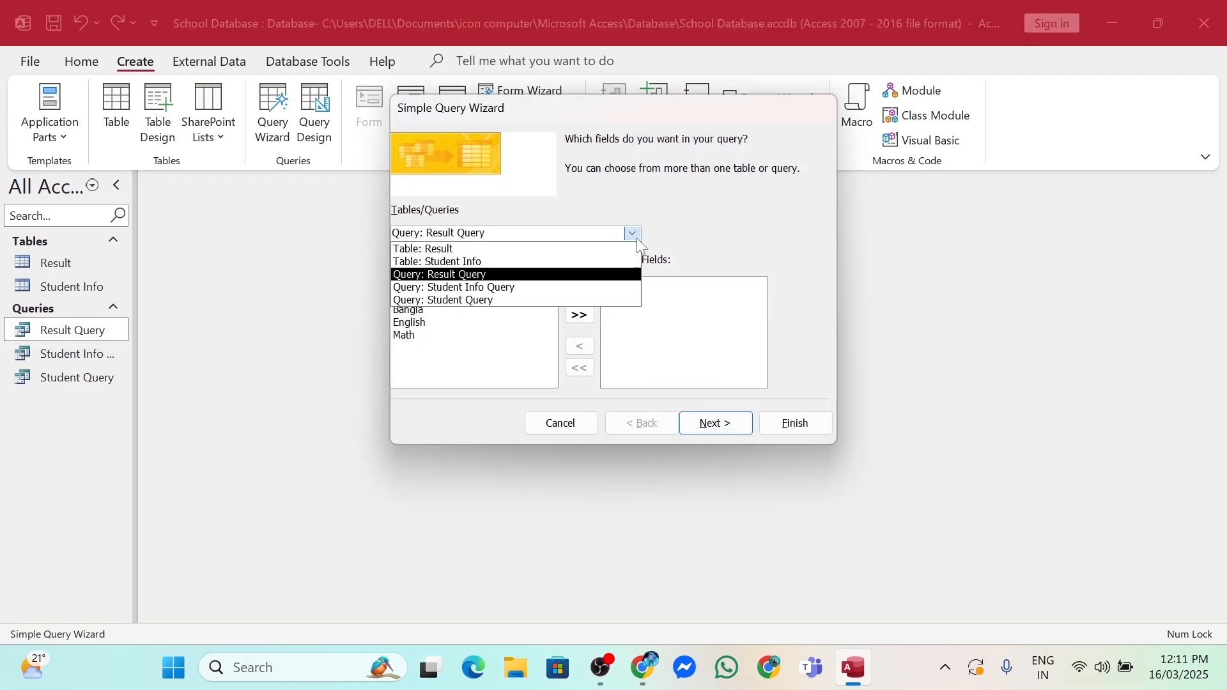
{"action": "left_click", "coordinate": [440, 250]}
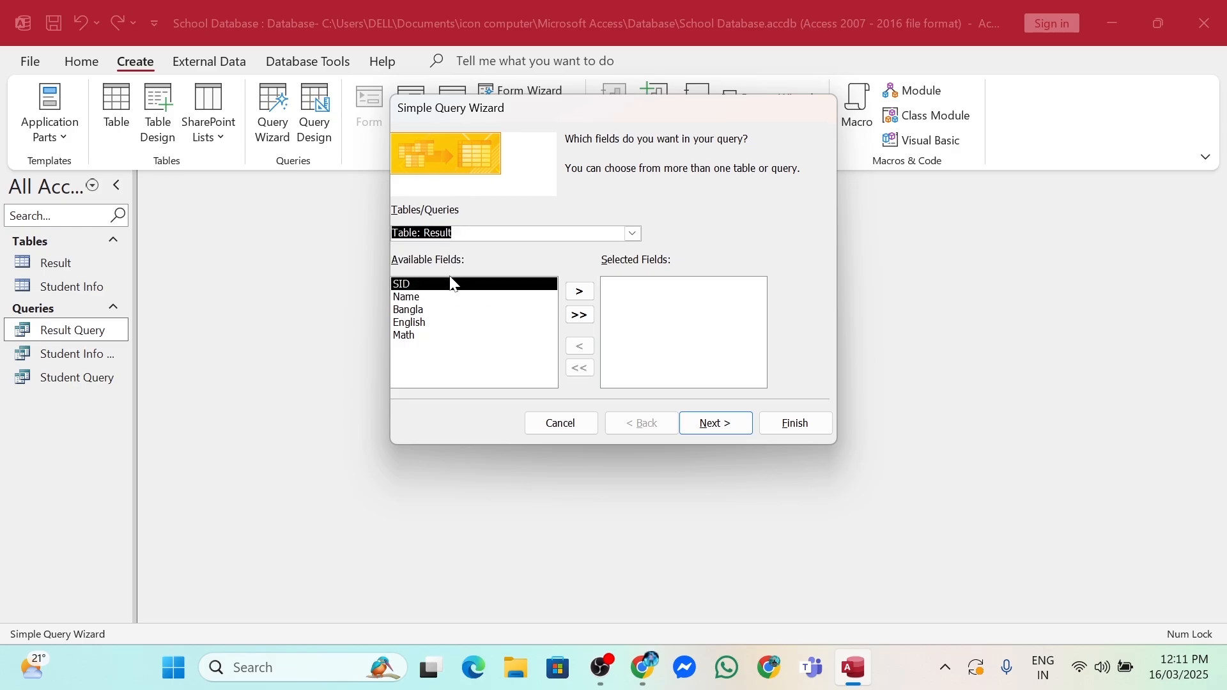
- Add all five Result fields and finish the wizard as Result Query1, then close it
{"action": "left_click", "coordinate": [580, 316]}
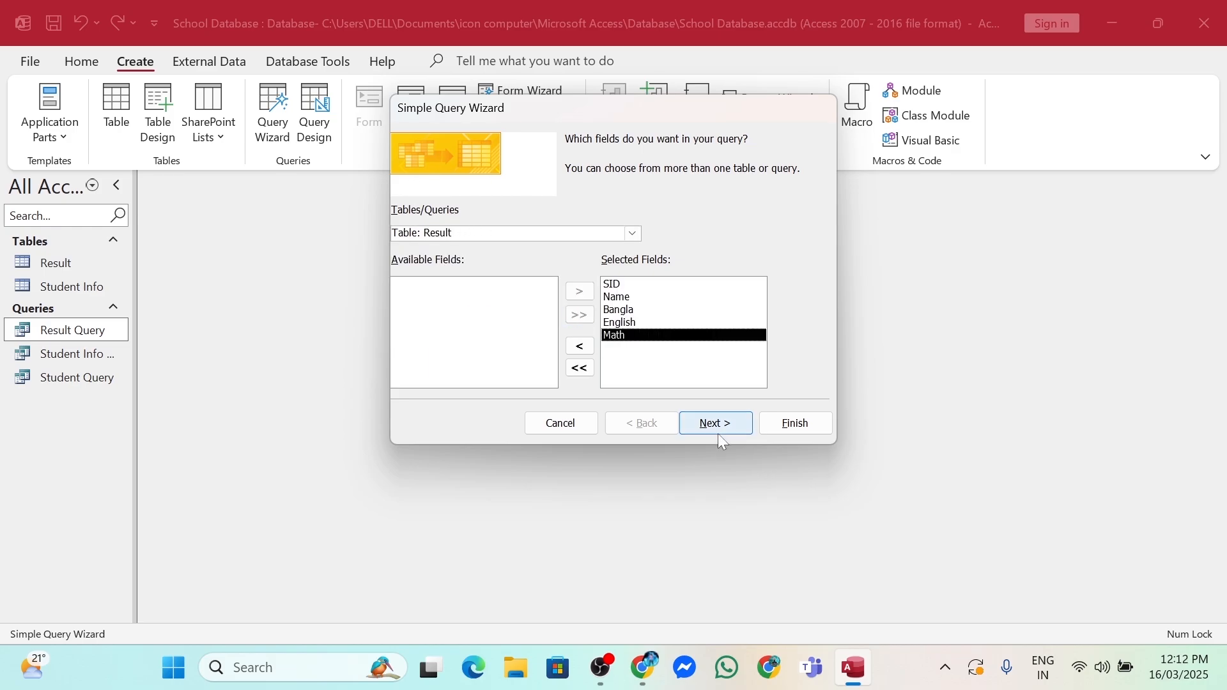
{"action": "left_click", "coordinate": [581, 368]}
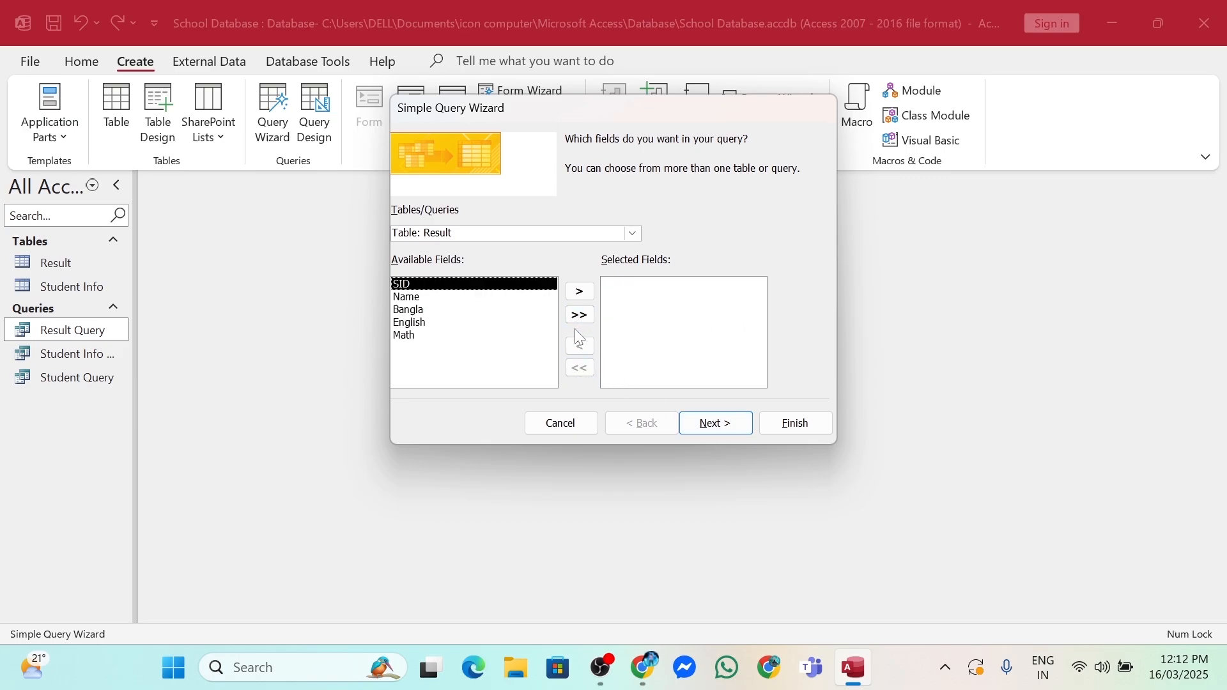
{"action": "left_click", "coordinate": [580, 316]}
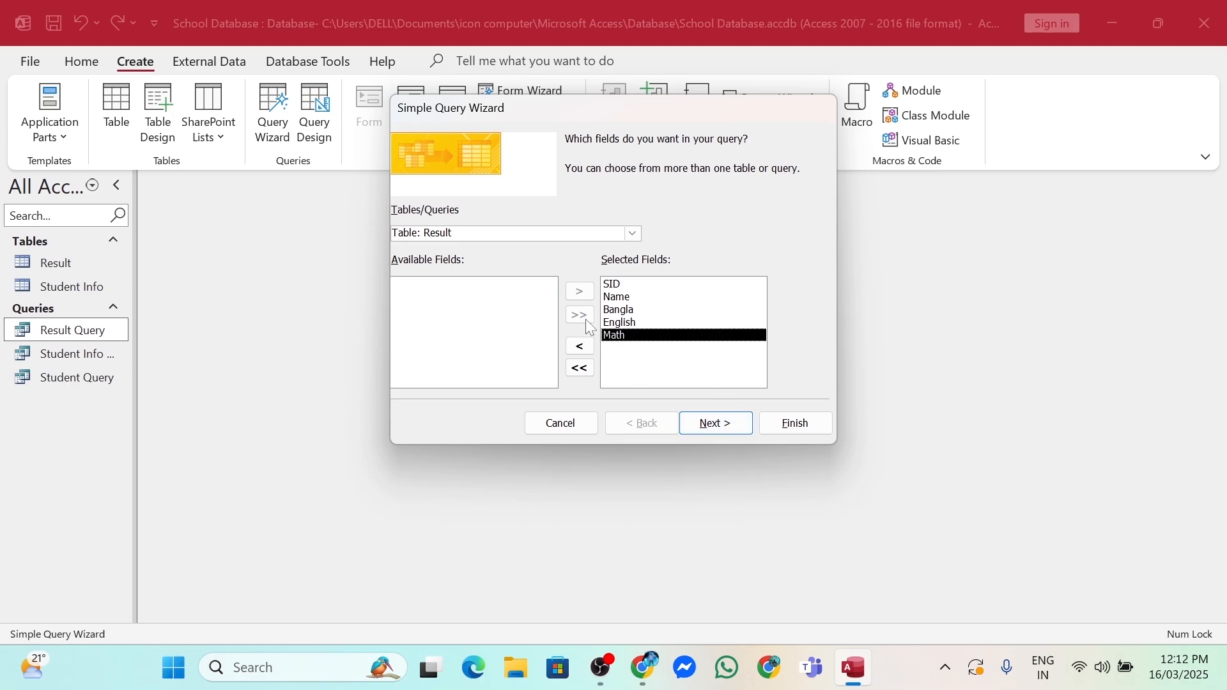
{"action": "left_click", "coordinate": [709, 425]}
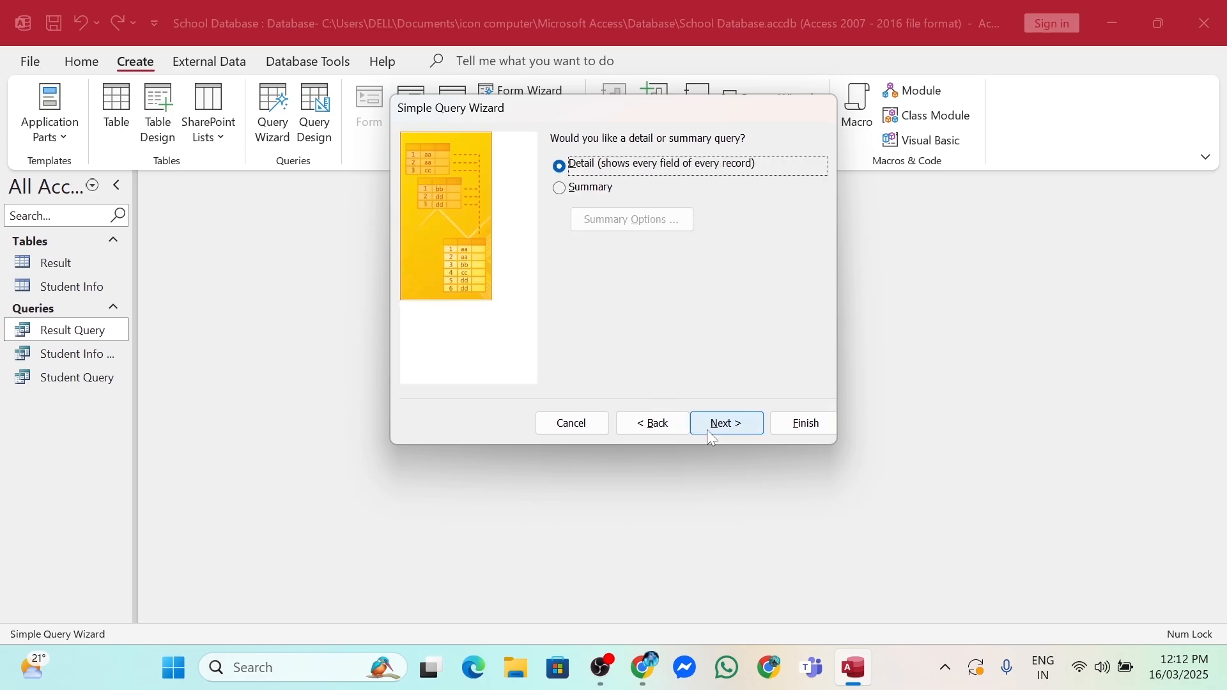
{"action": "left_click", "coordinate": [718, 429]}
{"action": "left_click", "coordinate": [826, 426]}
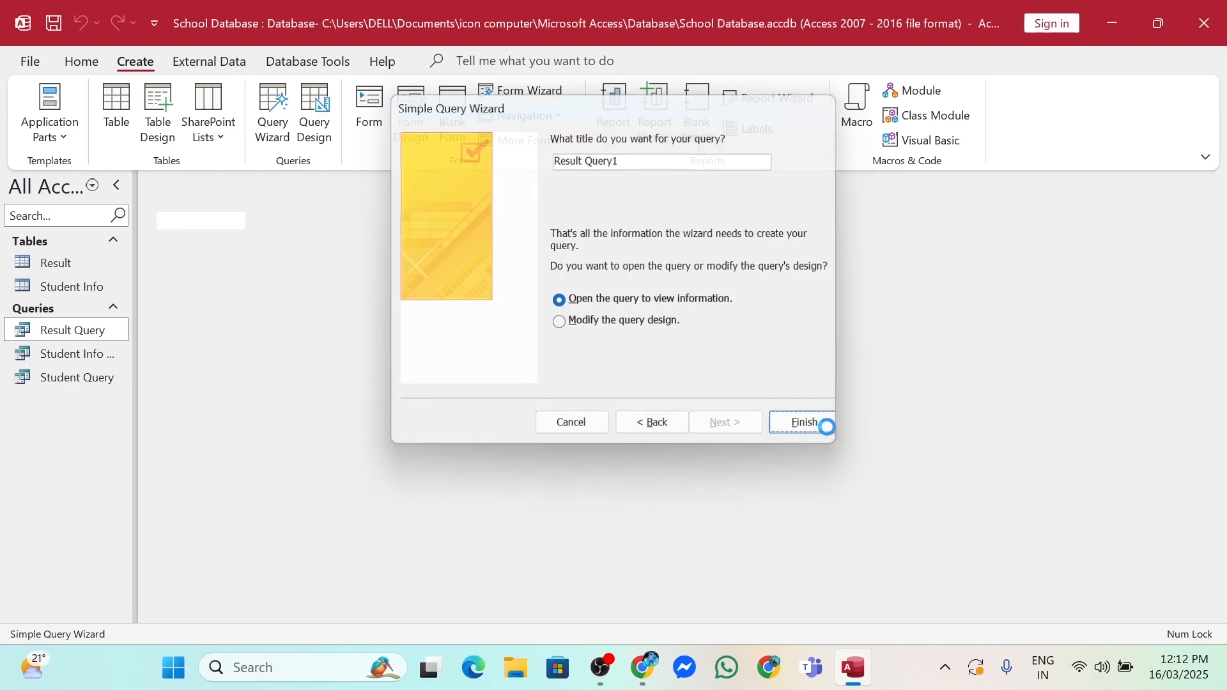
{"action": "key", "text": "ctrl+w"}
- Open Result Query1 in Design View, set its SID criterion to 107 and run it
{"action": "left_click", "coordinate": [96, 355]}
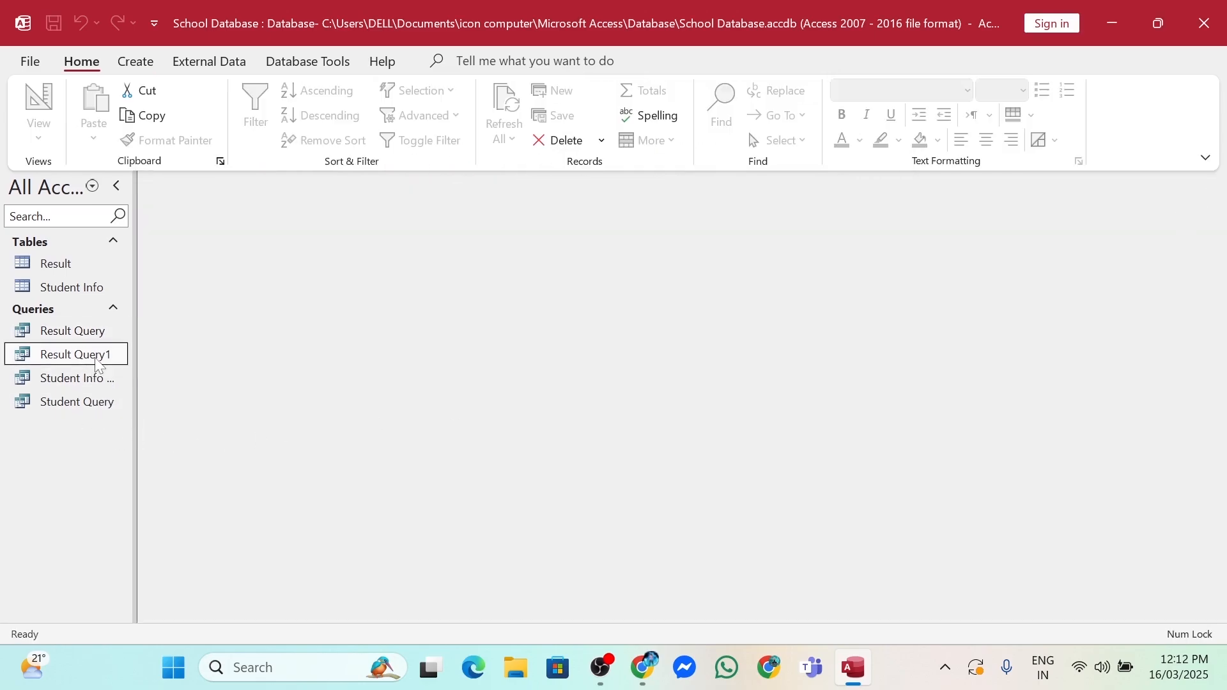
{"action": "right_click", "coordinate": [96, 359]}
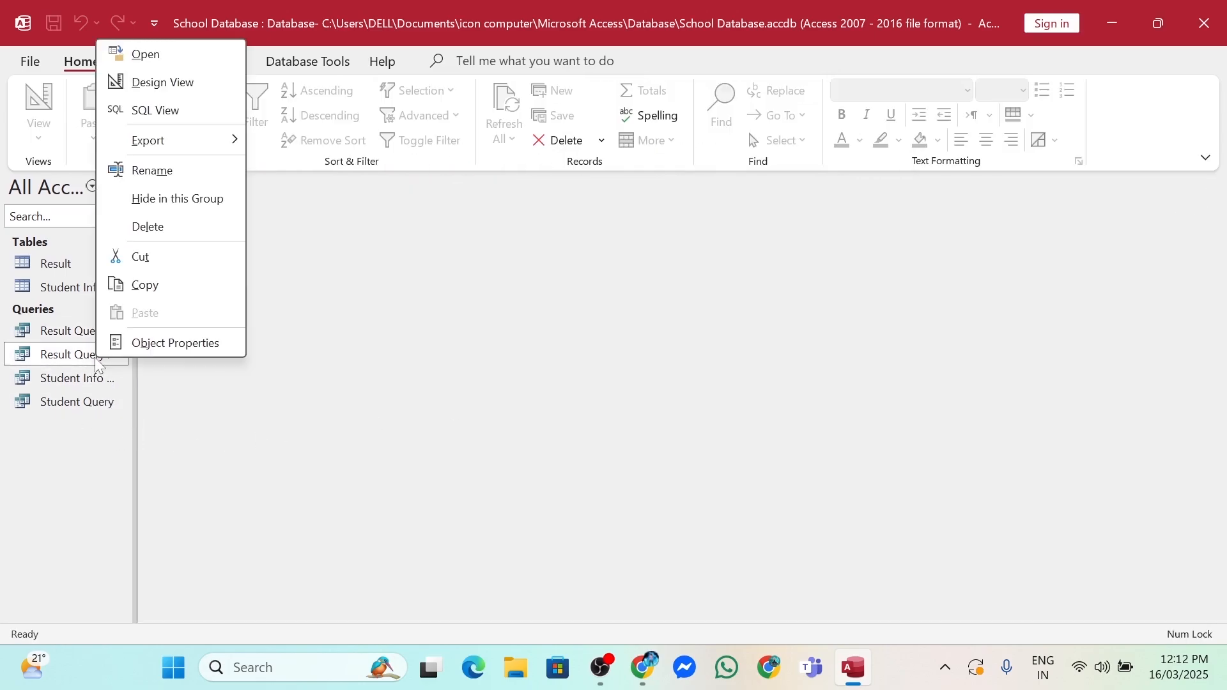
{"action": "left_click", "coordinate": [163, 82]}
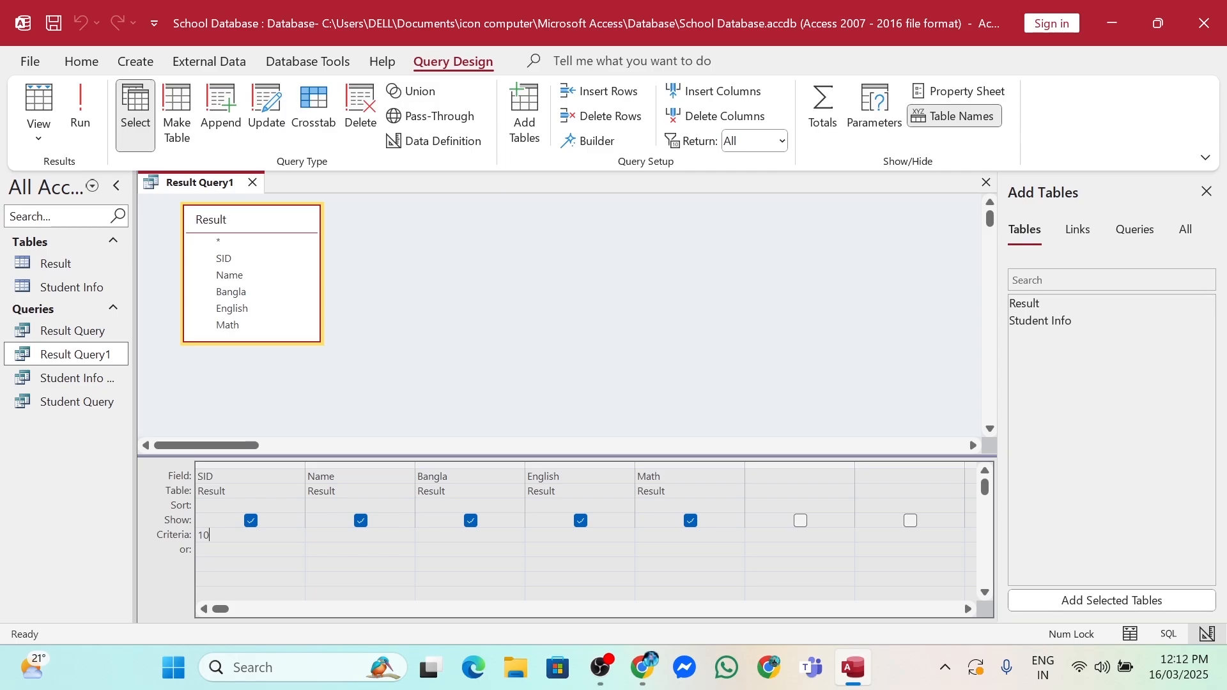
{"action": "left_click", "coordinate": [83, 120]}
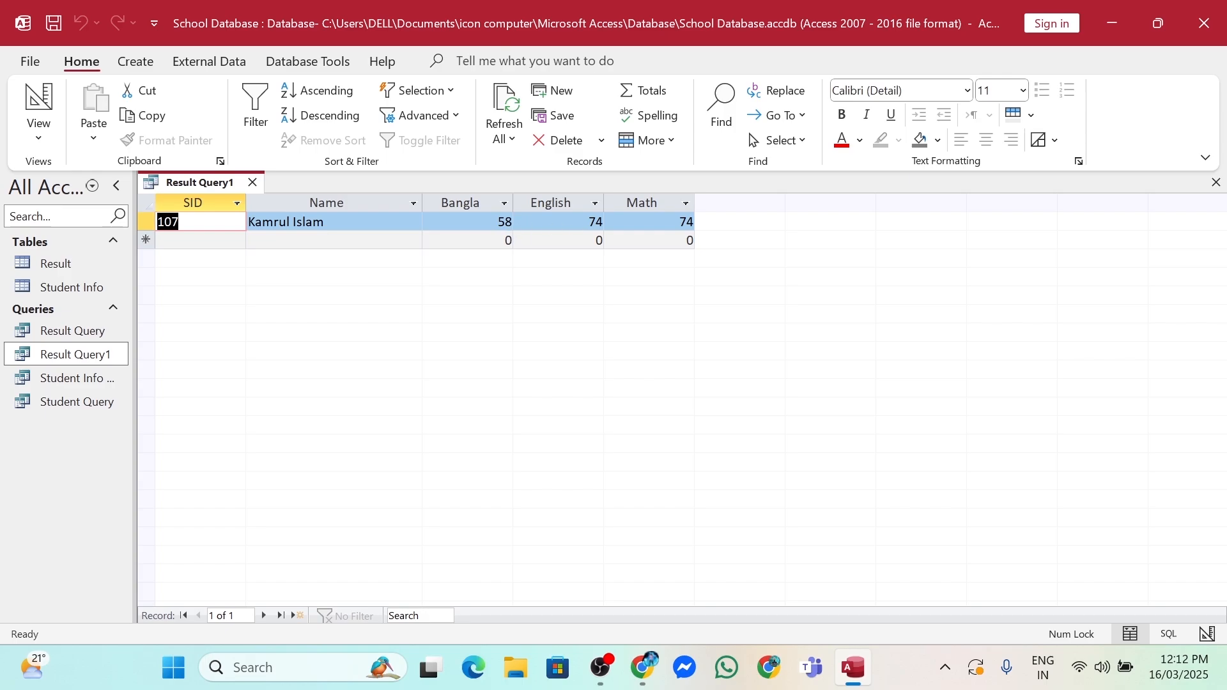
- Replace the SID 107 criterion with Math >=80, run it, and select the returned Math marks
{"action": "left_click", "coordinate": [39, 102]}
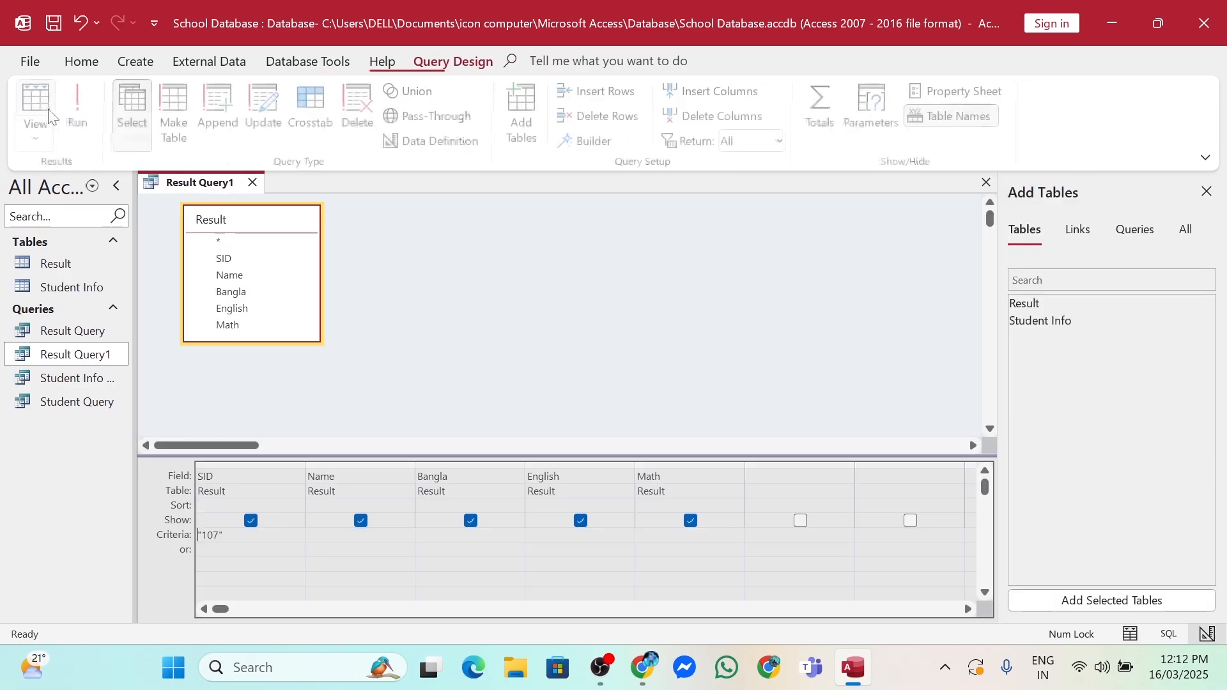
{"action": "left_click", "coordinate": [198, 535]}
{"action": "left_click_drag", "start_coordinate": [223, 535], "coordinate": [15, 541]}
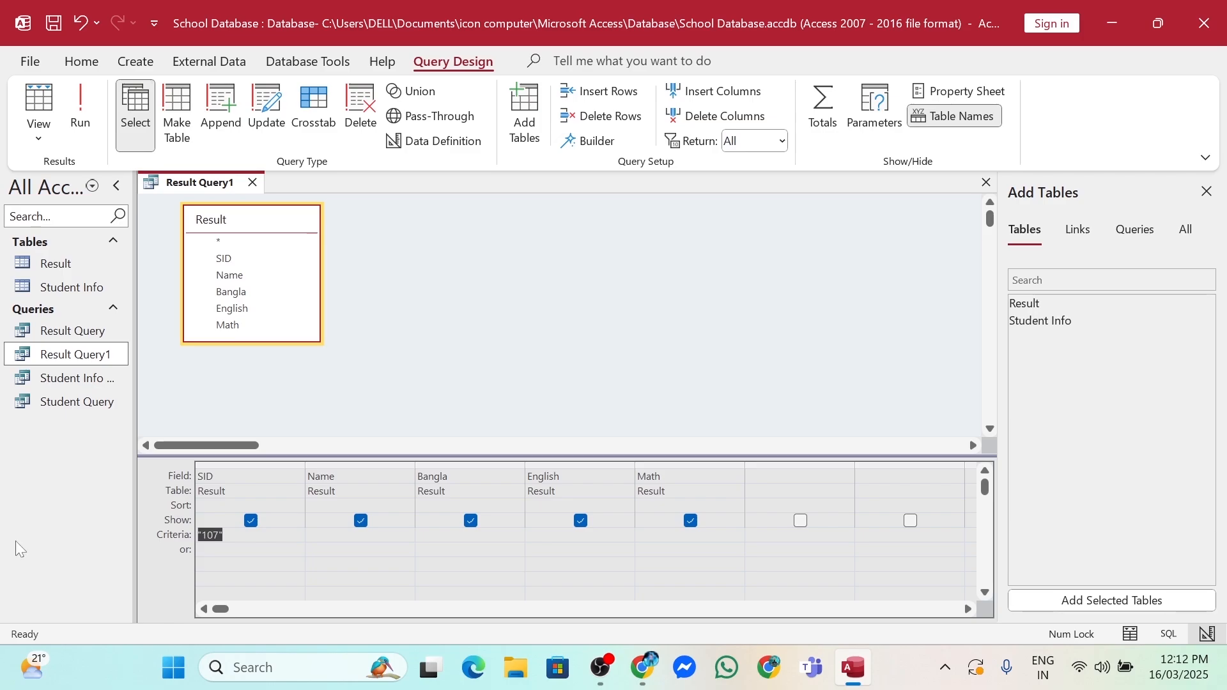
{"action": "key", "text": "BackSpace"}
{"action": "left_click", "coordinate": [81, 107]}
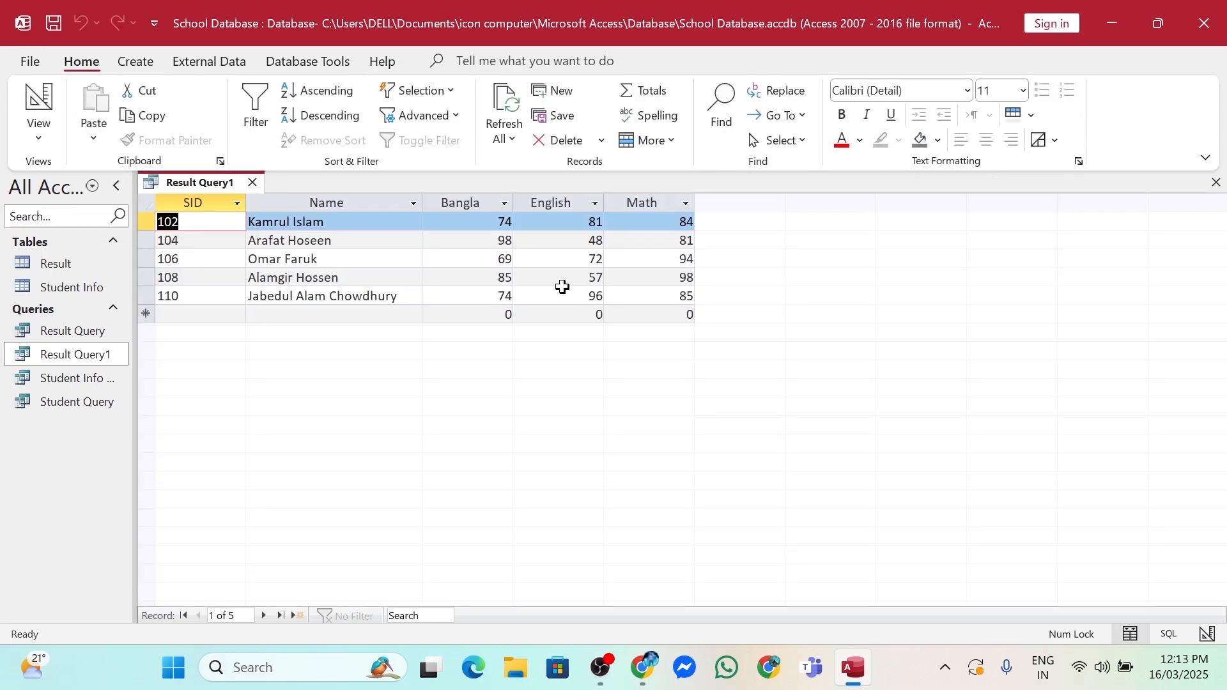
{"action": "left_click", "coordinate": [534, 323]}
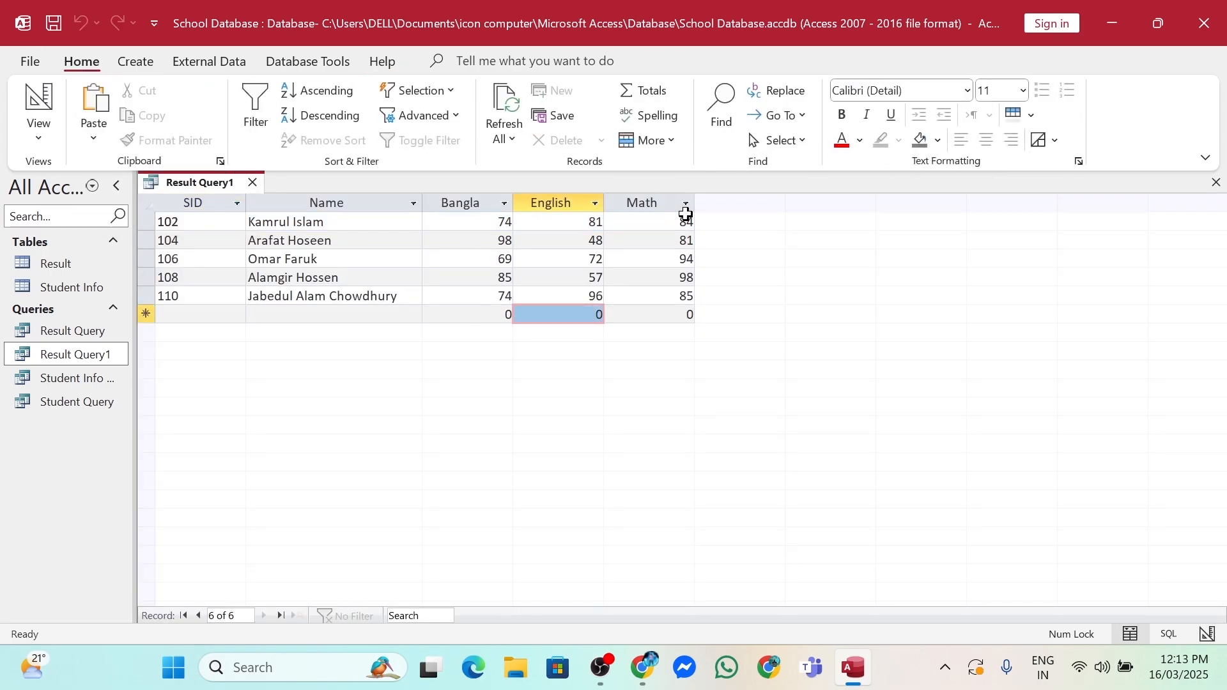
{"action": "left_click_drag", "start_coordinate": [685, 214], "coordinate": [690, 295]}
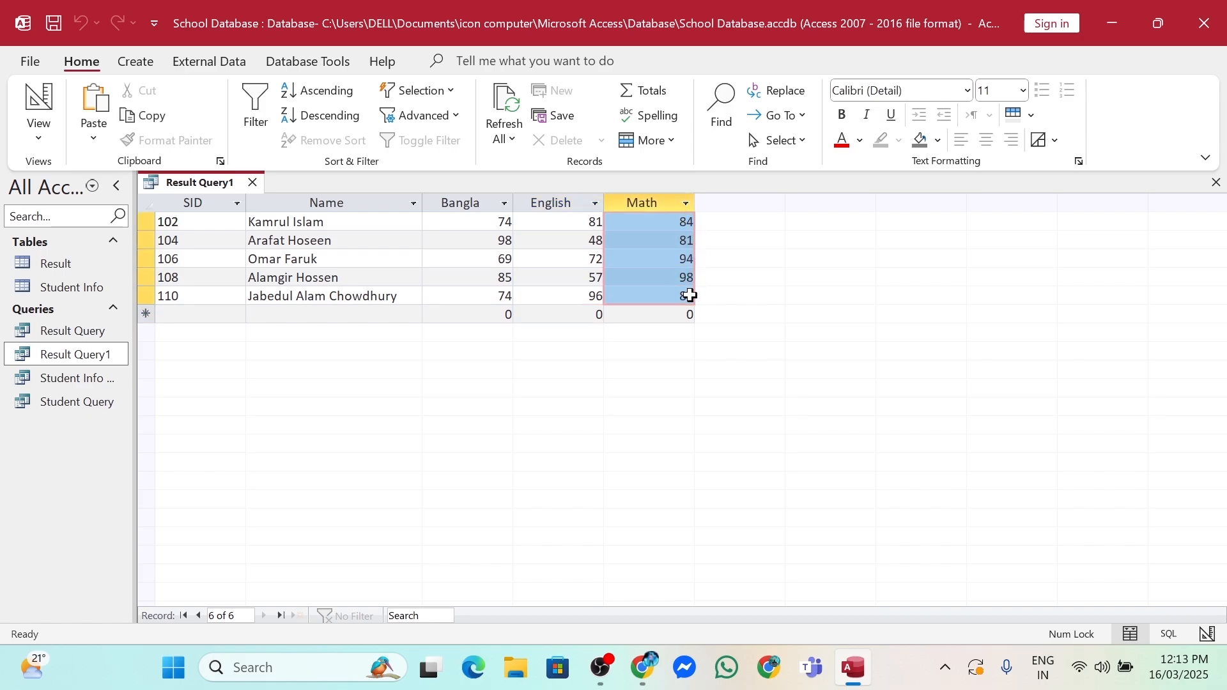
- Change Result Query1's Math criterion to <=80 in Design View and run it
{"action": "left_click", "coordinate": [39, 131]}
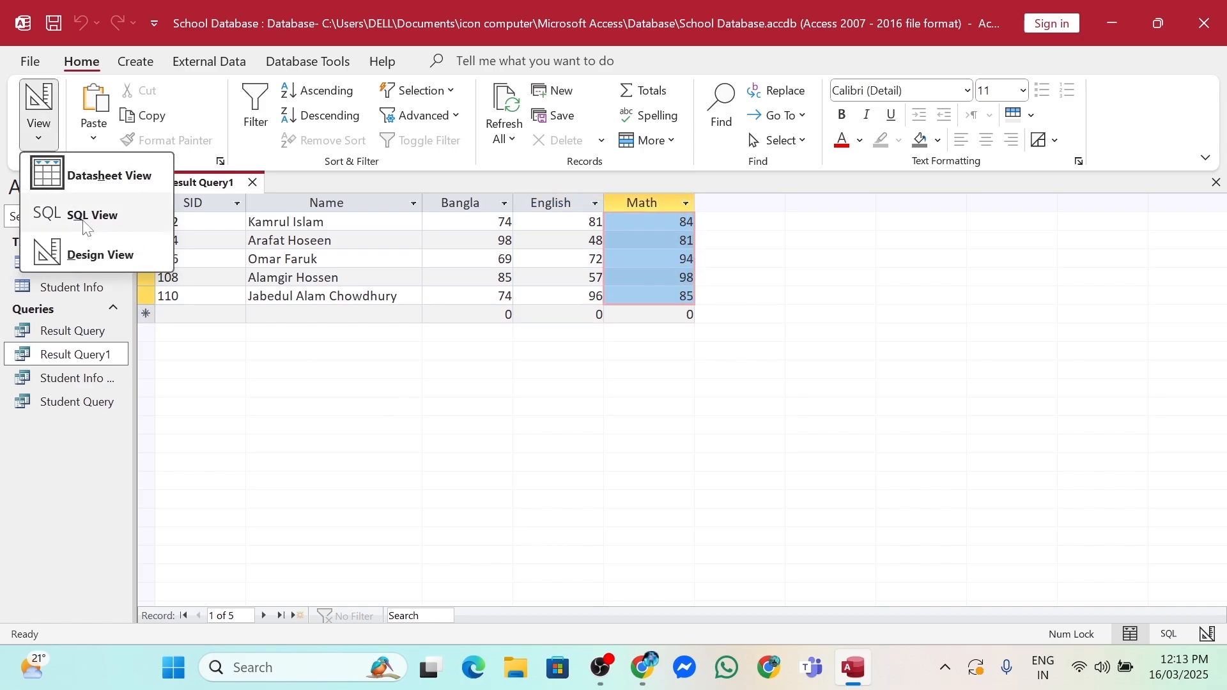
{"action": "left_click", "coordinate": [83, 245]}
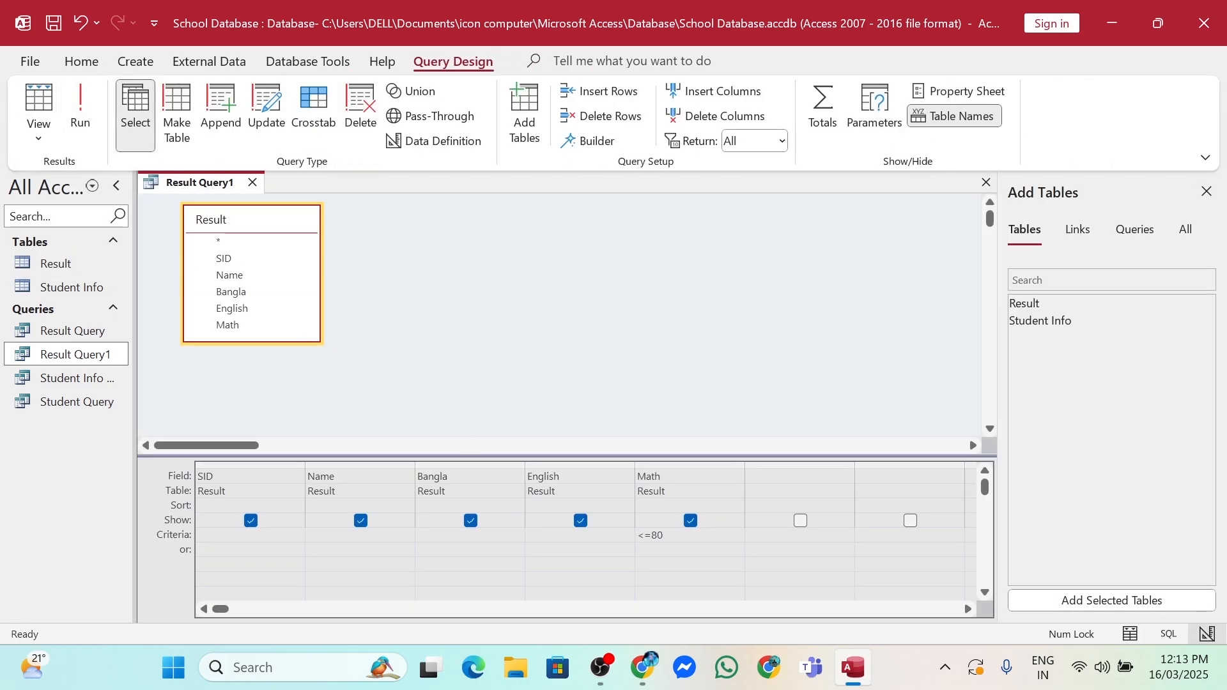
{"action": "left_click", "coordinate": [89, 127]}
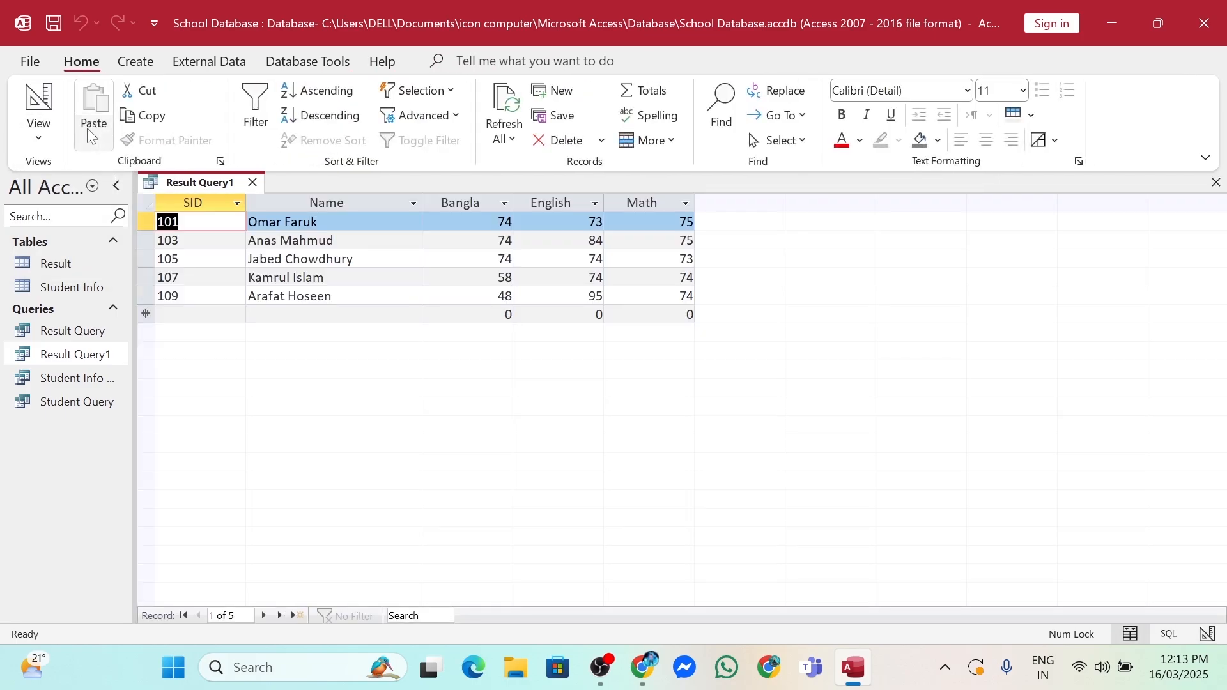
- Show Result Query1's SELECT statement in SQL View, then run the query again
{"action": "left_click", "coordinate": [40, 143]}
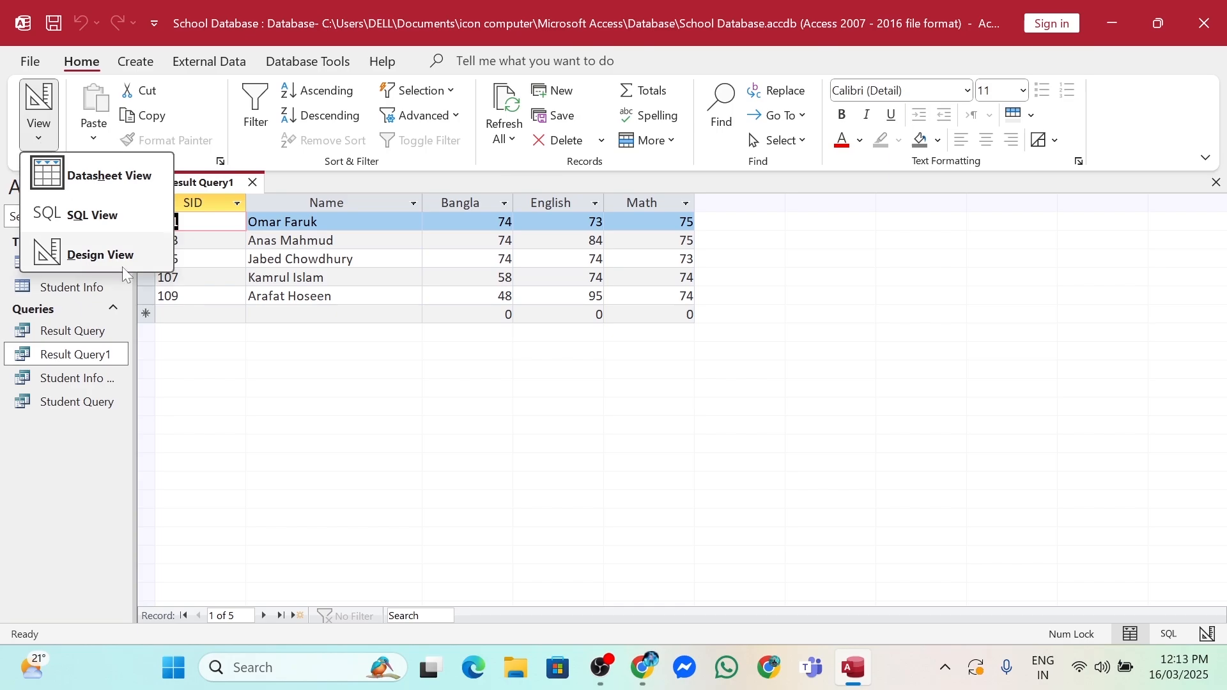
{"action": "left_click", "coordinate": [119, 211]}
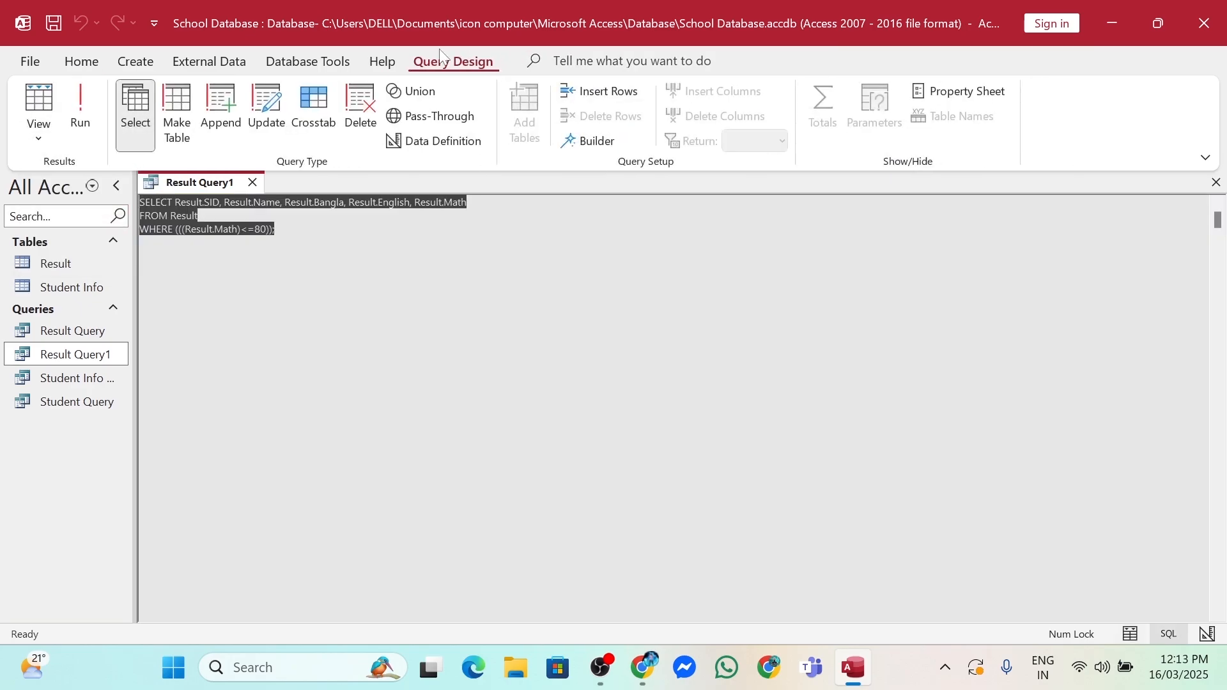
{"action": "left_click", "coordinate": [81, 108]}
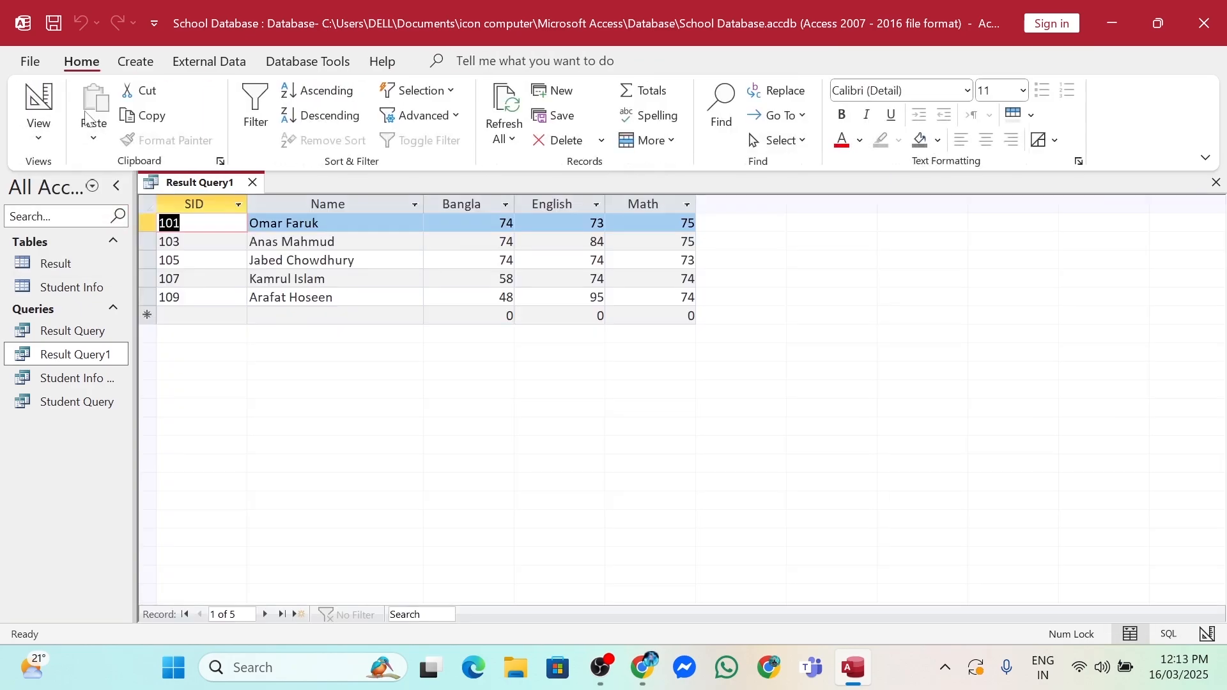